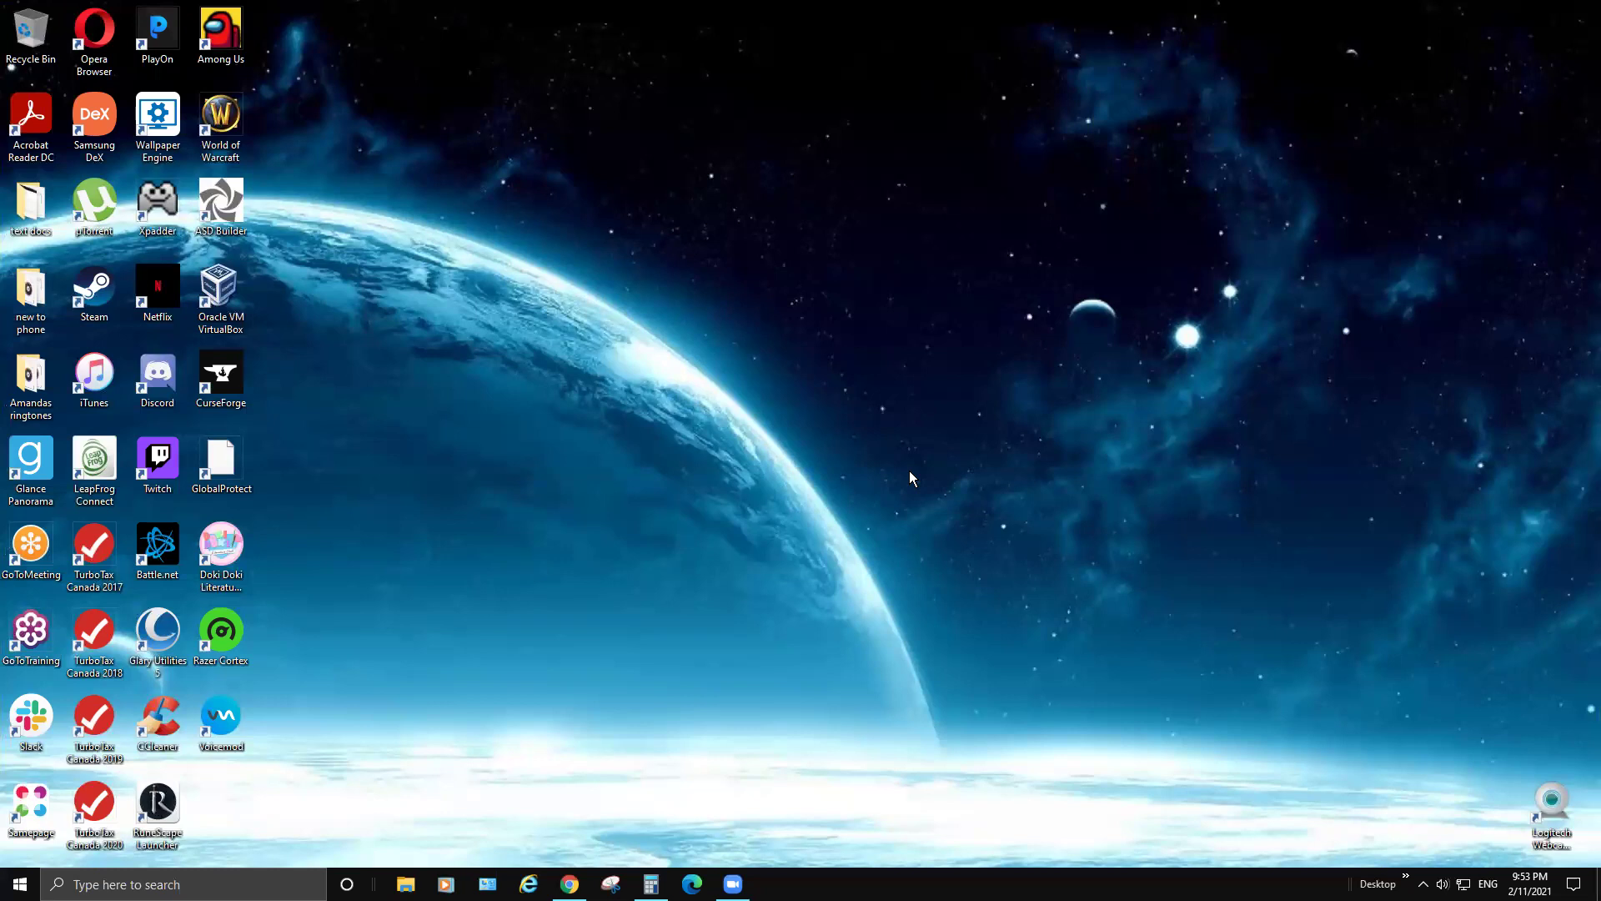
Open Control Panel by searching 'control panel' in Windows search
left_click(200, 880)
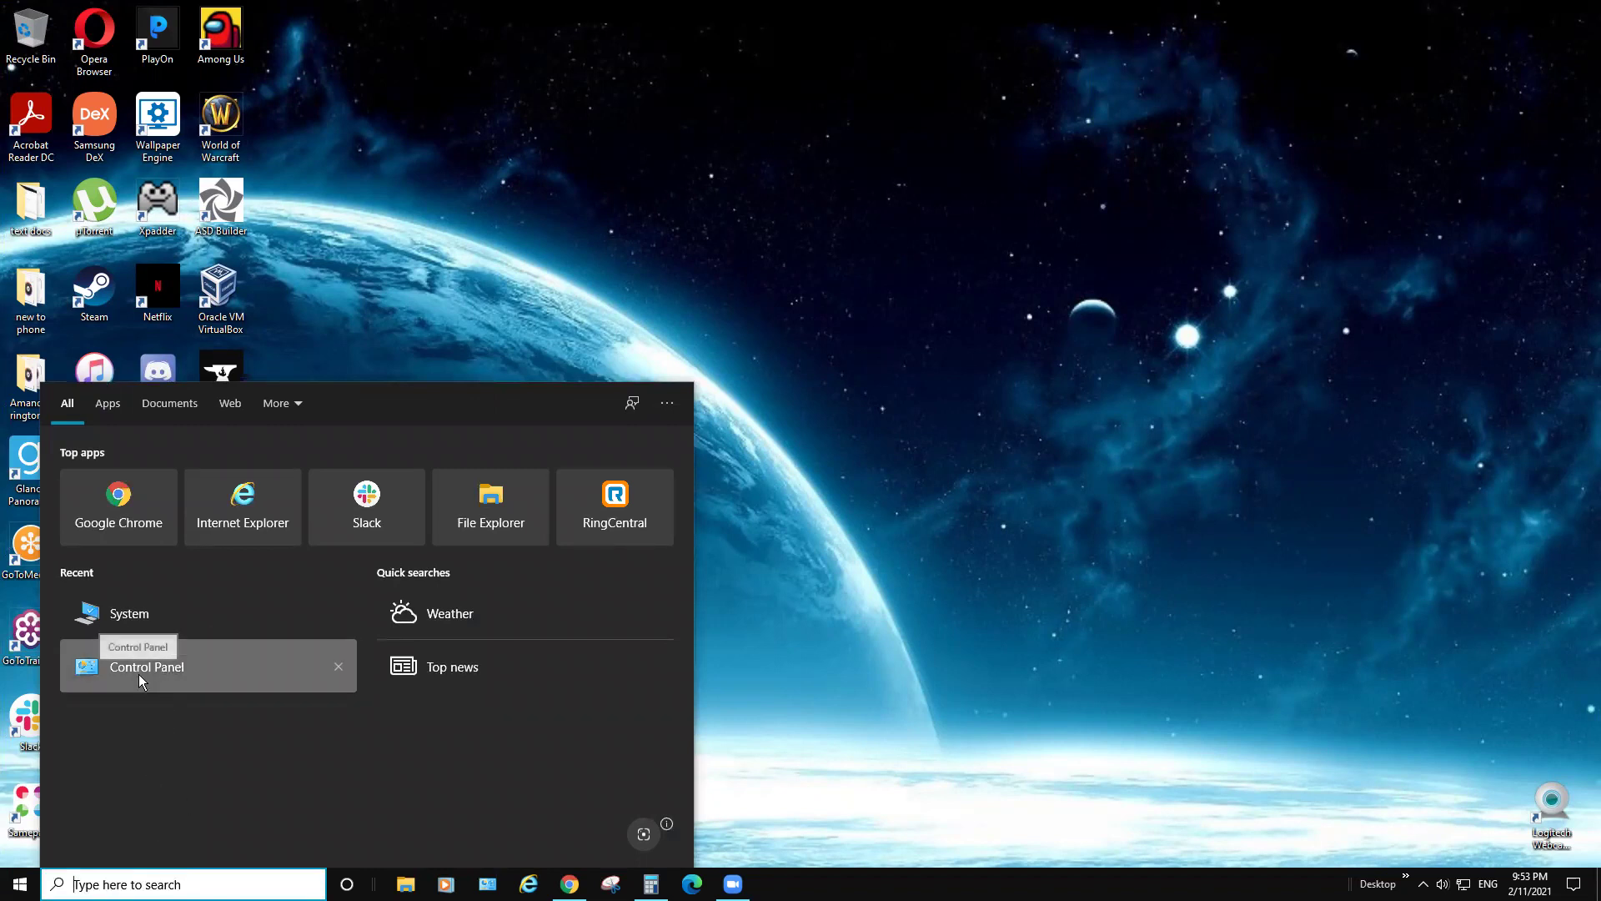
type("con")
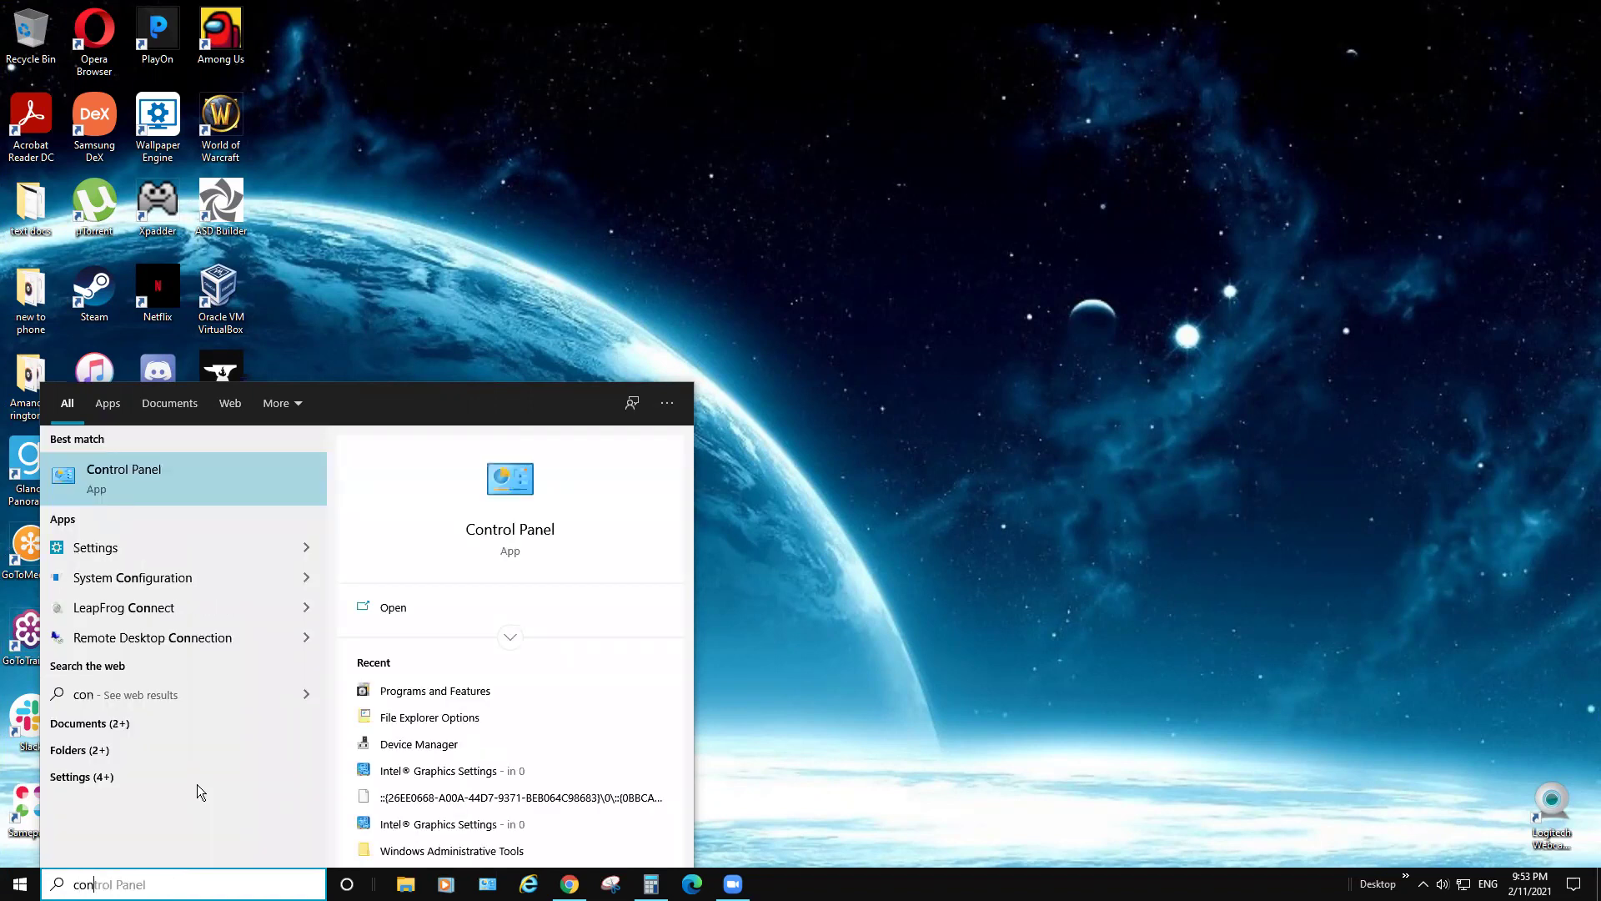
type("trol panel")
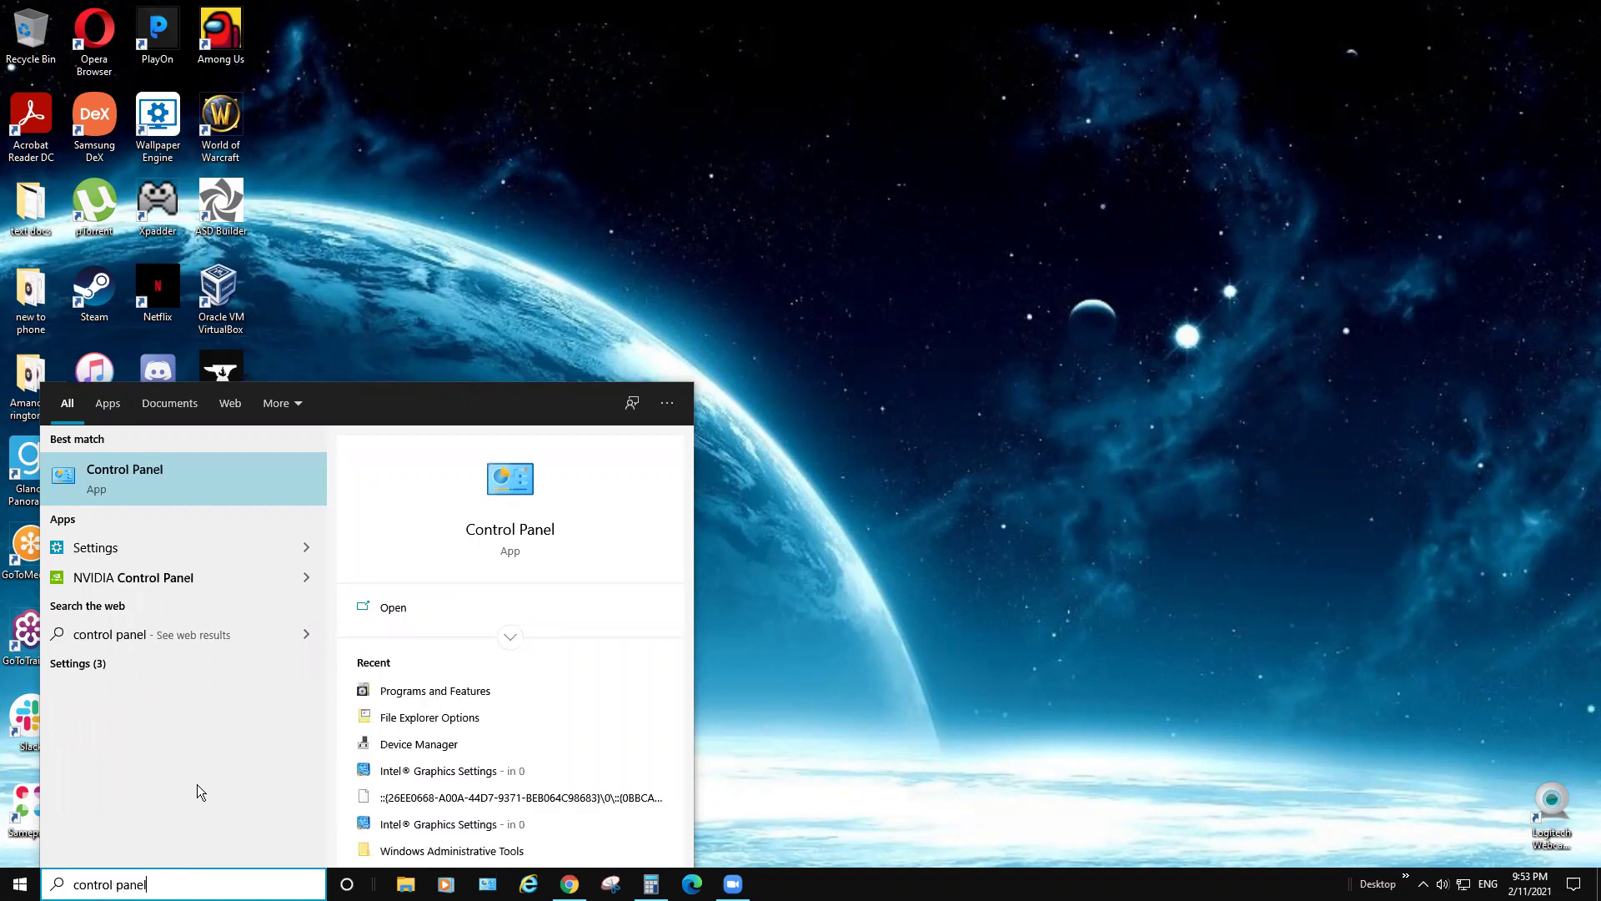
key("Return")
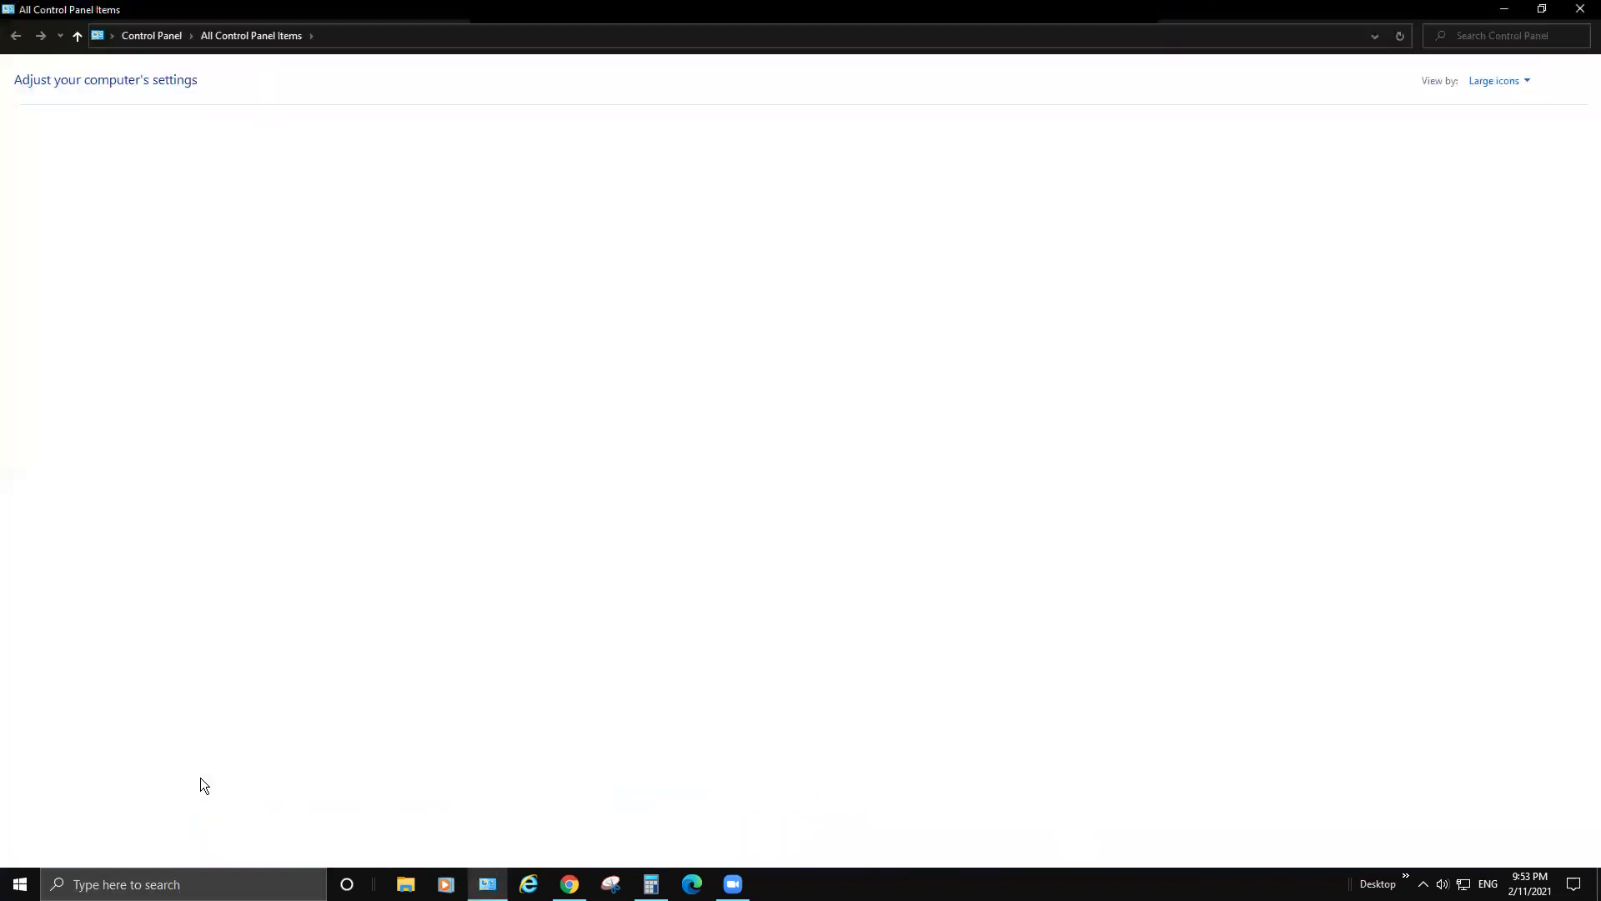
Switch Control Panel's View by to Category, then back to Large icons
left_click(1512, 82)
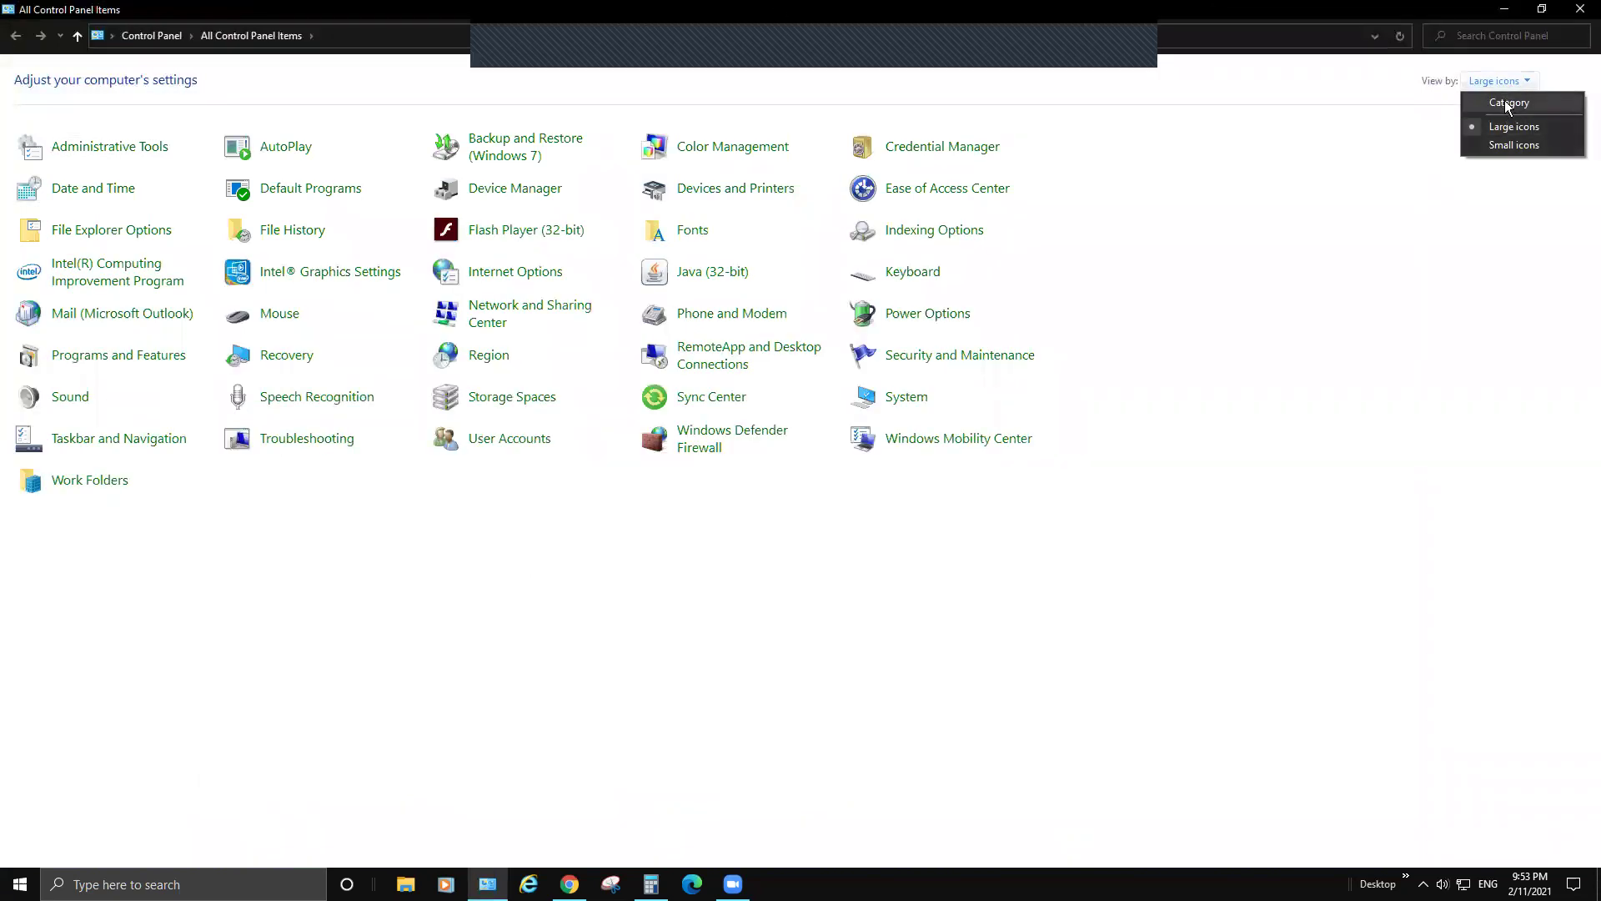
left_click(1507, 101)
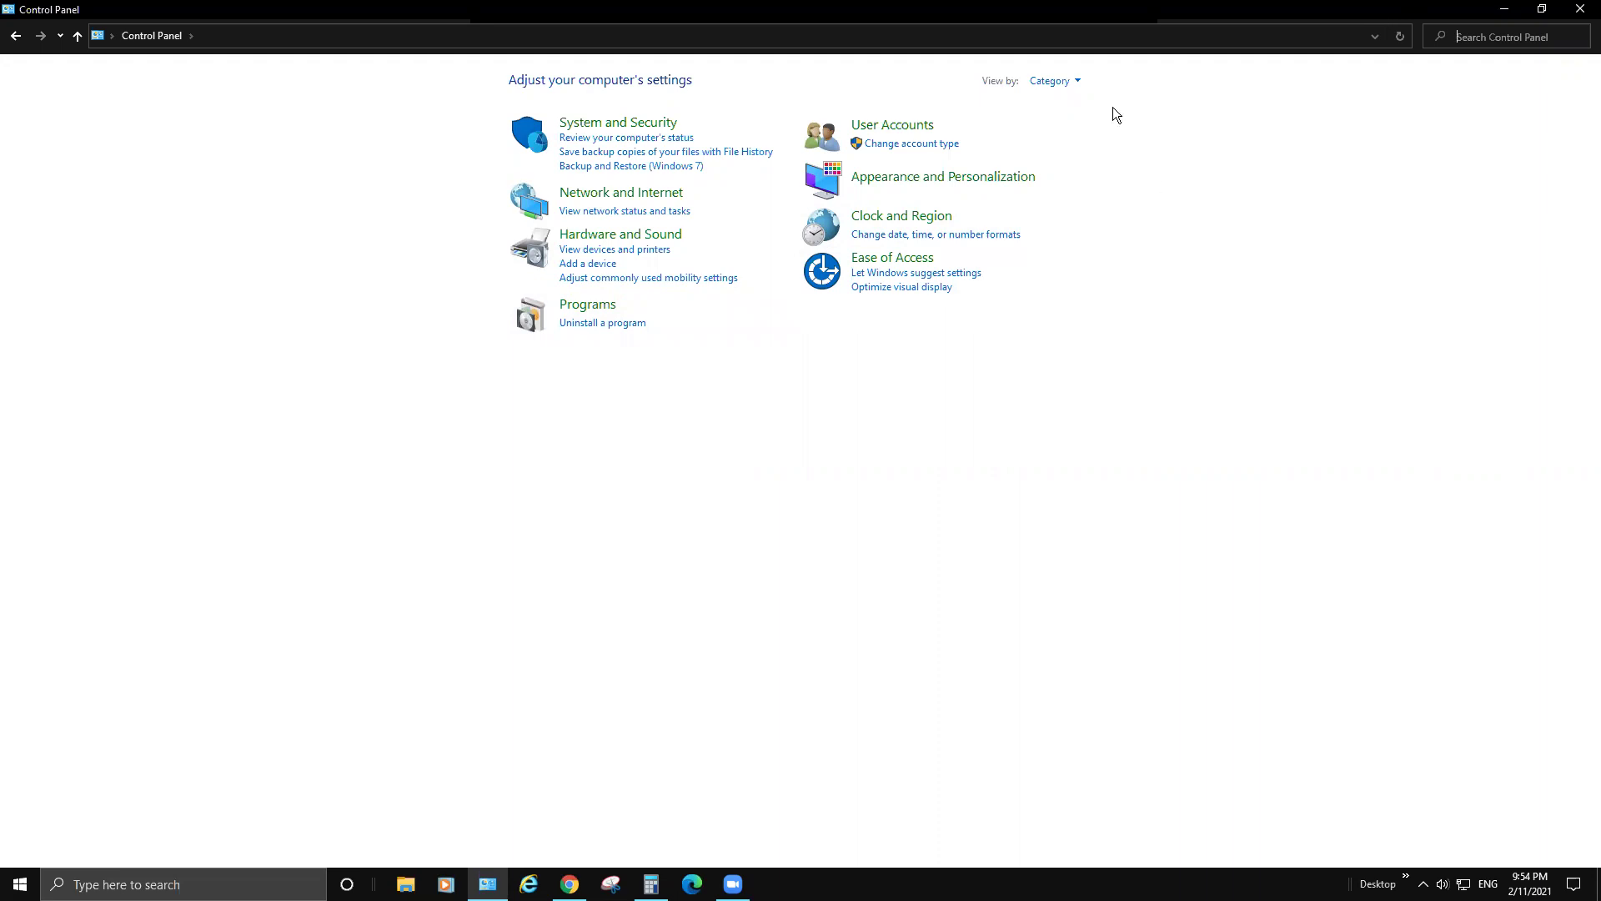
left_click(1061, 83)
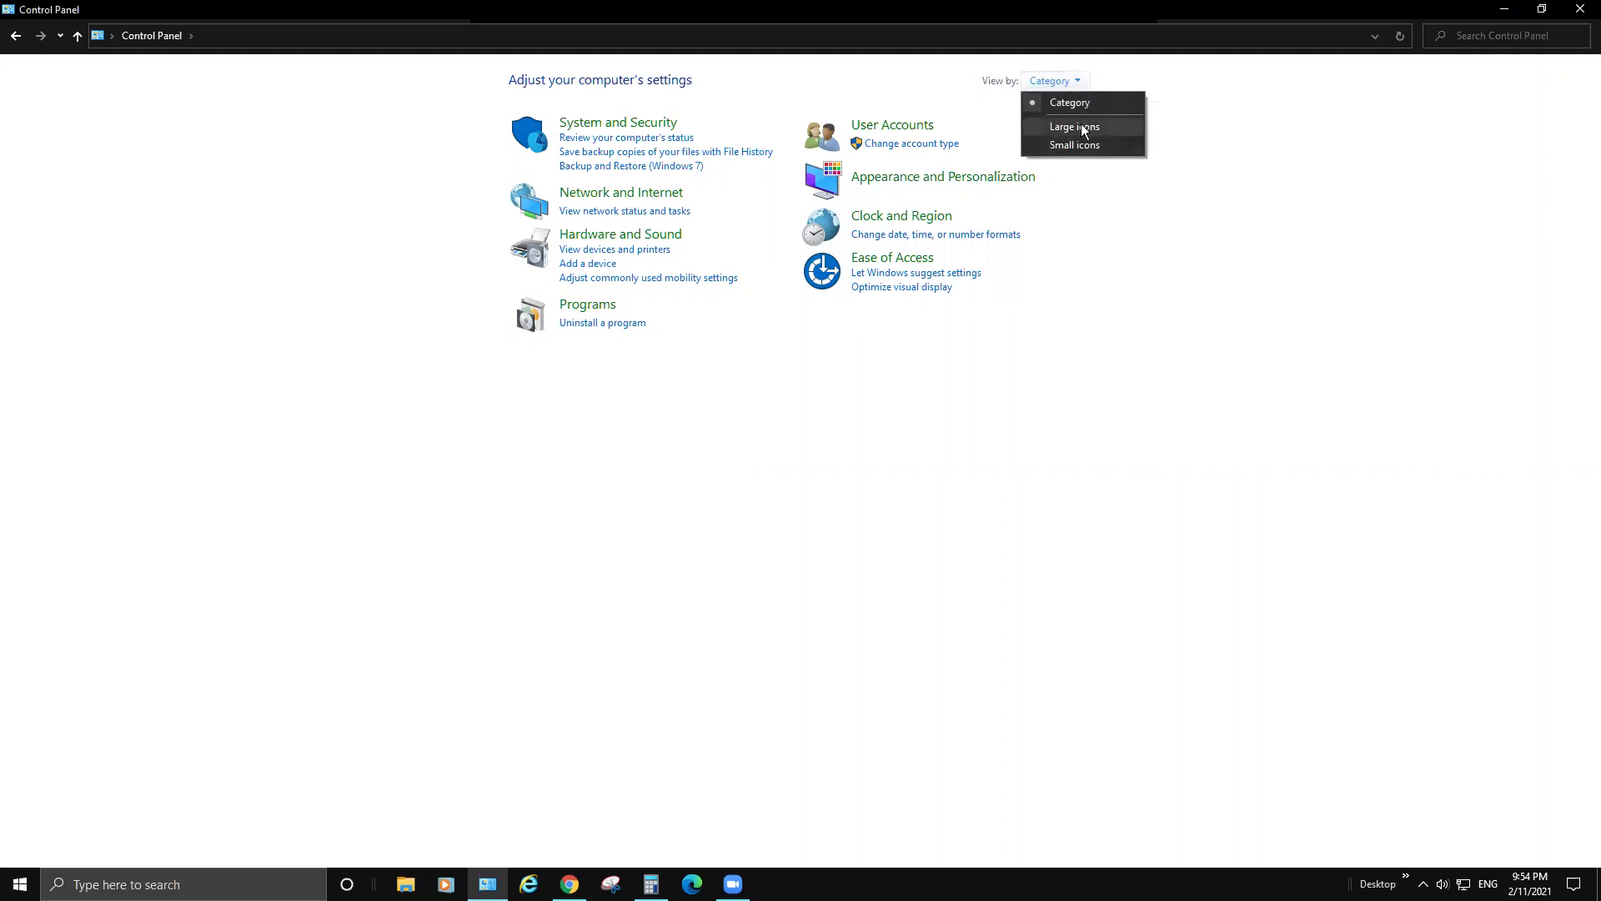
left_click(1082, 126)
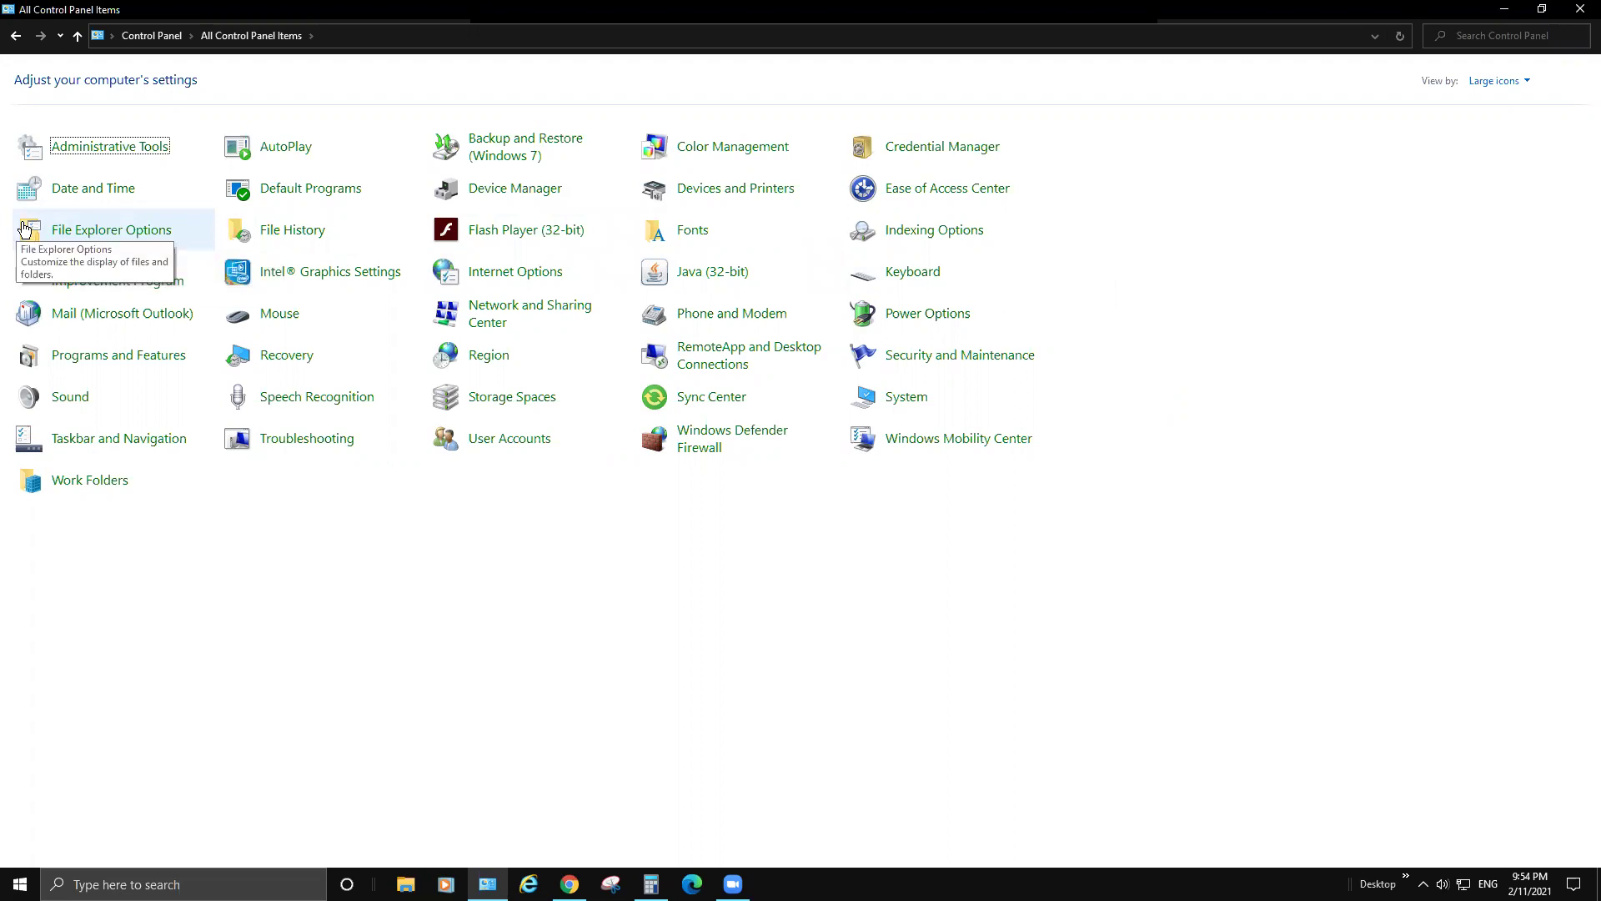
Turn on 'Show hidden files, folders, and drives' in File Explorer Options, then minimize Control Panel
left_click(66, 235)
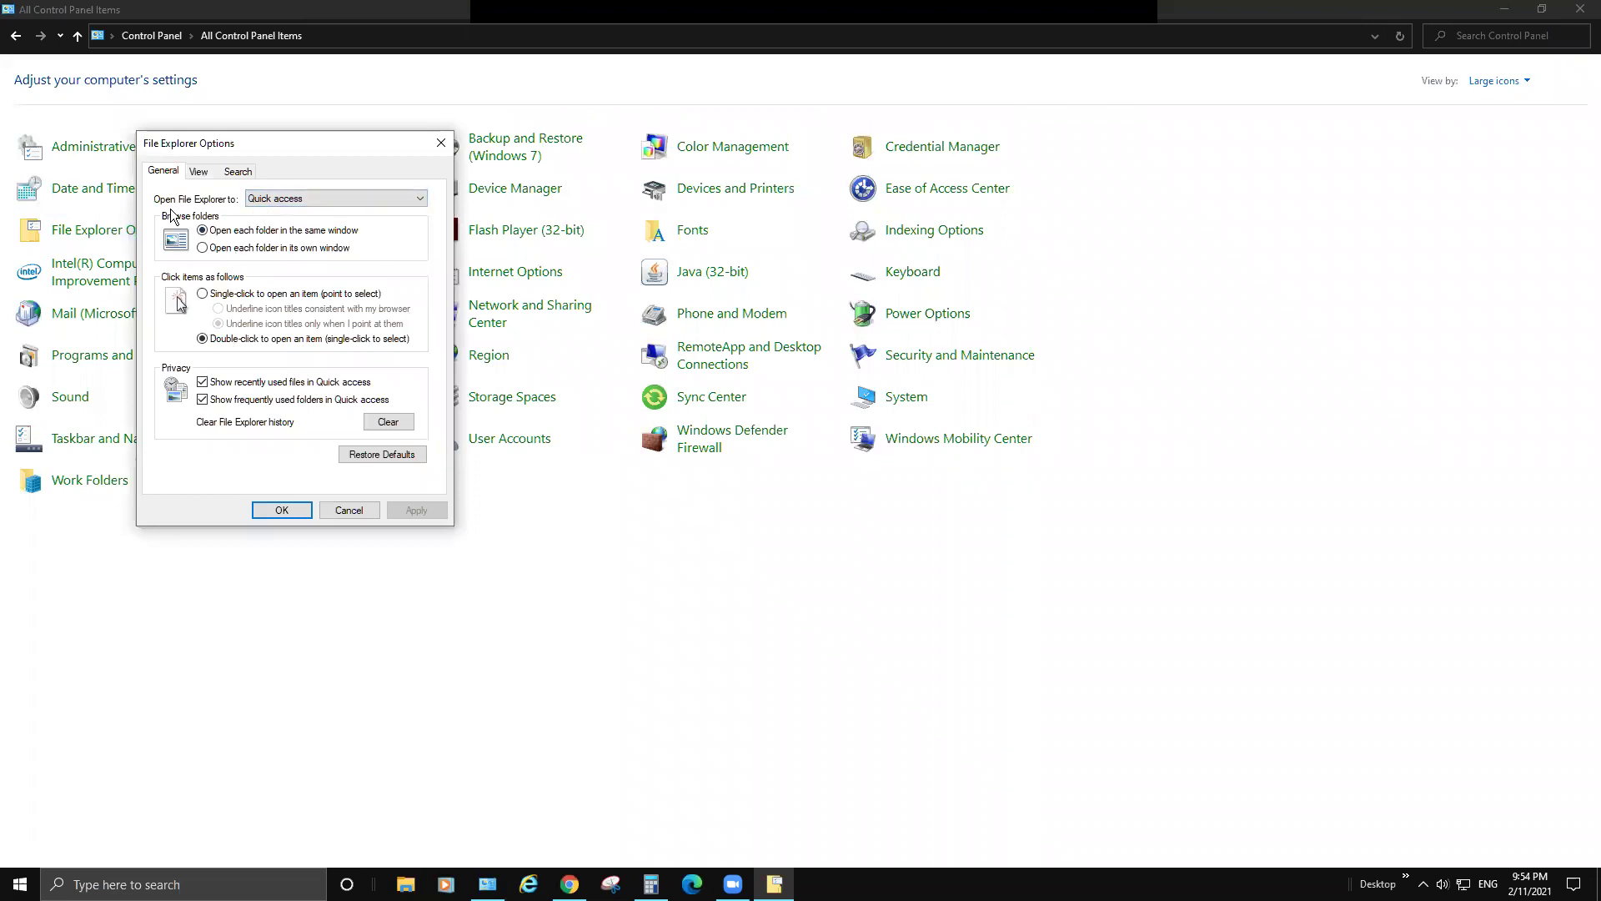
left_click(208, 178)
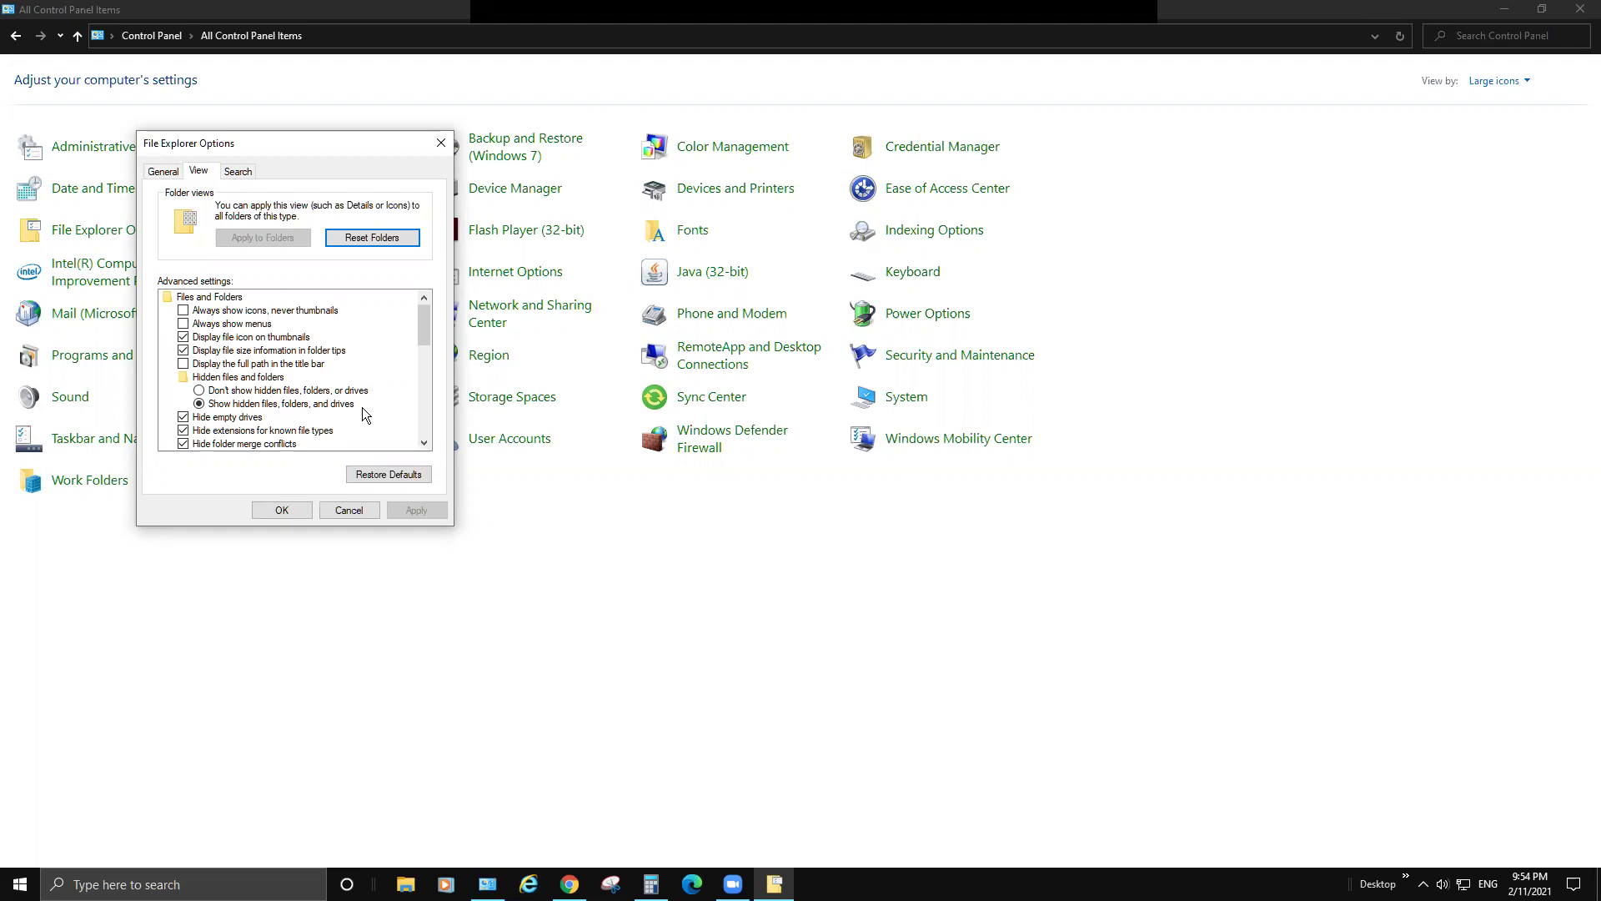
left_click(342, 392)
left_click(335, 405)
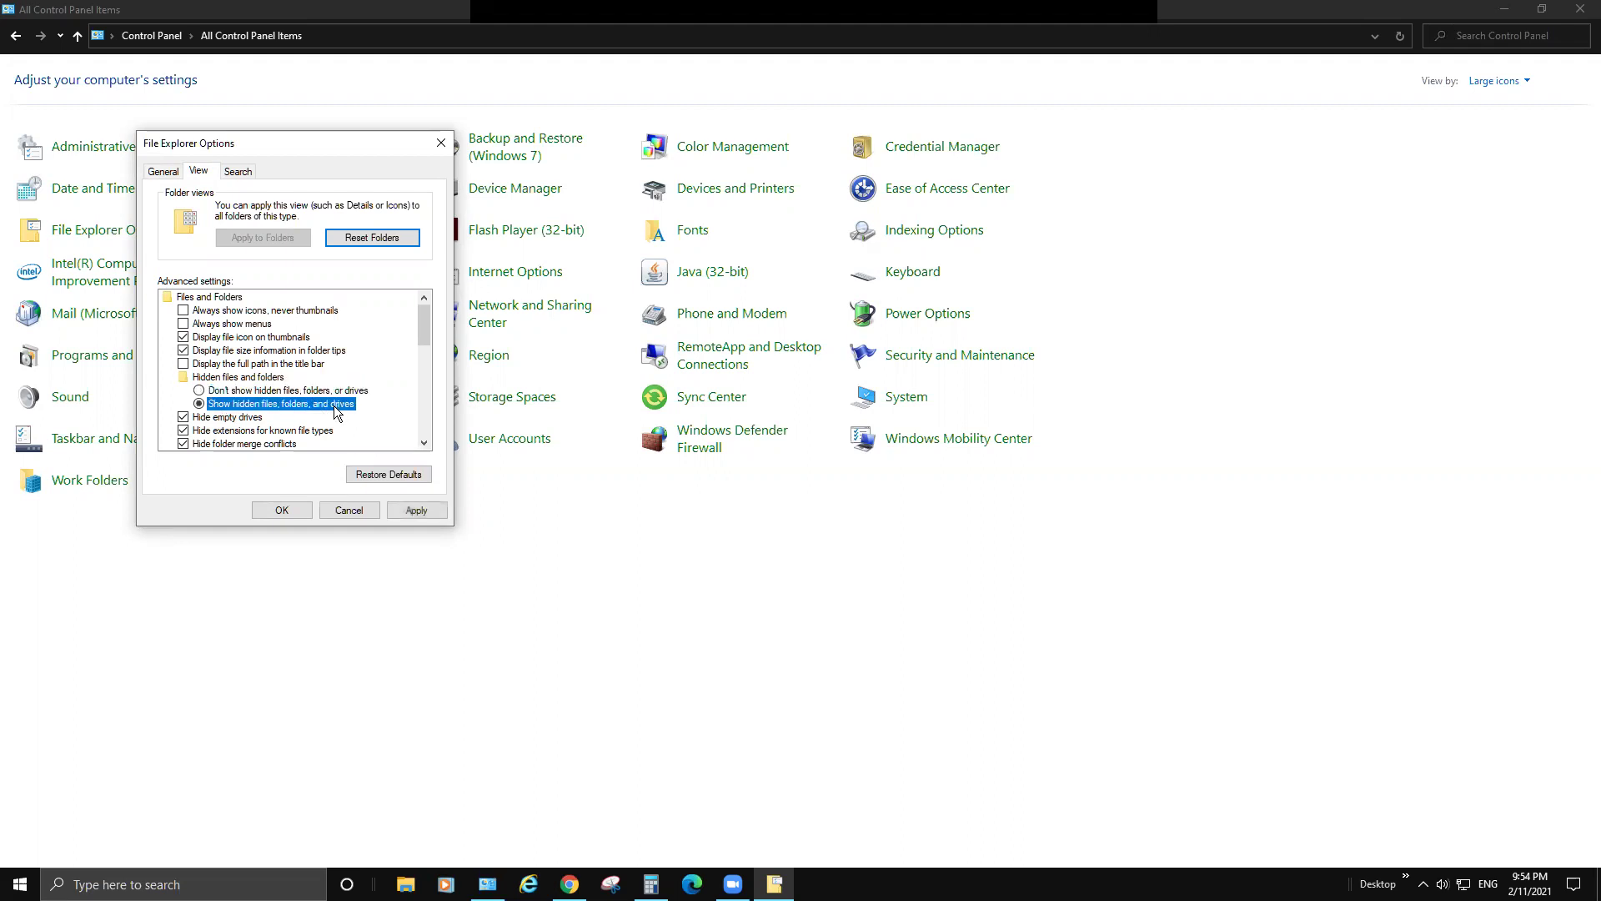
left_click(417, 511)
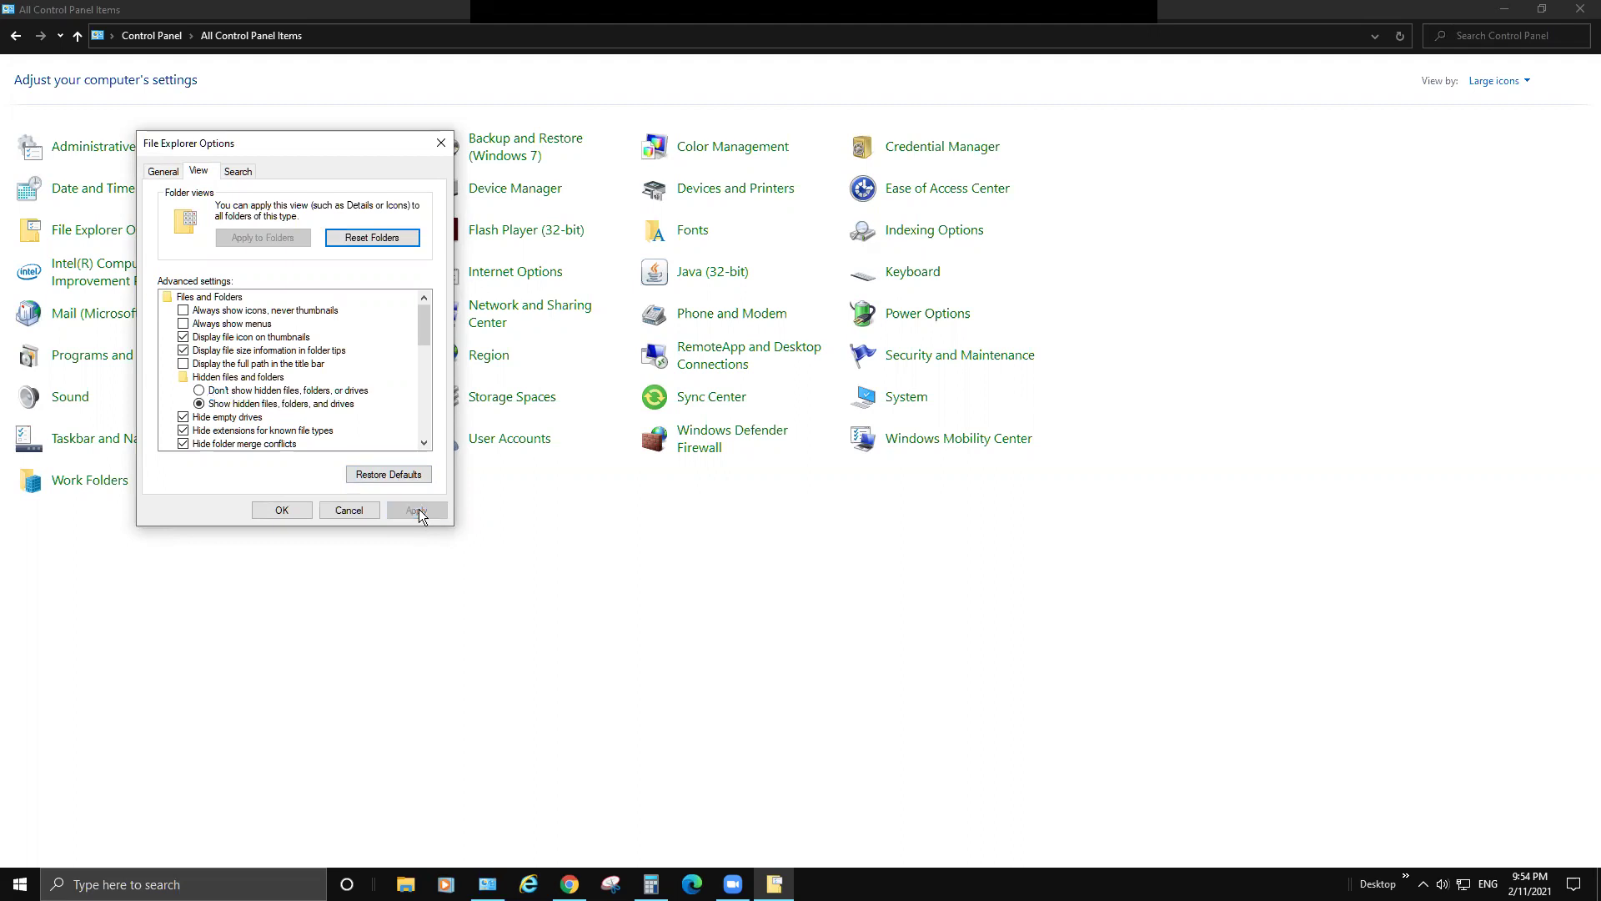
left_click(281, 511)
left_click(1504, 9)
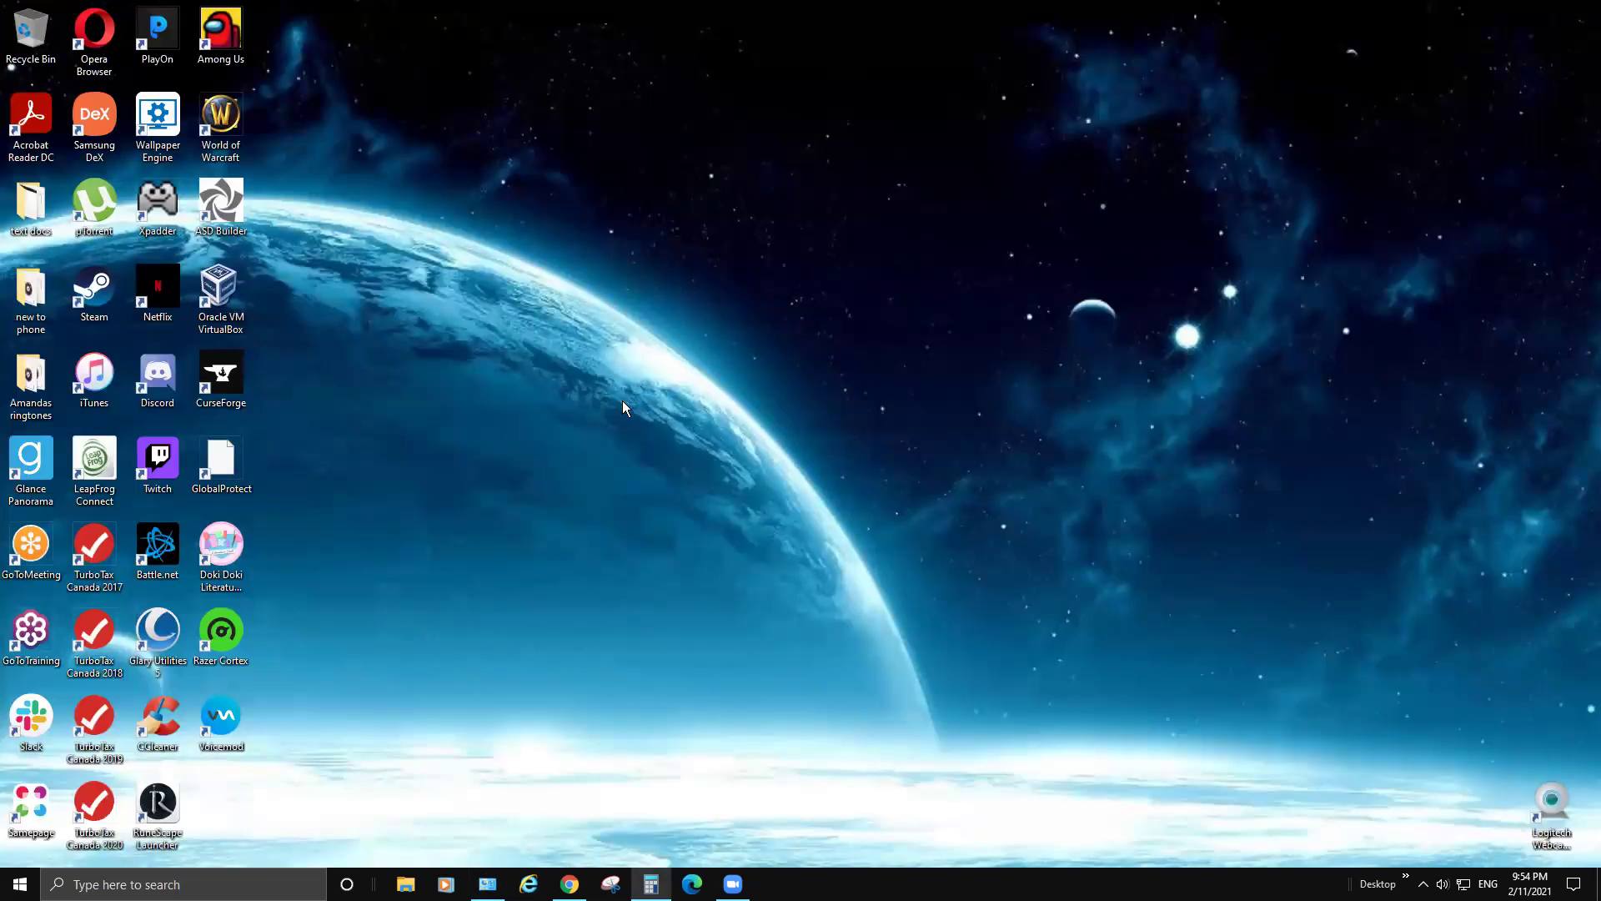
Open File Explorer on the OS (C:) drive, then return to Control Panel
mouse_move(641, 880)
left_click(184, 884)
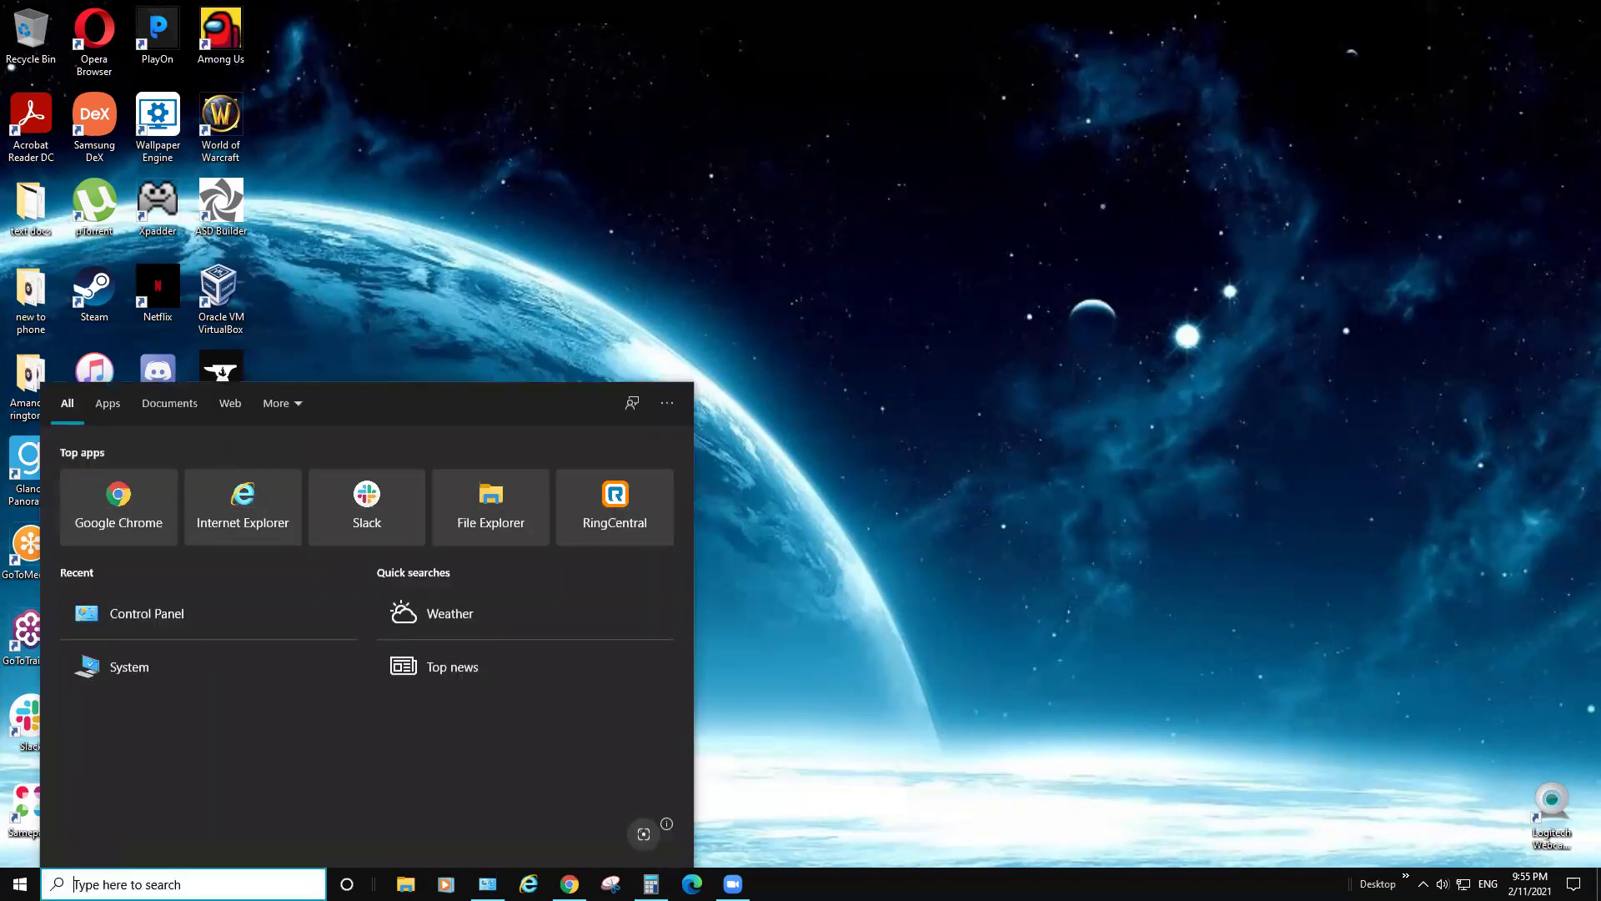
type("file ex")
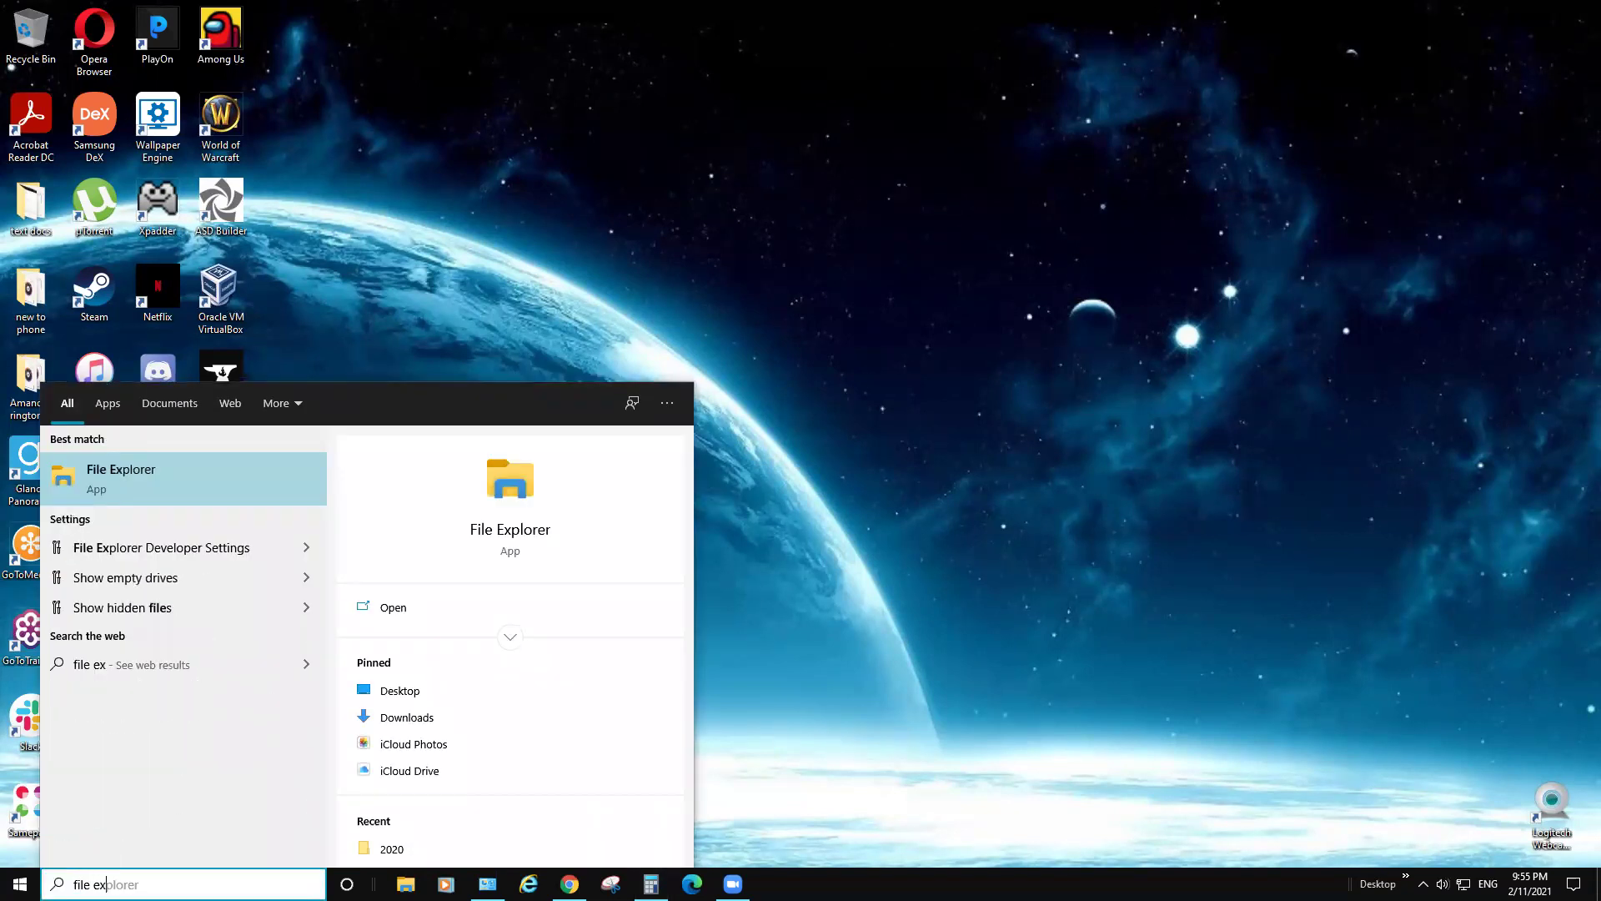
type("plorer")
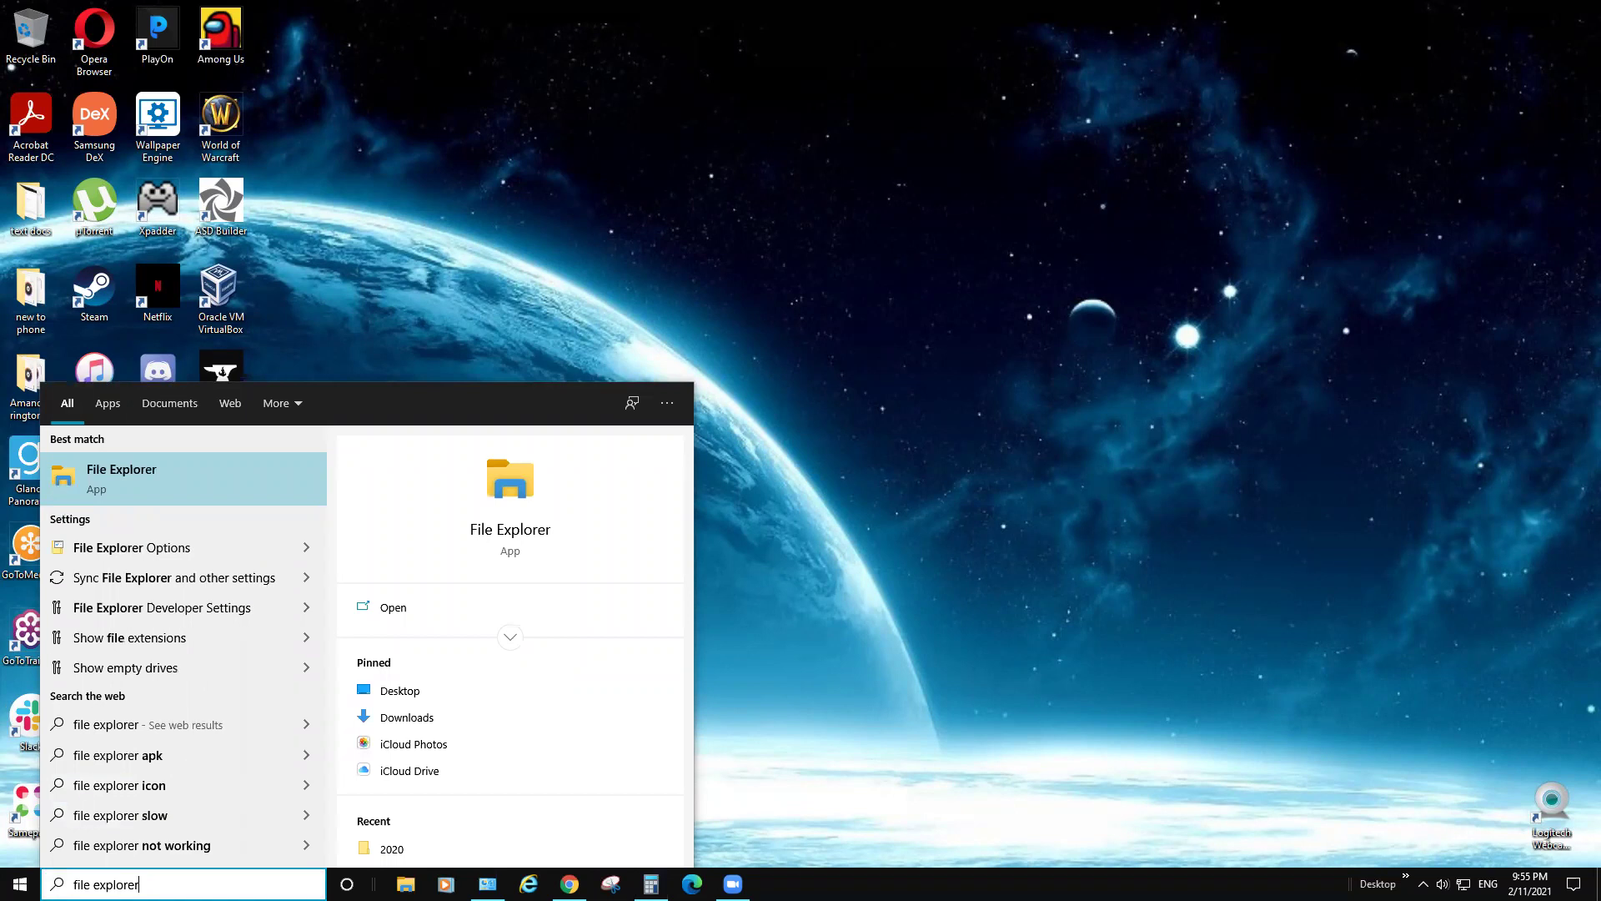
left_click(511, 532)
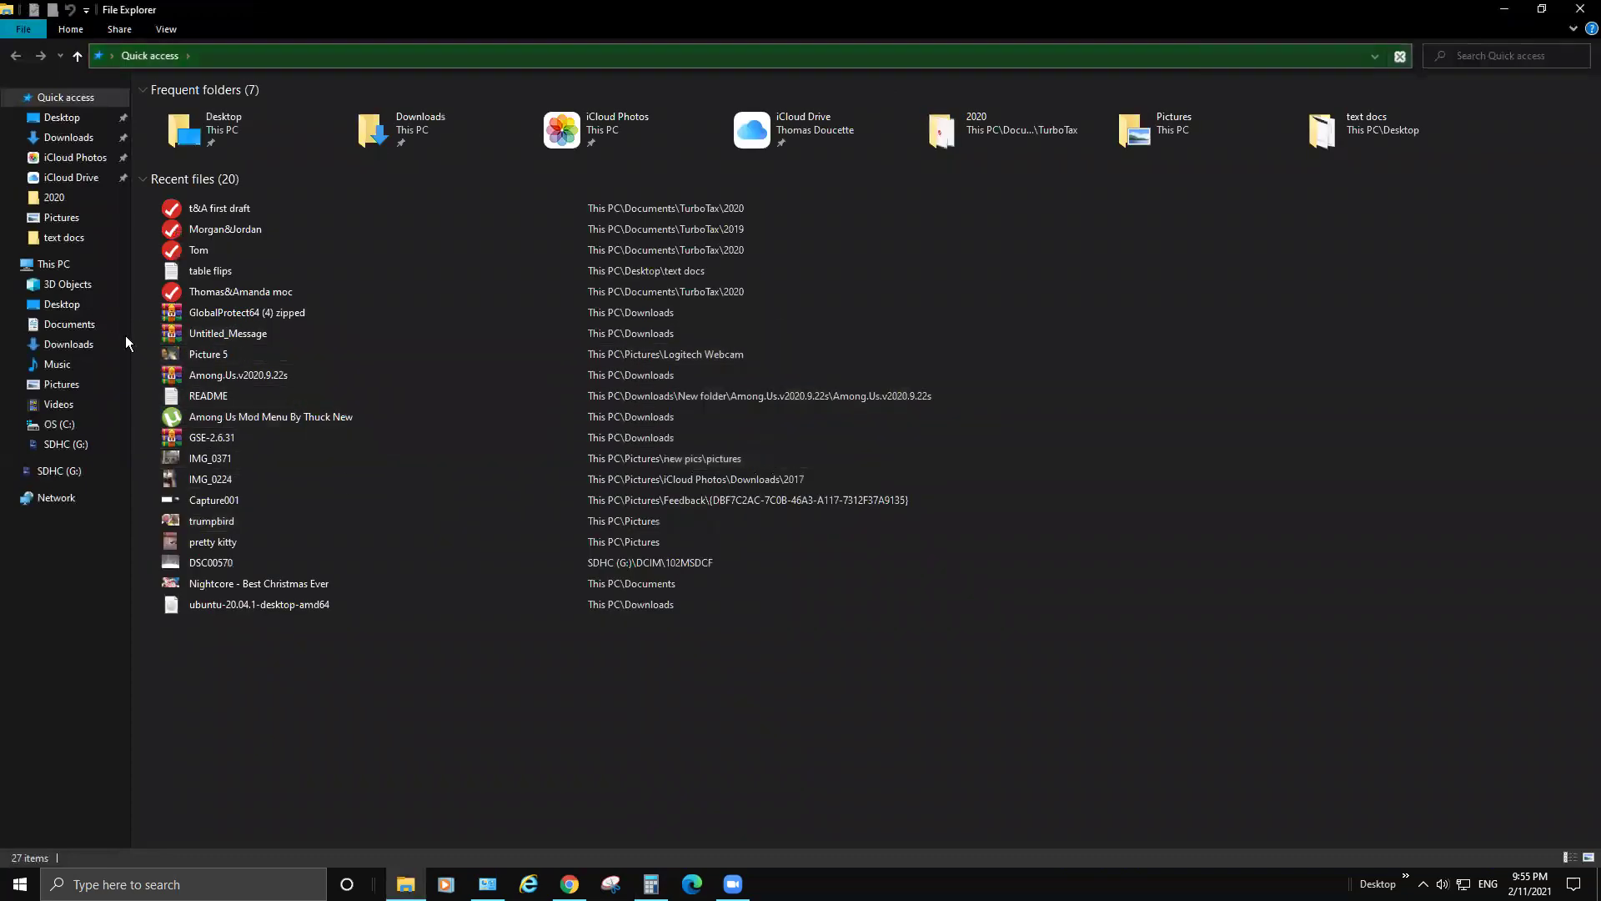
left_click(60, 424)
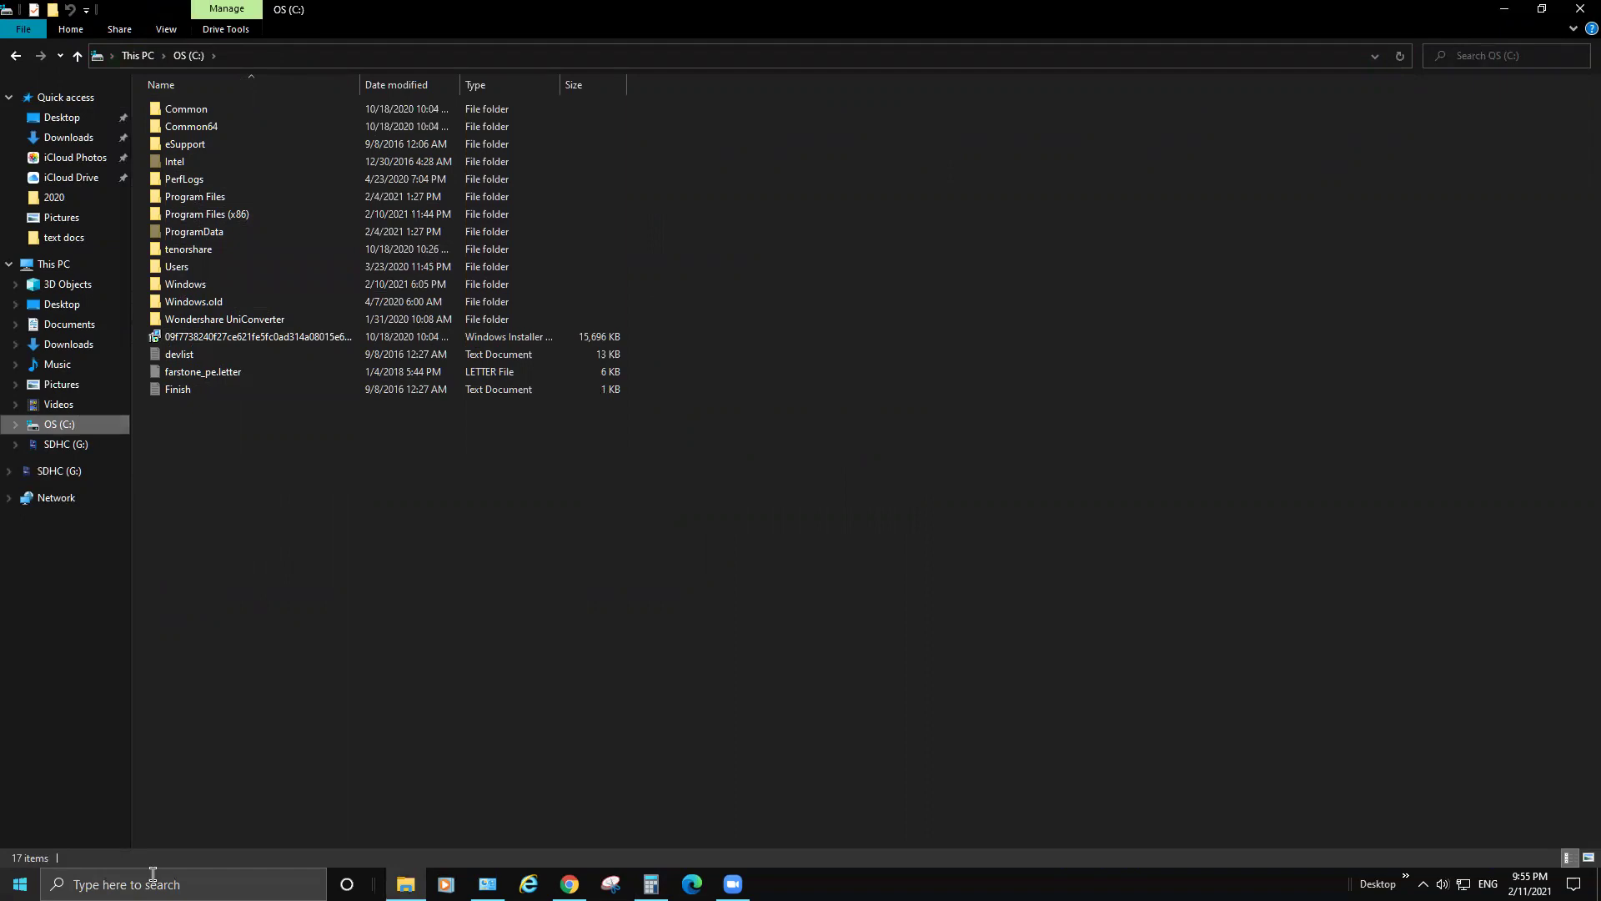
left_click(488, 883)
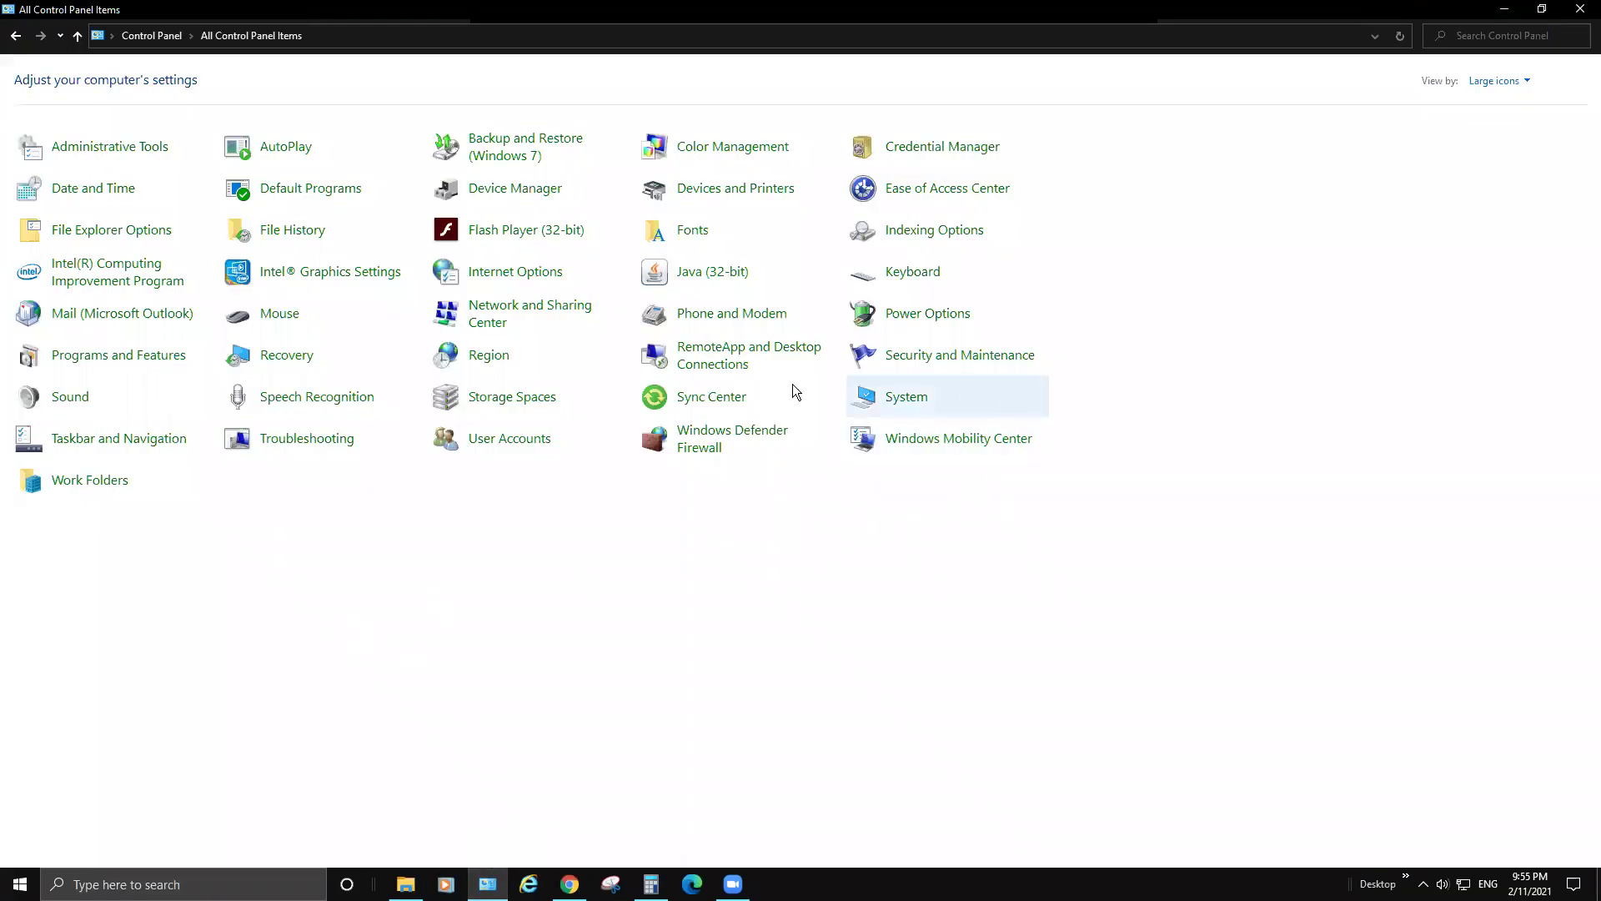
In Programs and Features, select TurboTax 2020 and right-click it to show Uninstall
left_click(136, 358)
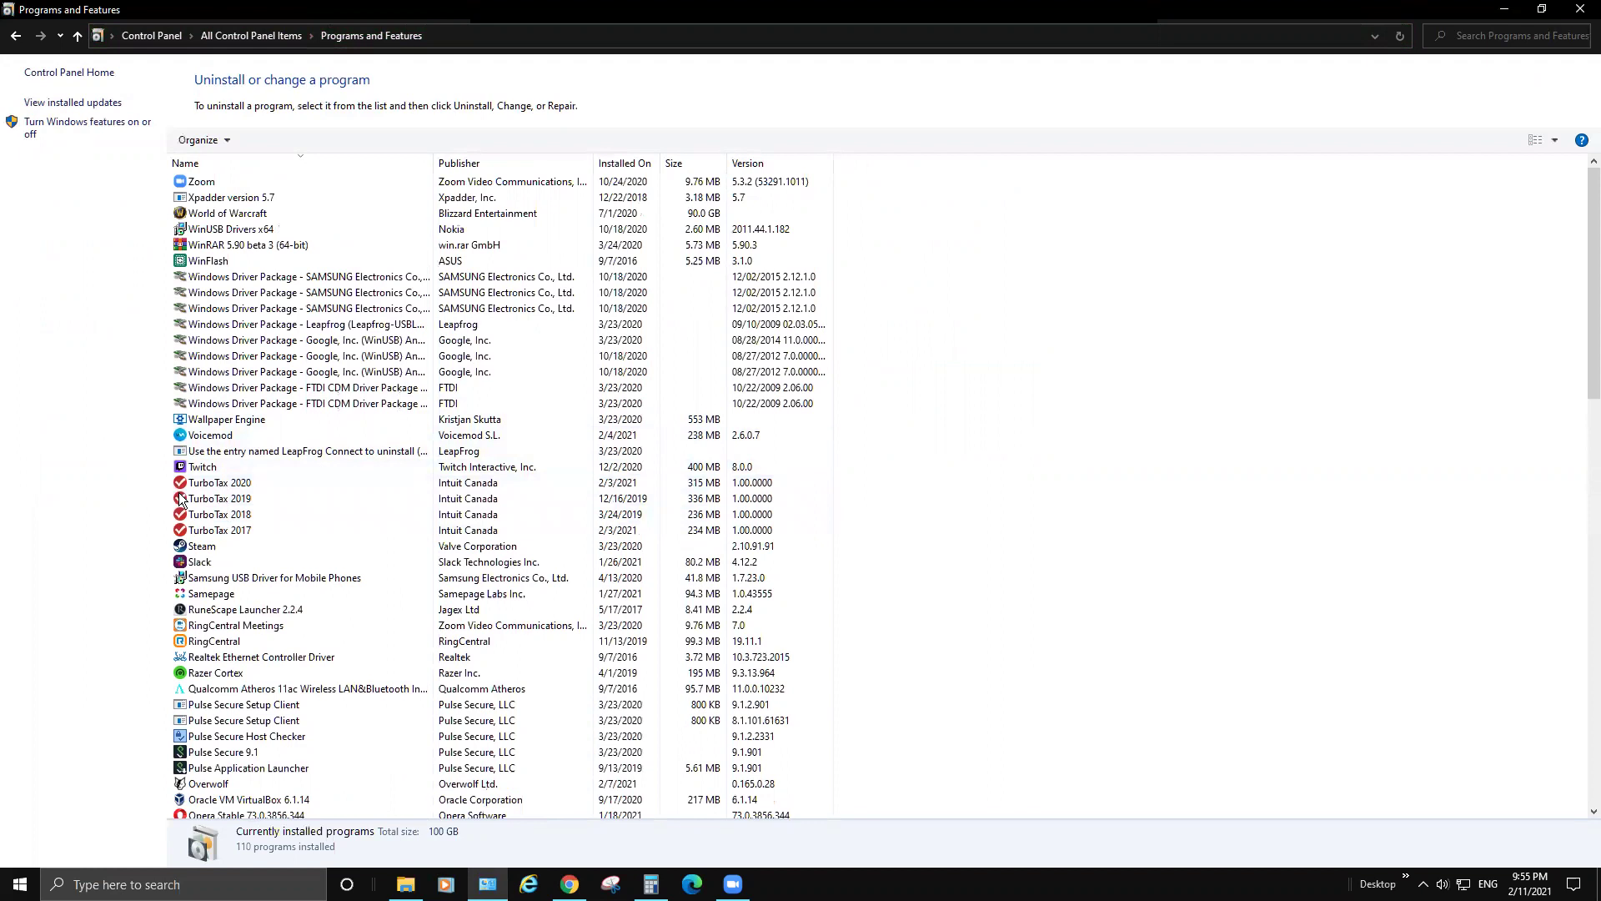
left_click(274, 481)
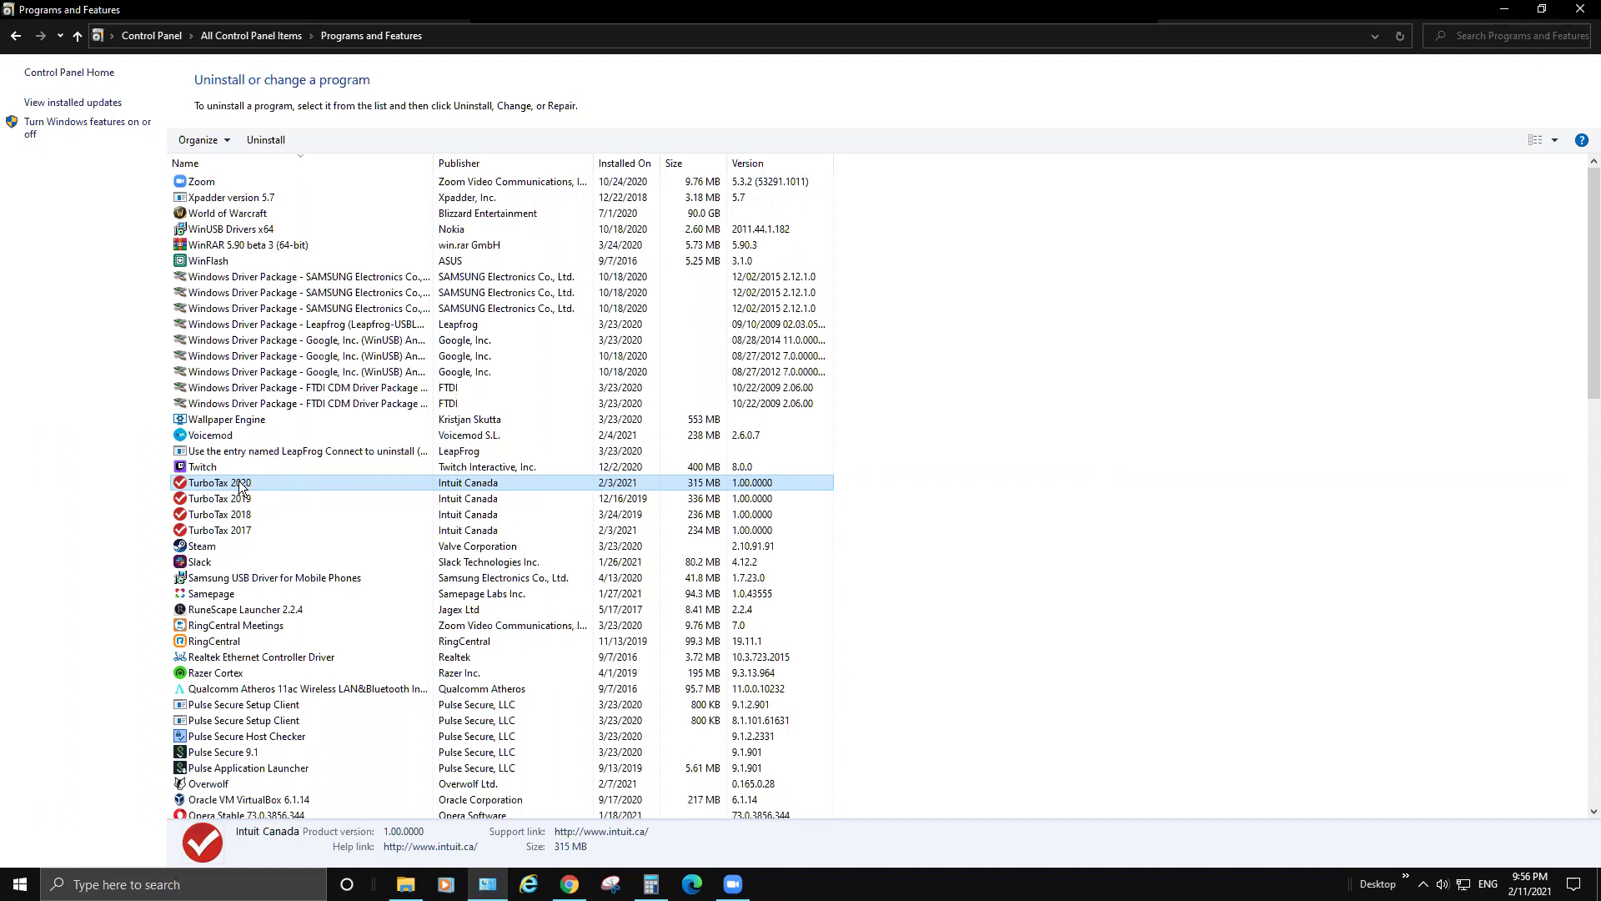
right_click(244, 488)
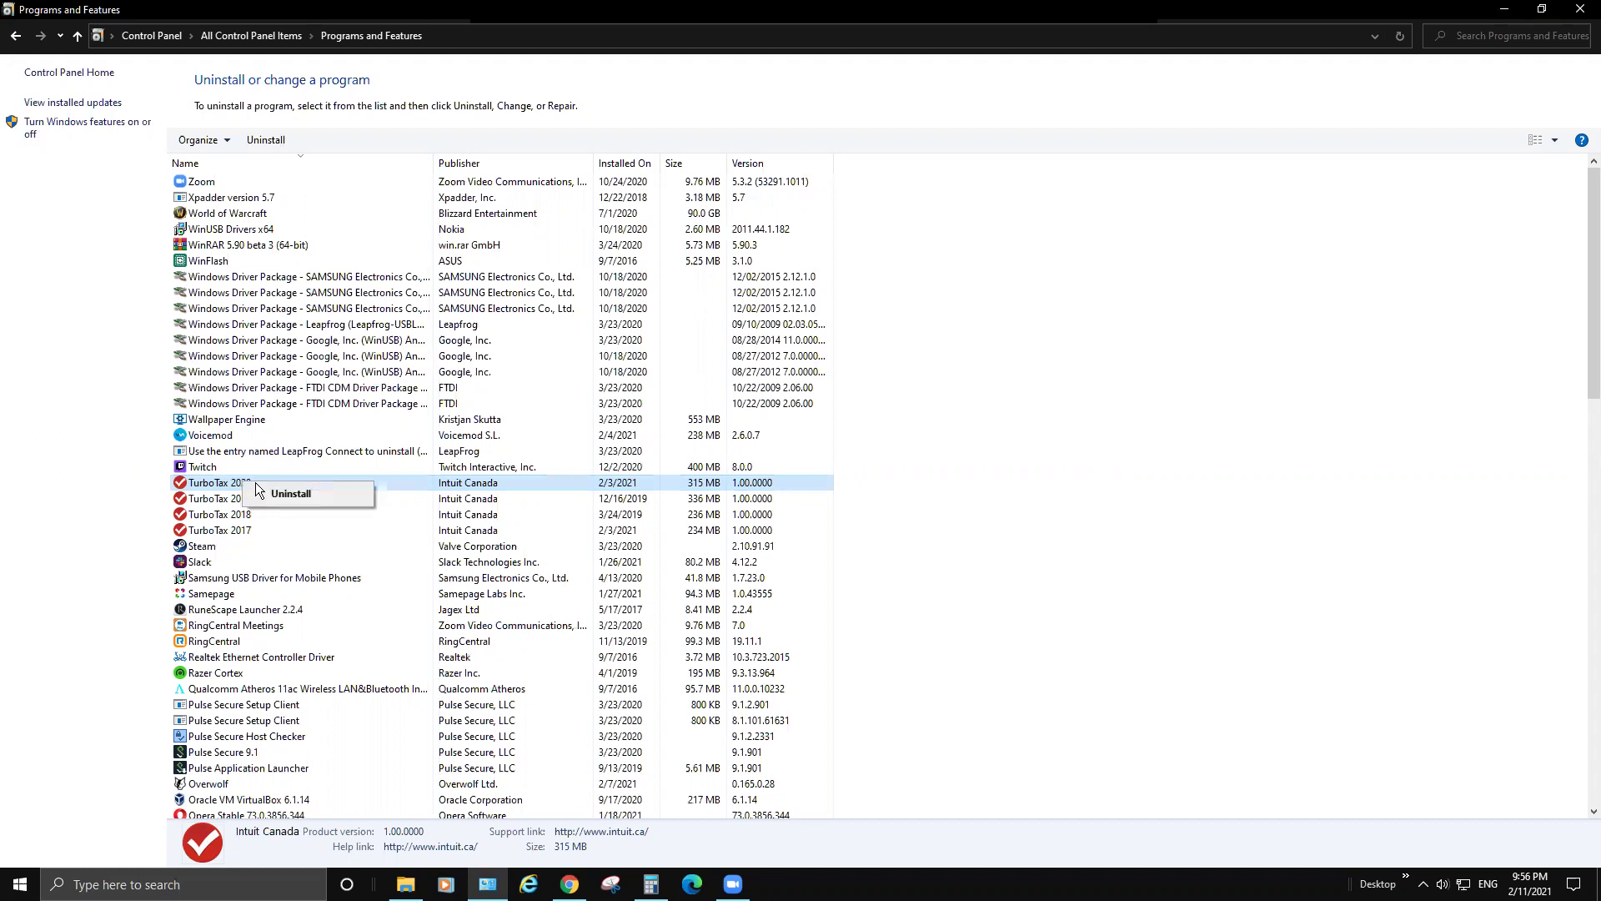
Uninstall TurboTax 2020, confirming with Yes
left_click(275, 494)
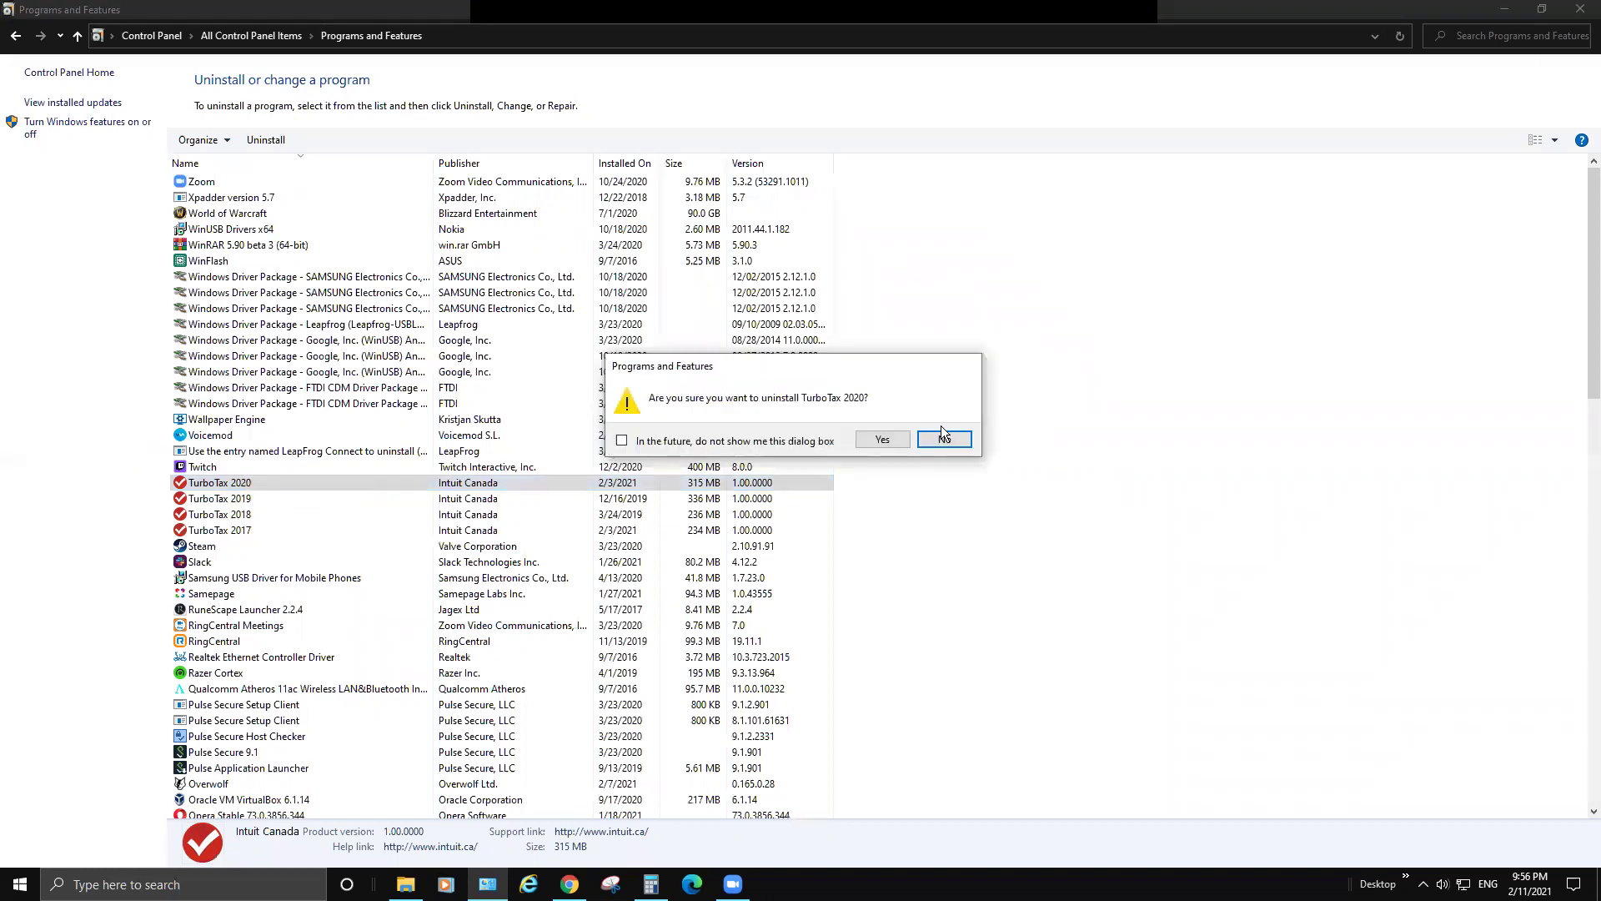
left_click(884, 437)
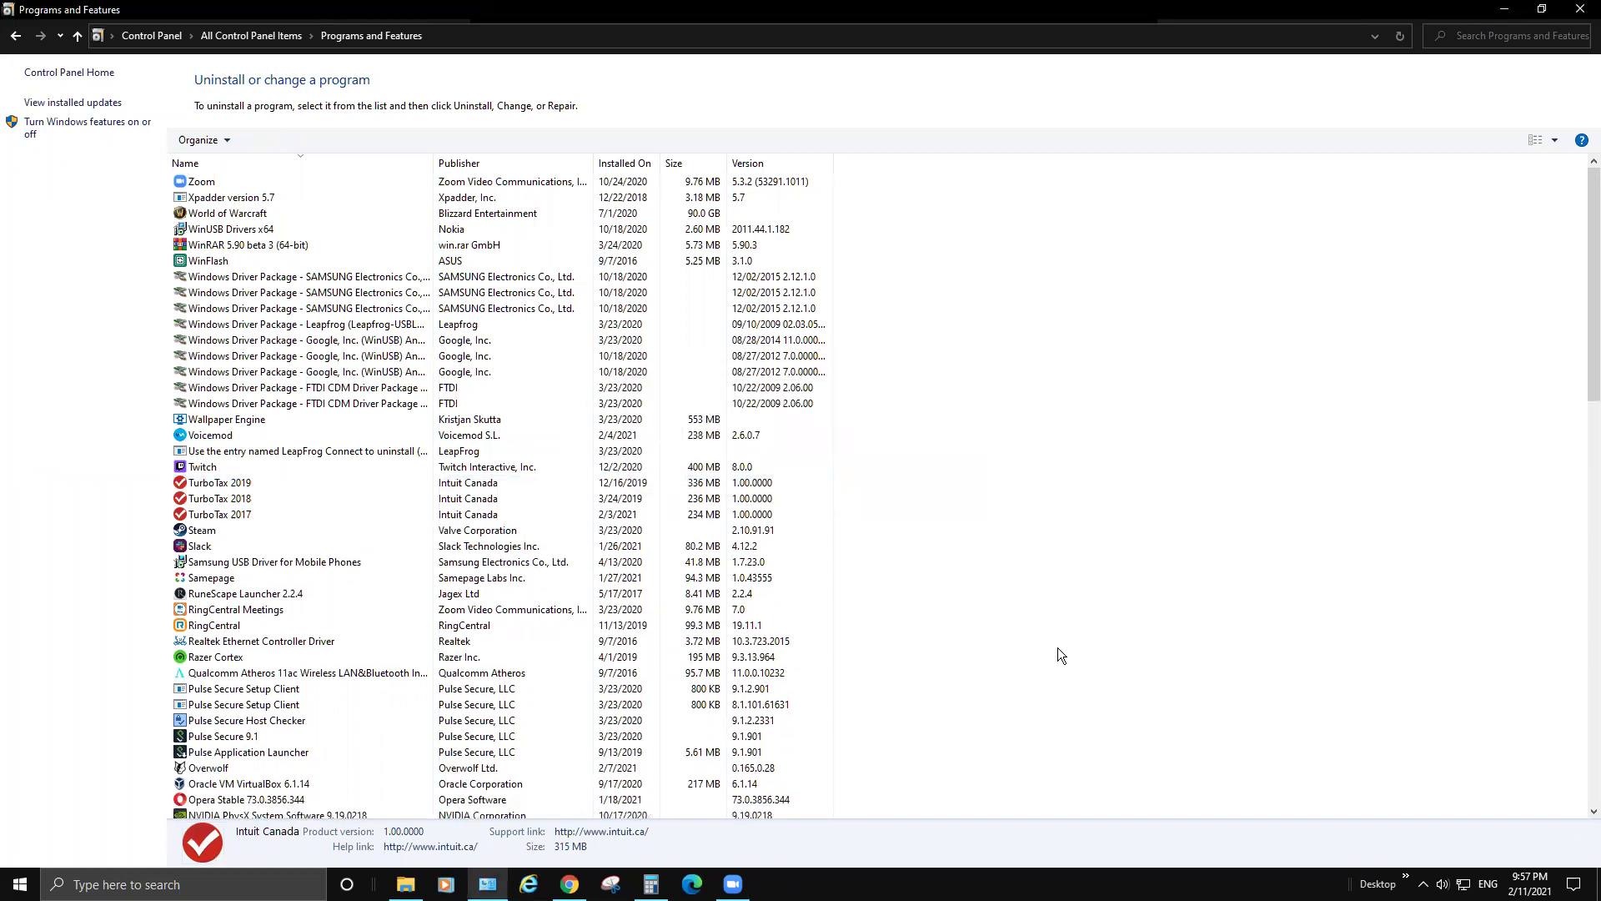
Close the programs window, check ProgramData\Intuit Canada\tt2020 for leftover files, then close Explorer
left_click(1582, 11)
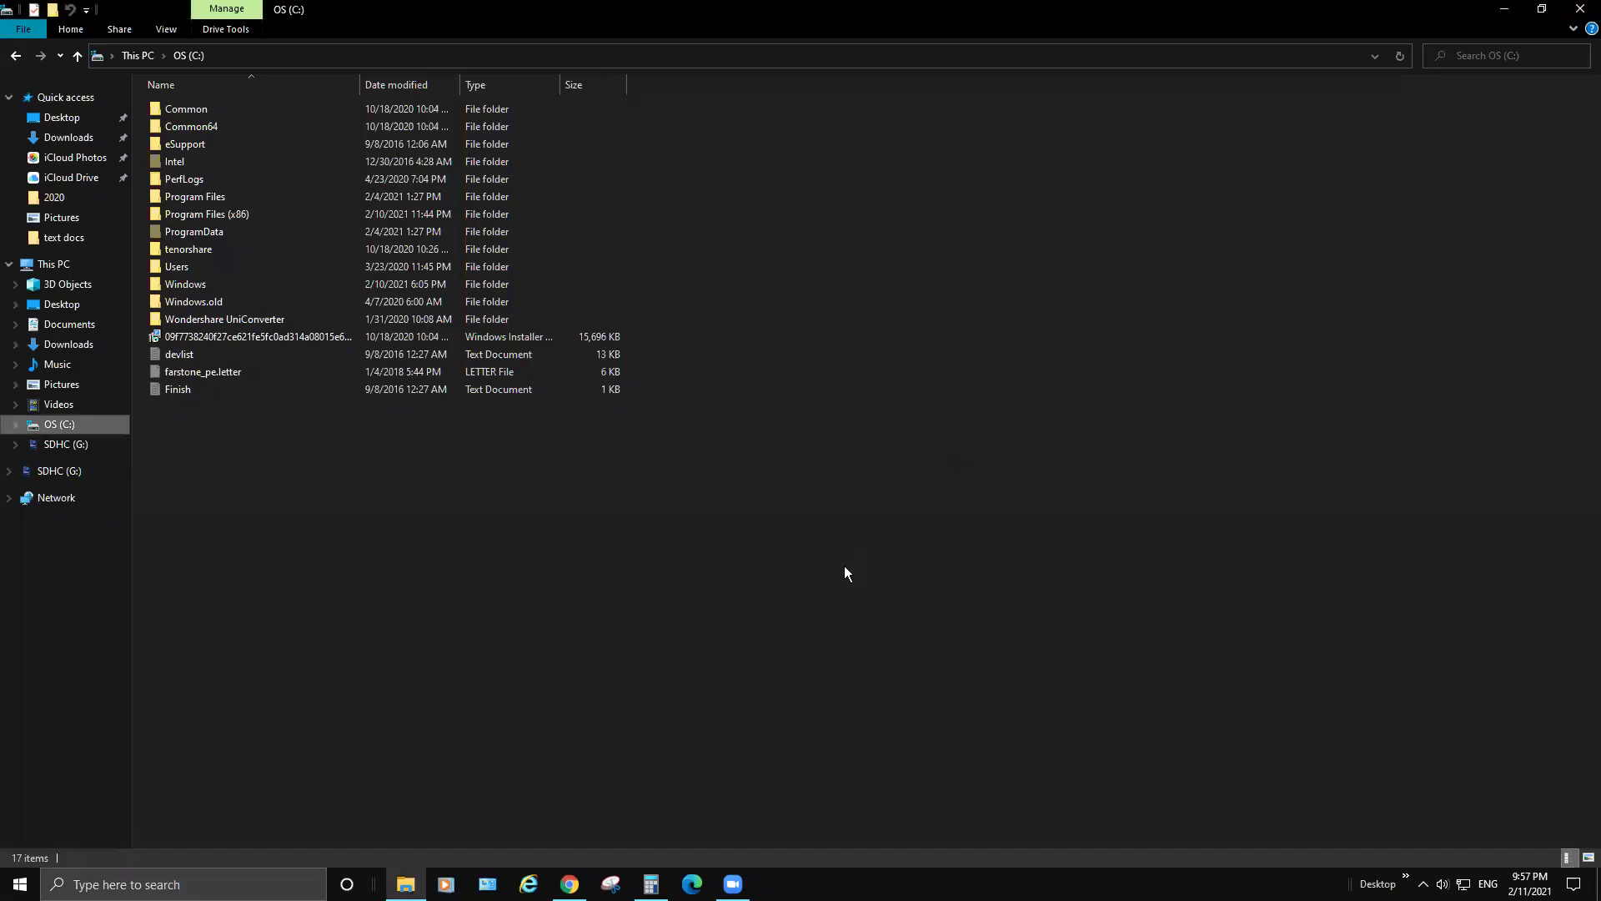
double_click(201, 234)
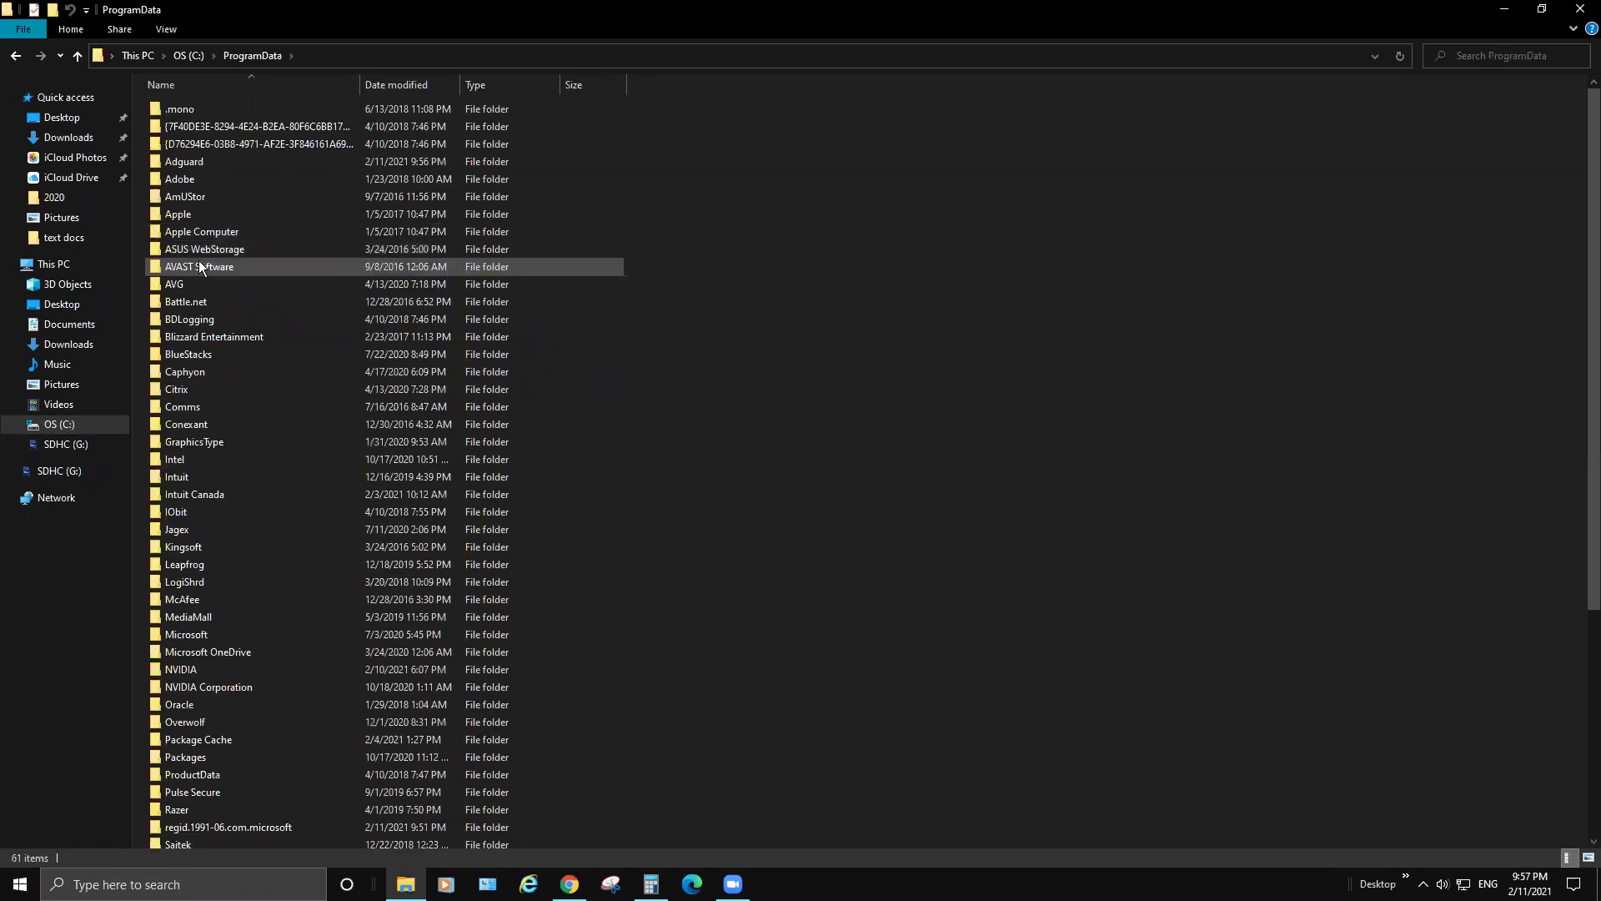
scroll(262, 342, "down", 2)
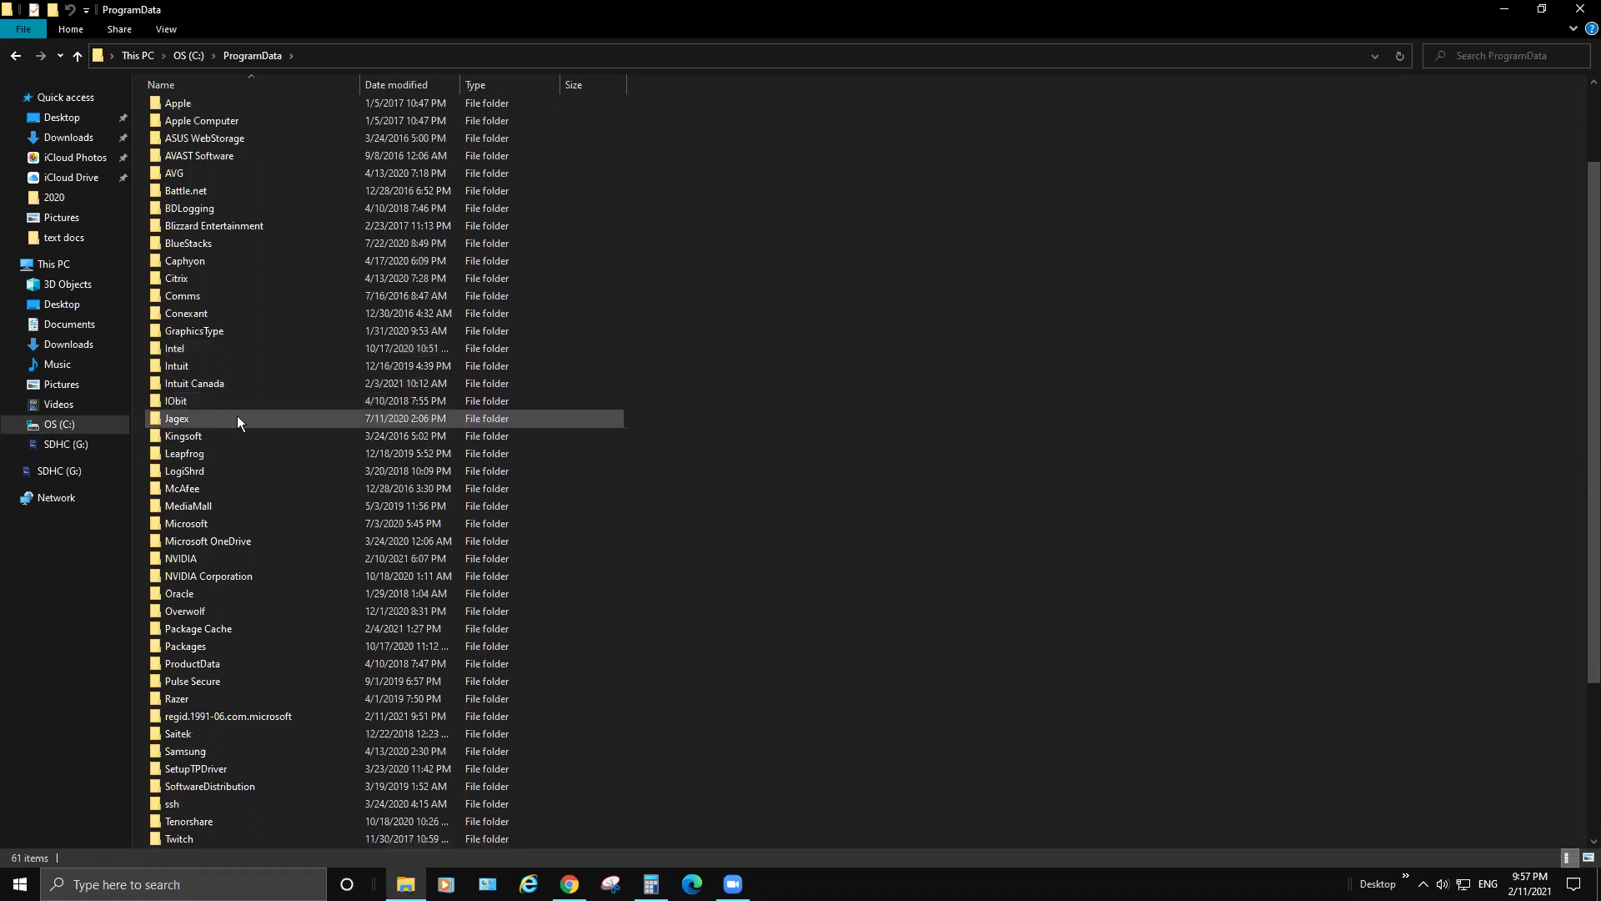
double_click(195, 385)
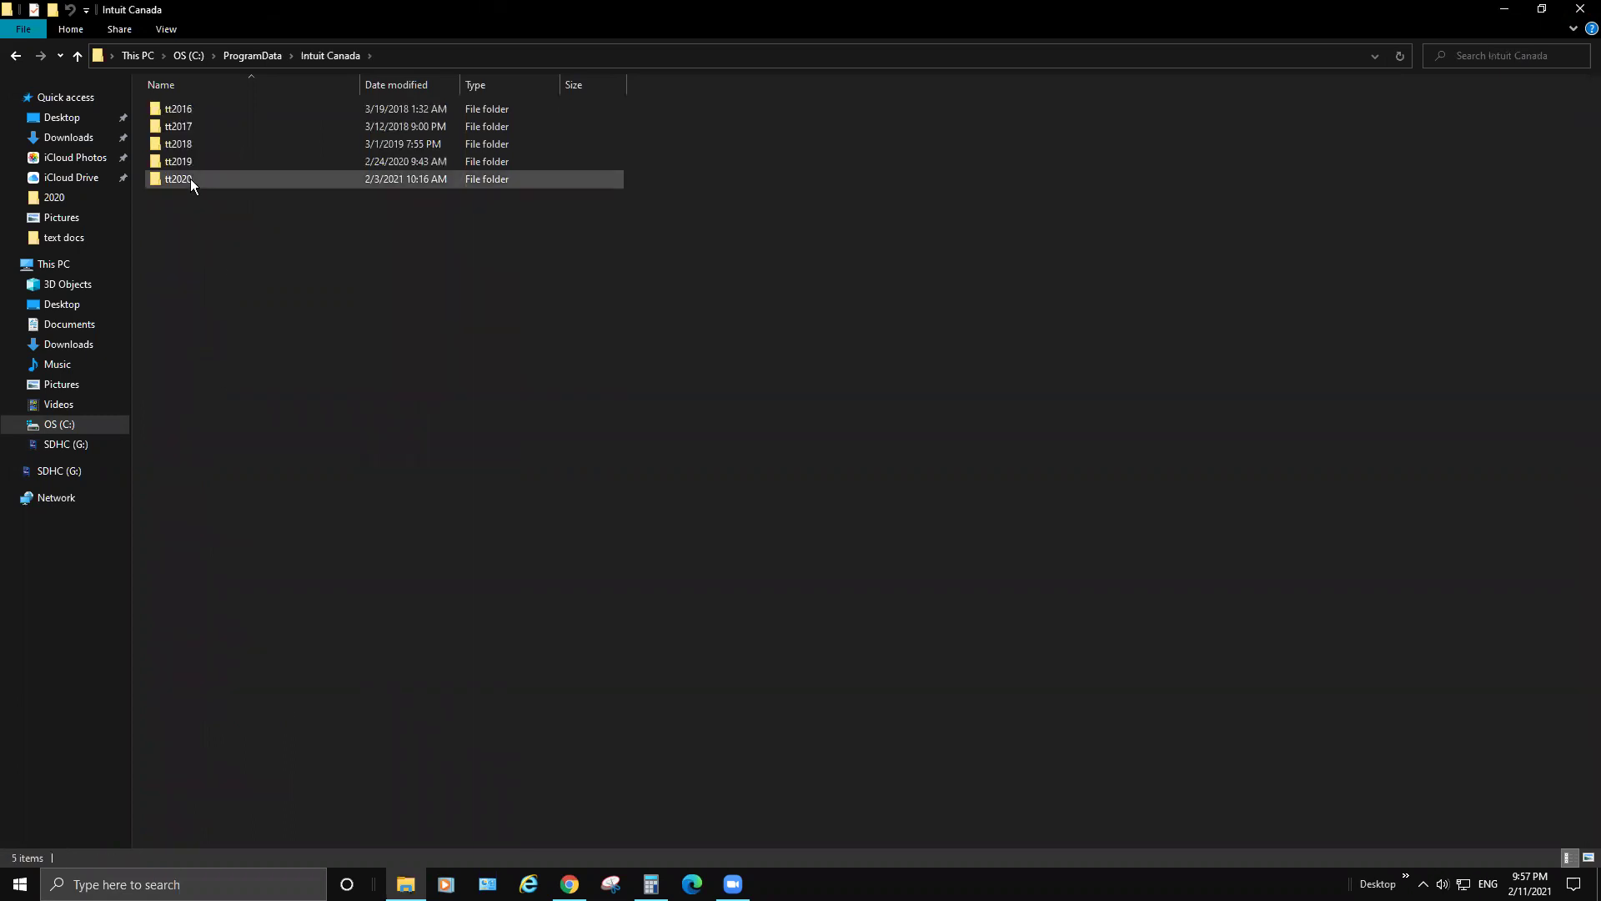
double_click(191, 178)
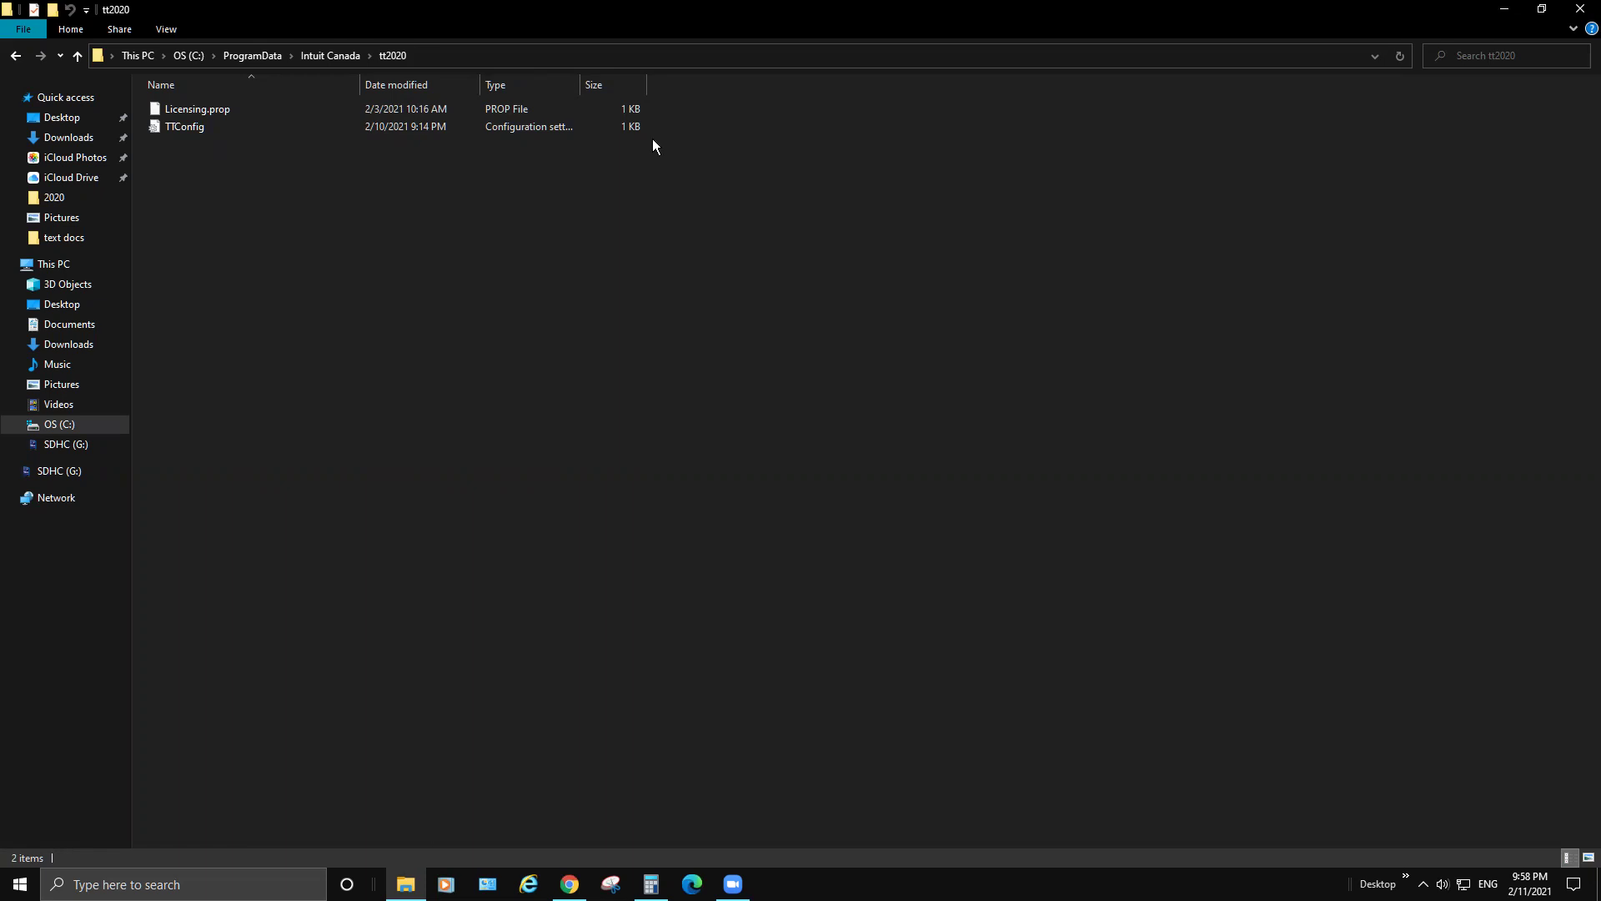
left_click(1578, 11)
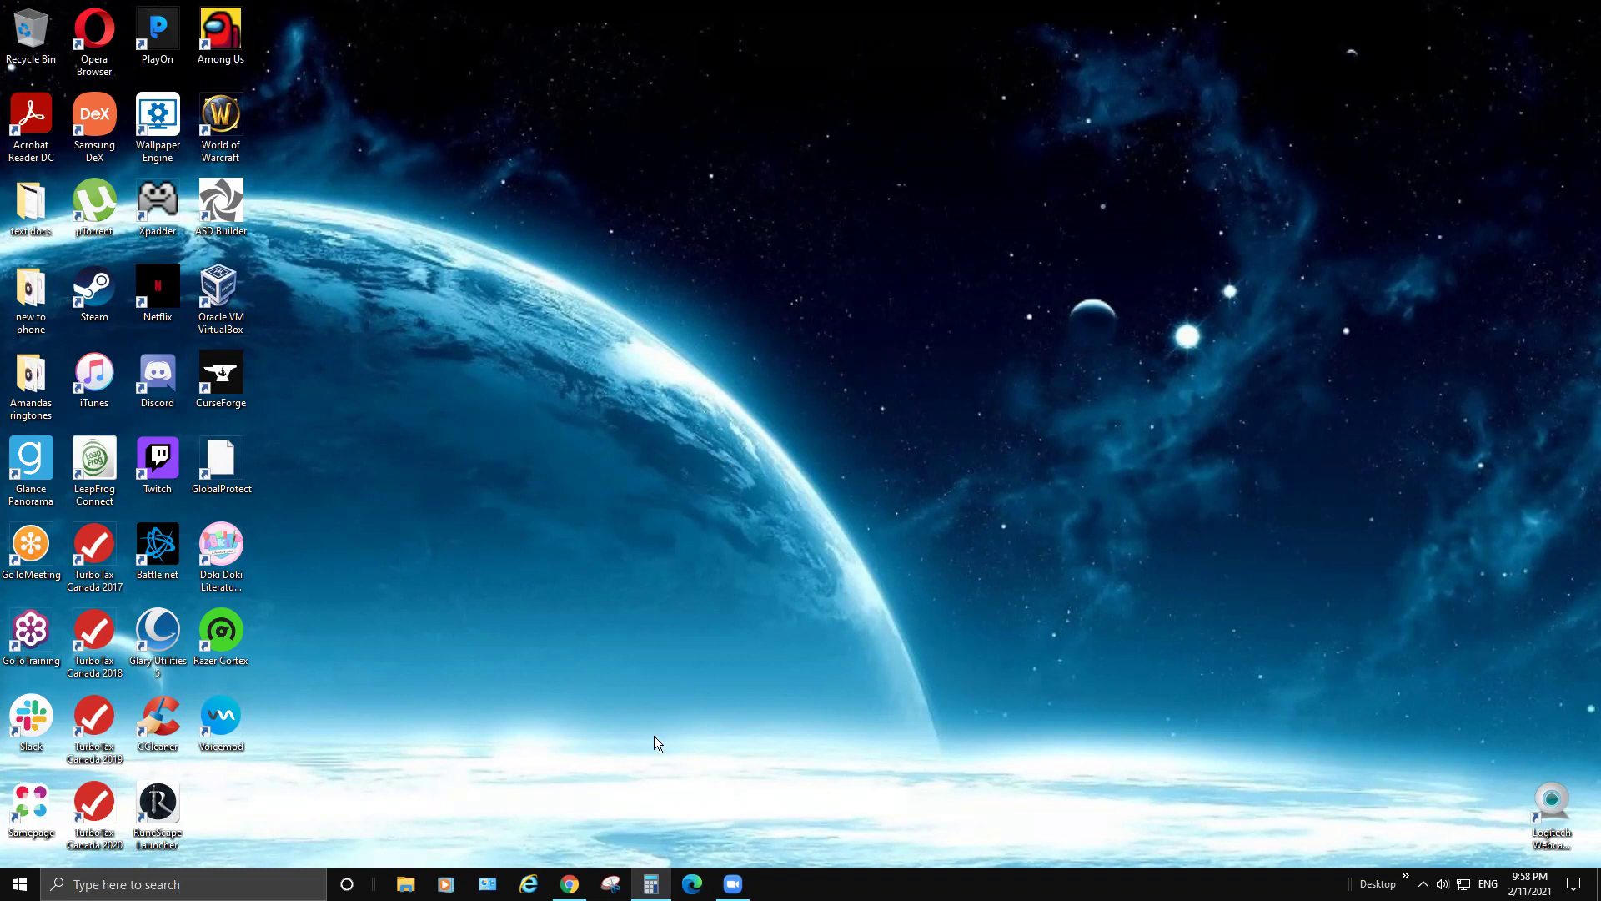
In Chrome, open the 'Where can I download the CD/download edition' bookmark from the bookmarks overflow
left_click(595, 834)
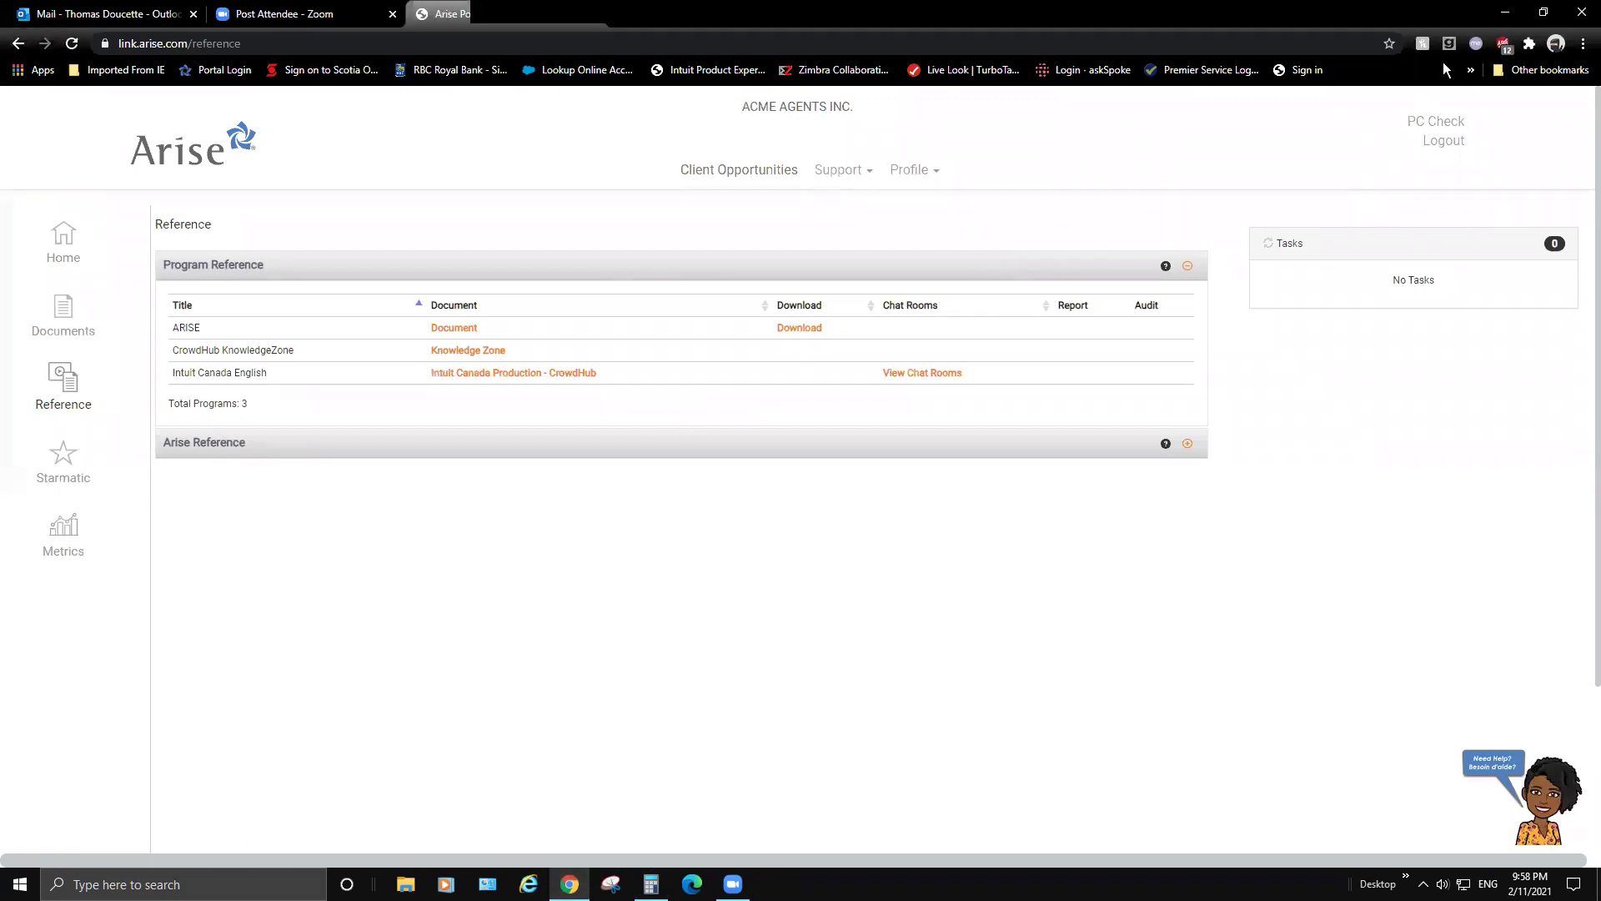
left_click(1472, 71)
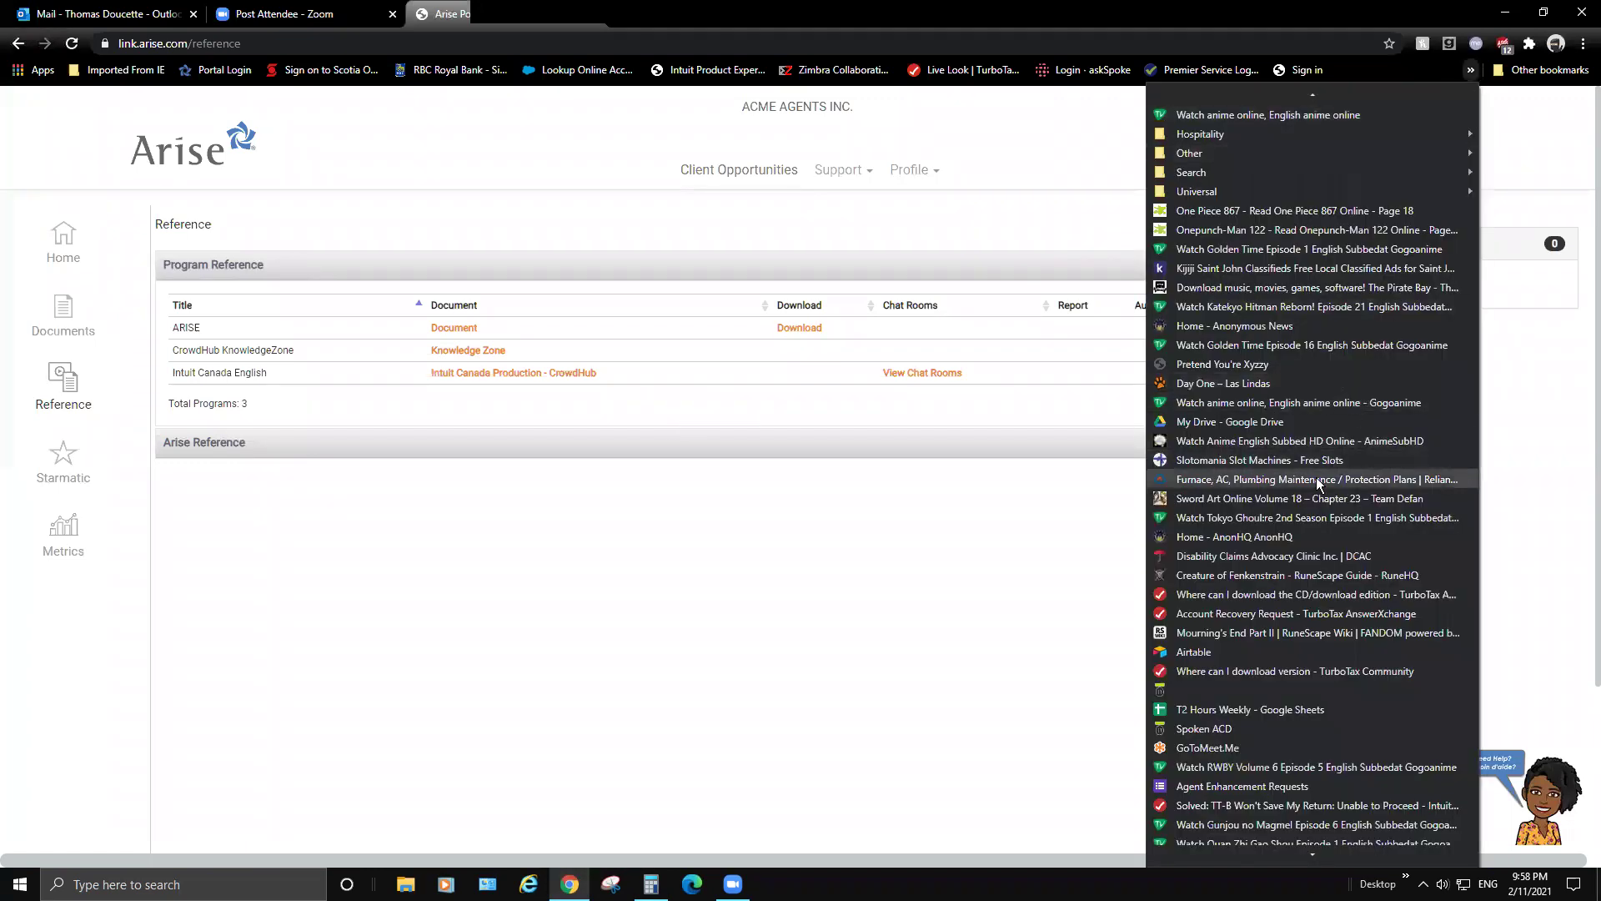
left_click(1233, 594)
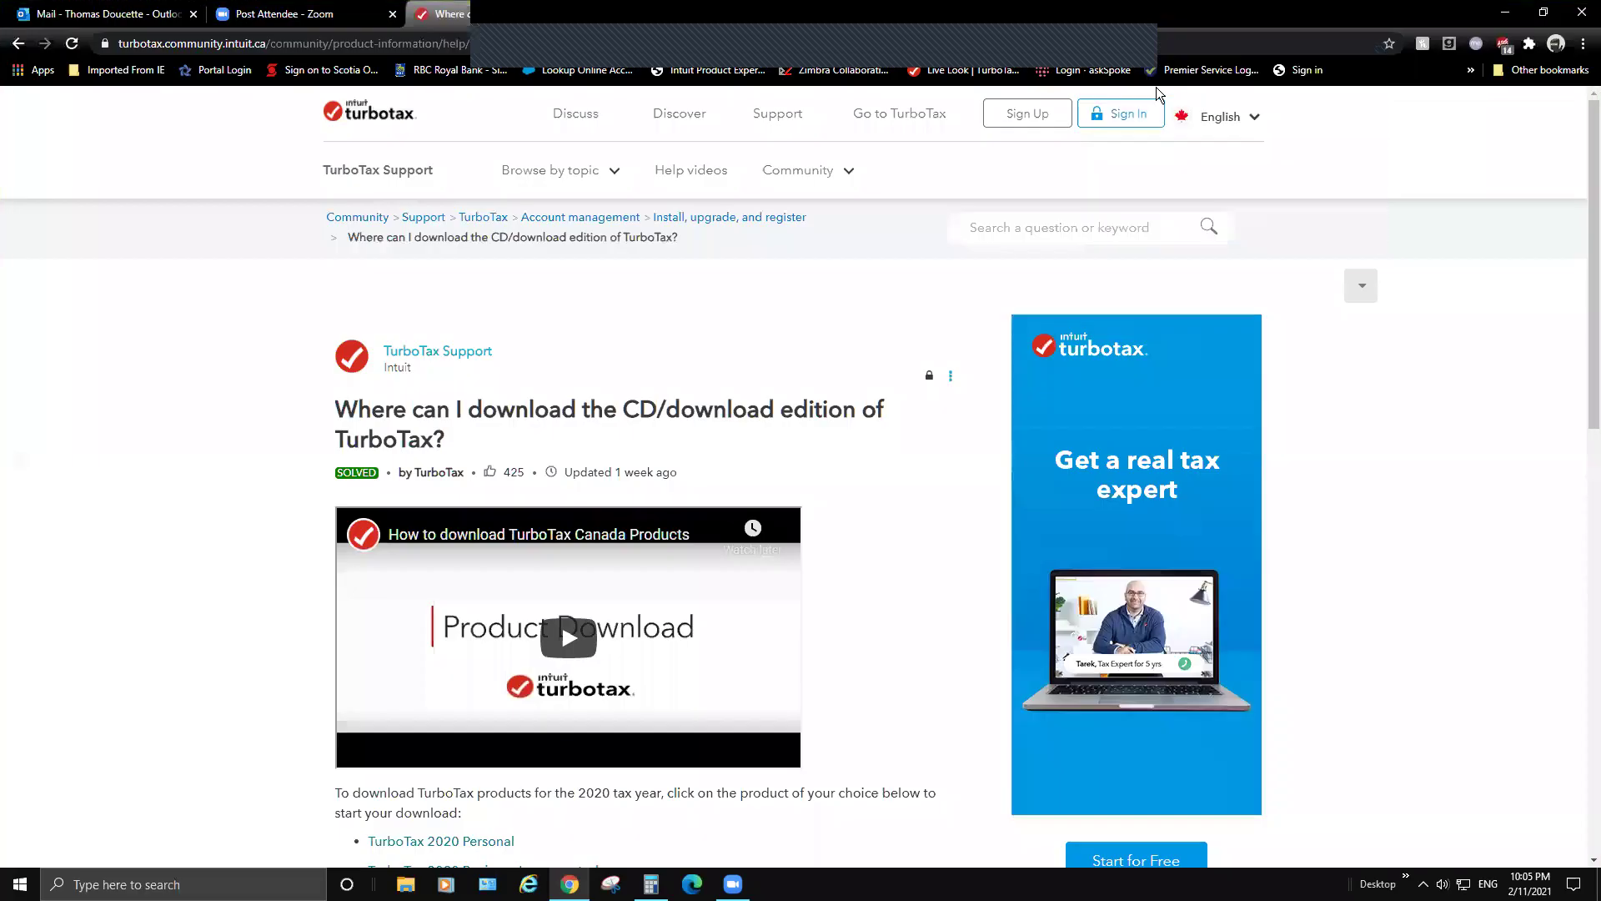
On the TurboTax 2020 Personal page, choose the Standard edition and download it
scroll(203, 456, "down", 5)
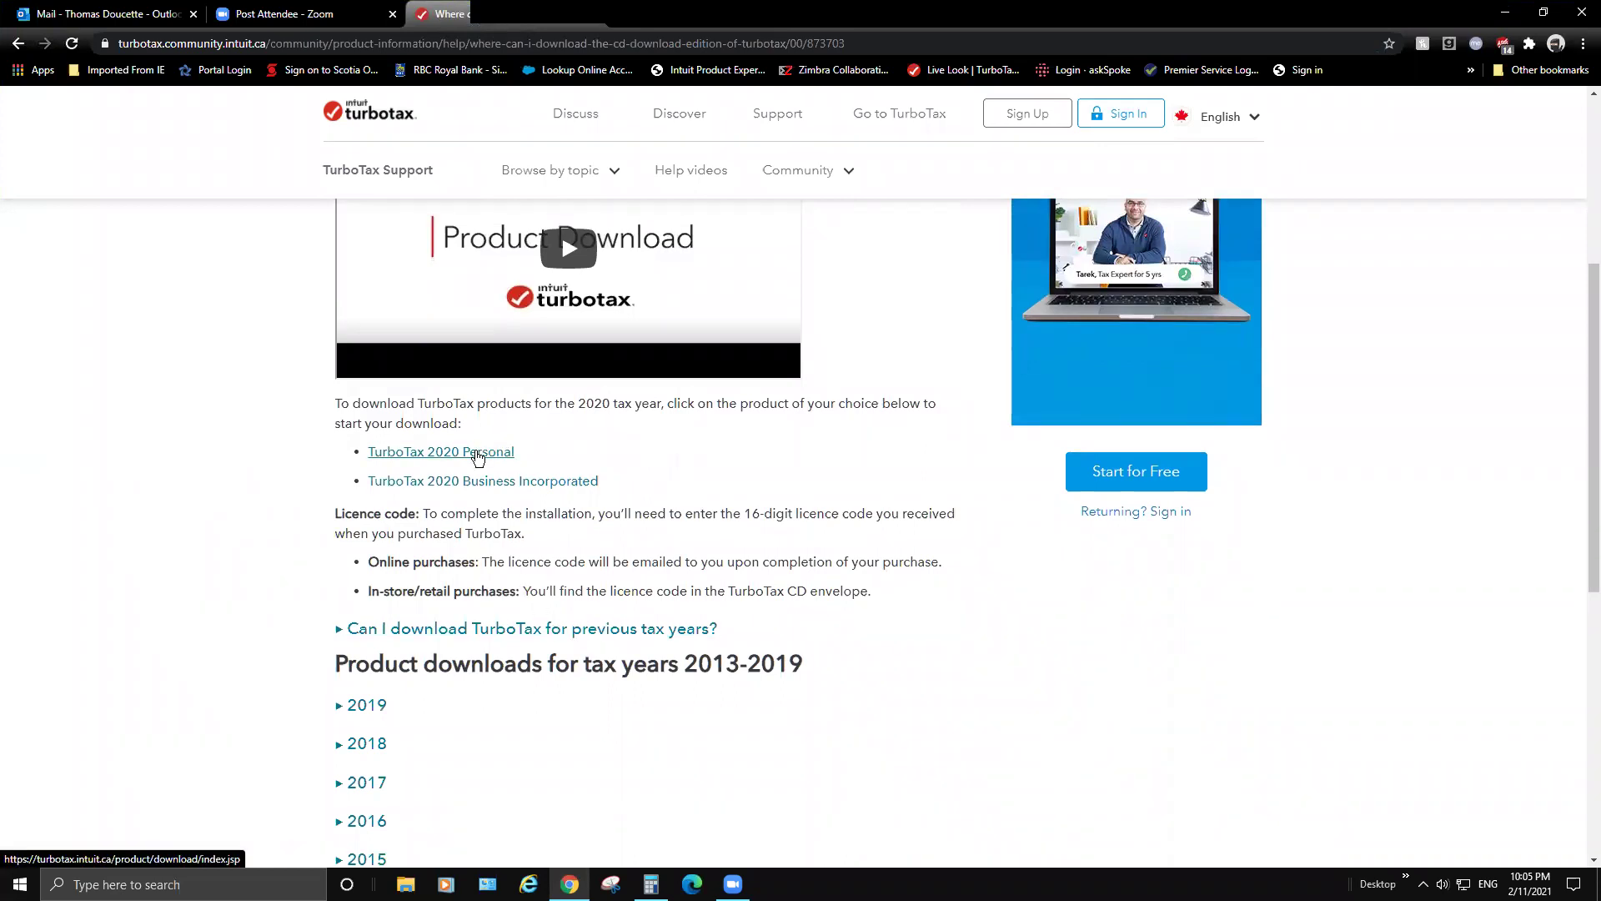
left_click(478, 456)
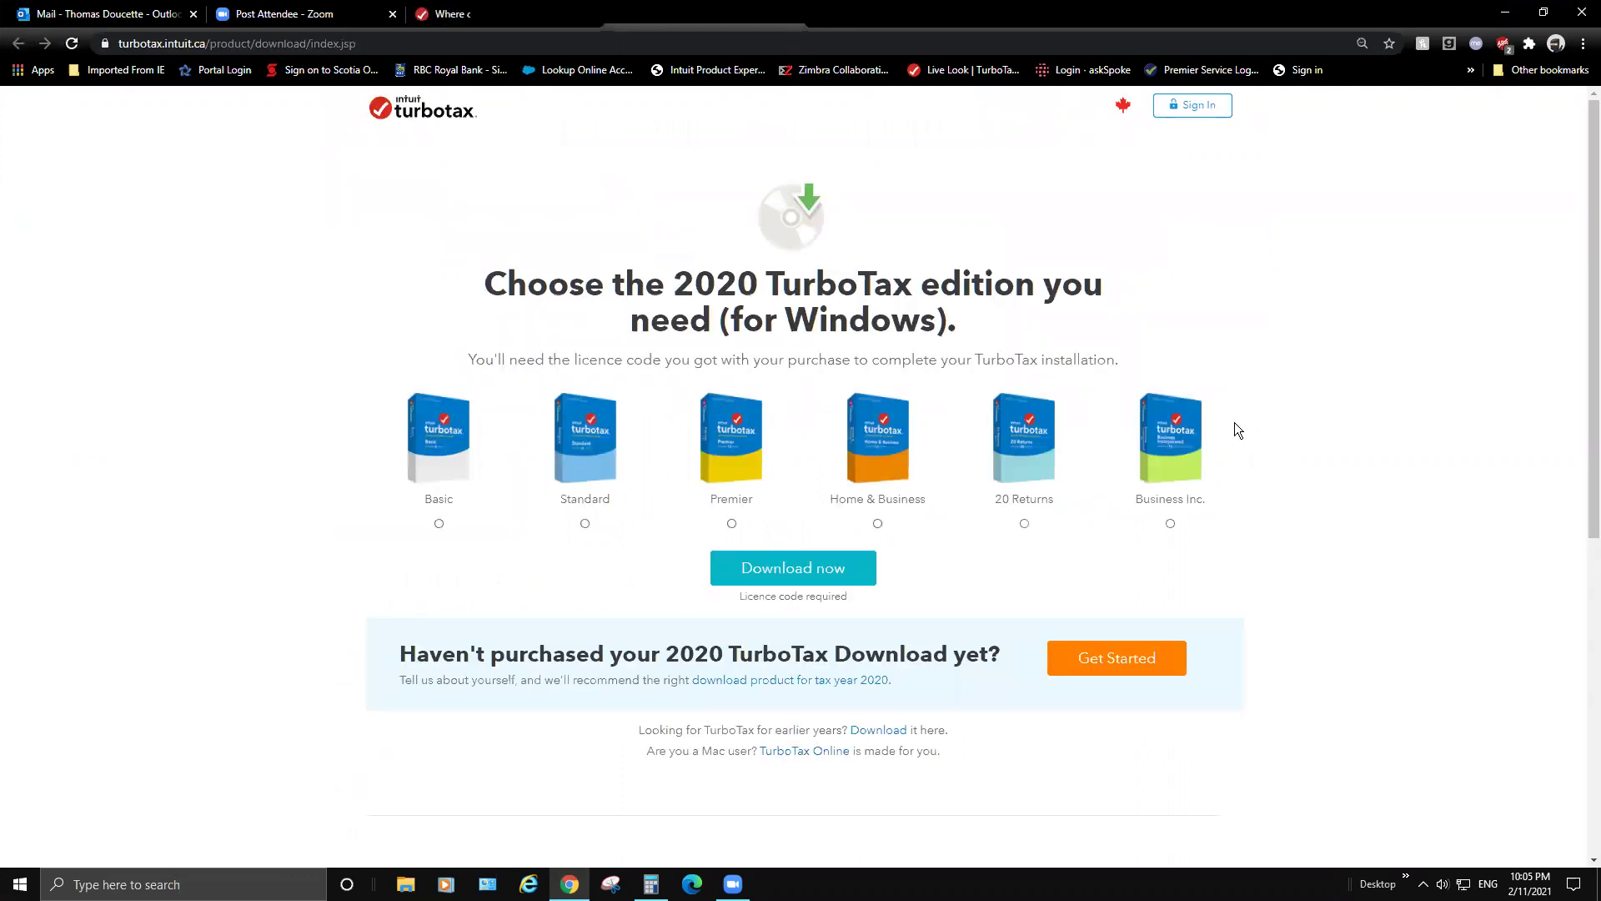
left_click(584, 523)
left_click(774, 568)
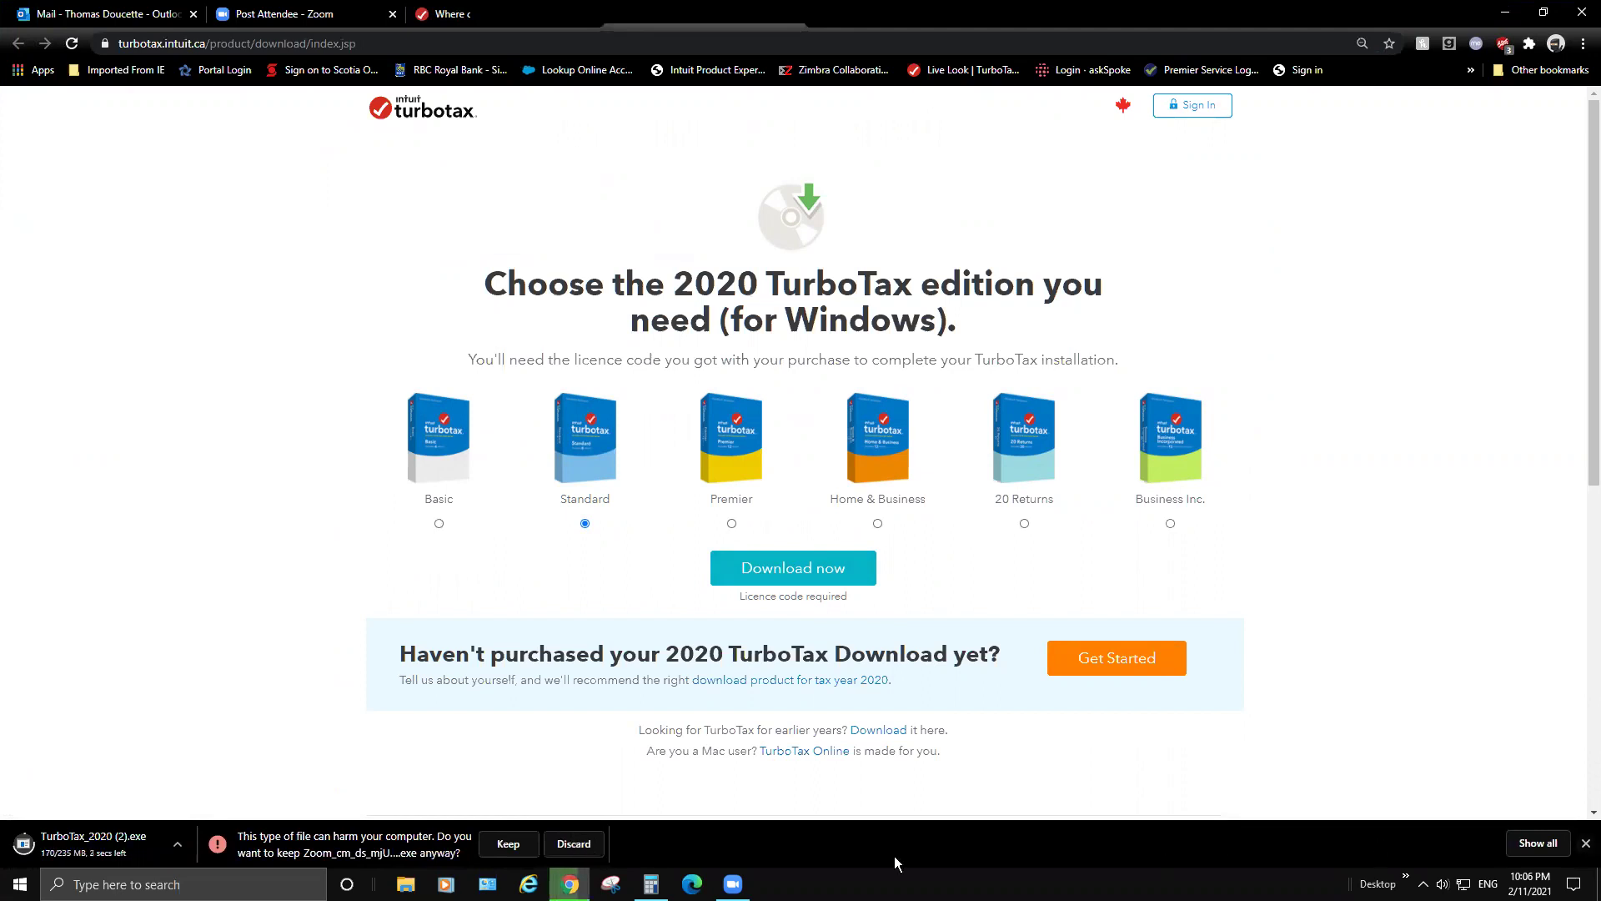
Set TurboTax_2020 (2).exe to open when done and discard the flagged Zoom download
left_click(161, 847)
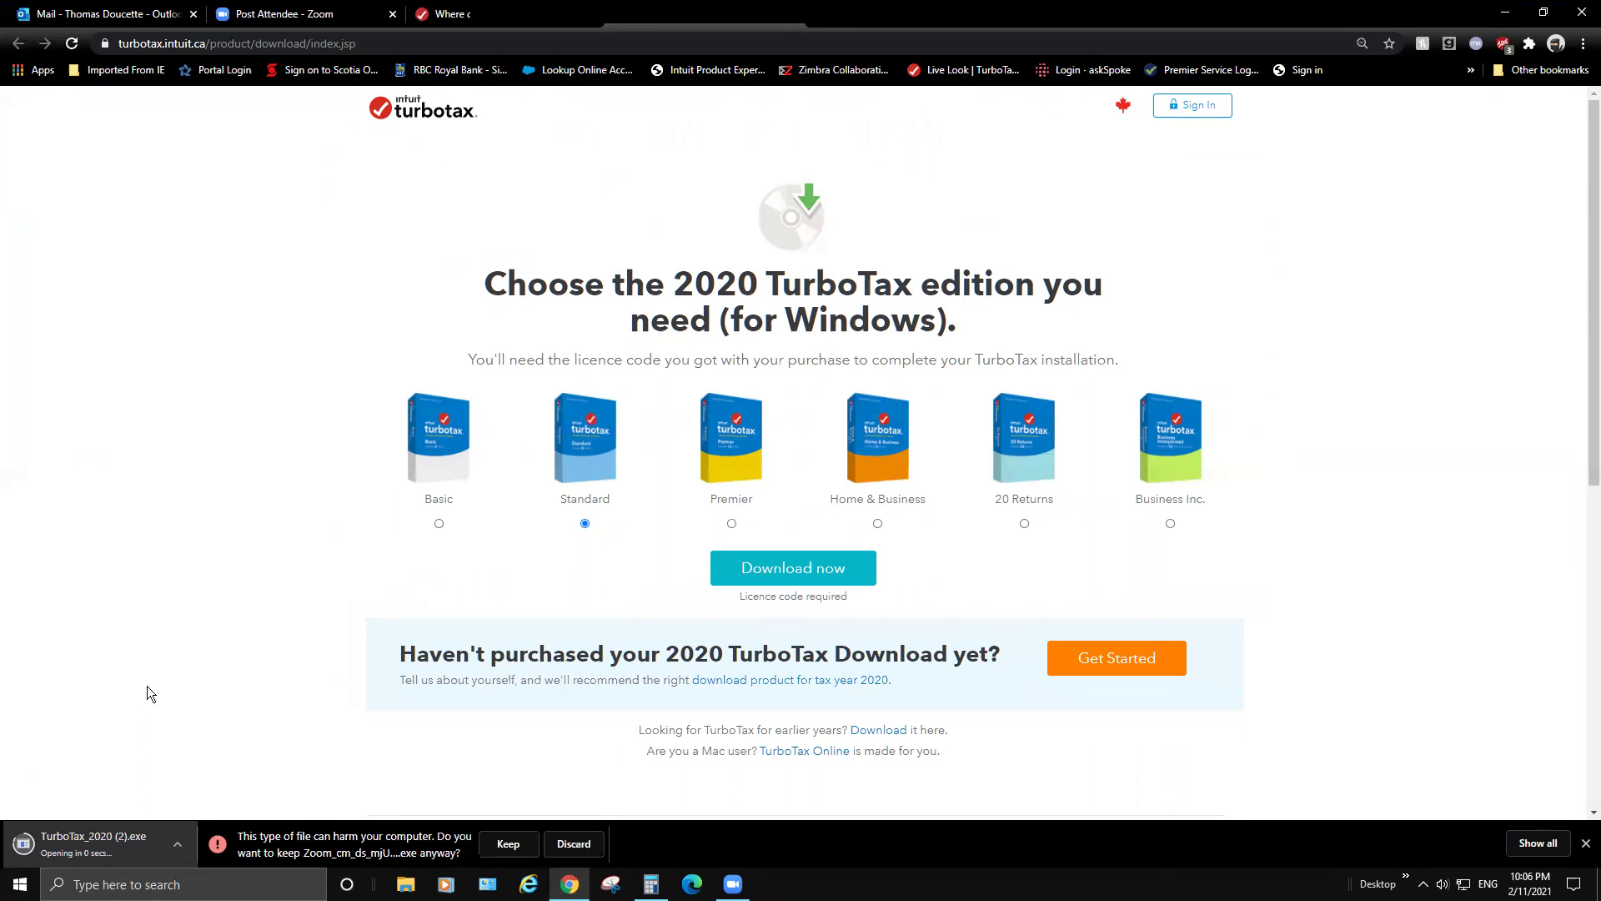
left_click(579, 840)
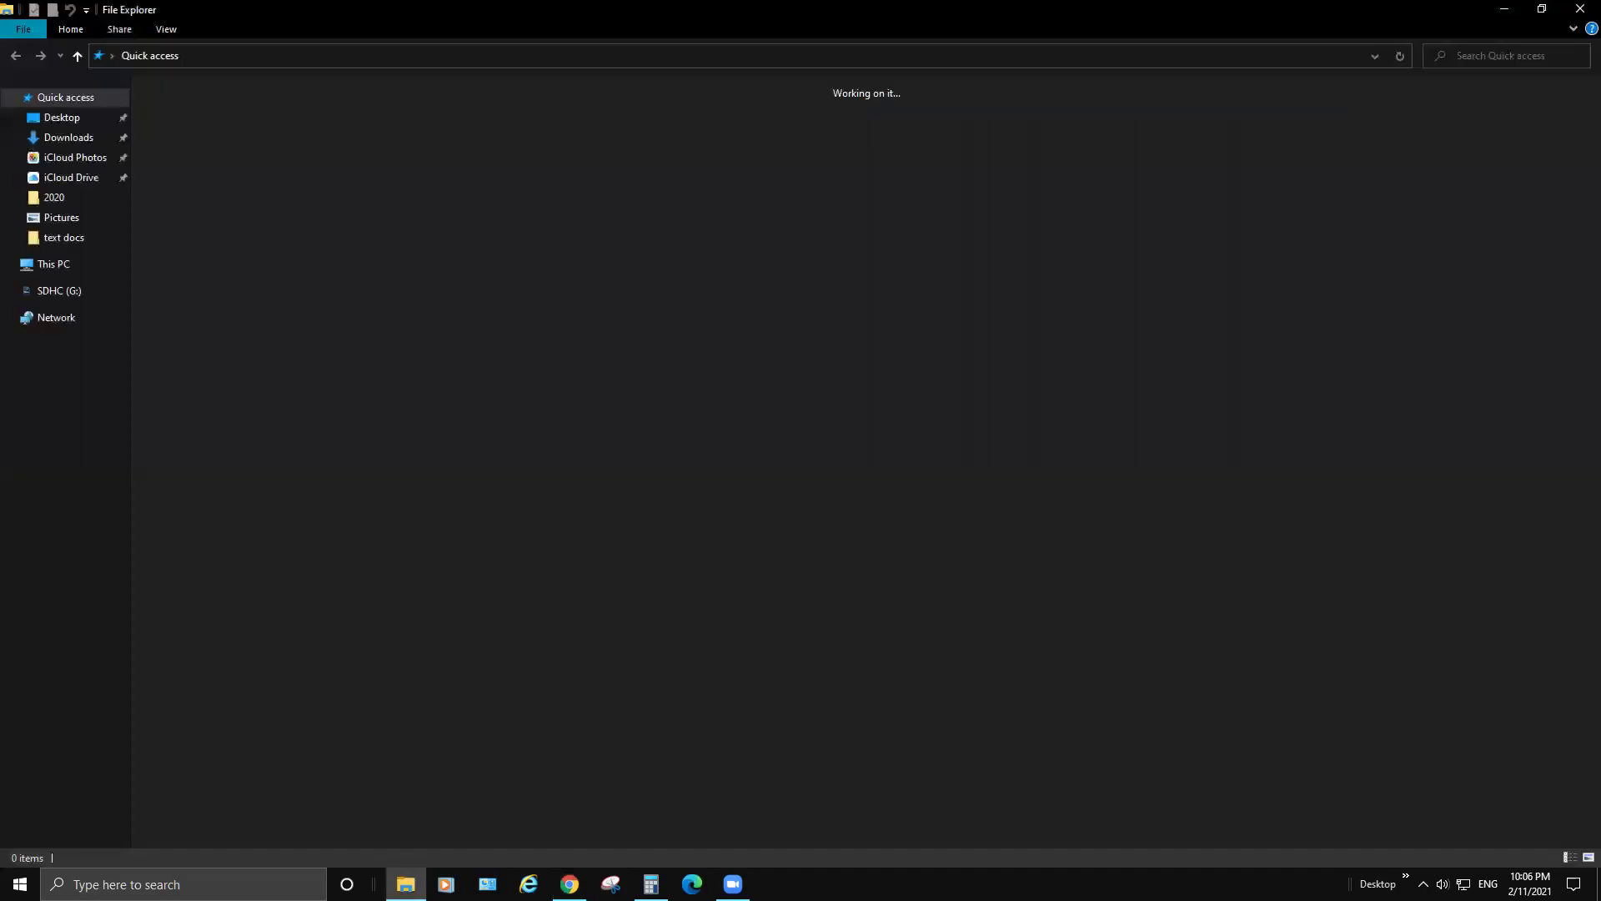
Show the Downloads folder with the TurboTax_2020 (2) installer, then minimize File Explorer
left_click(69, 138)
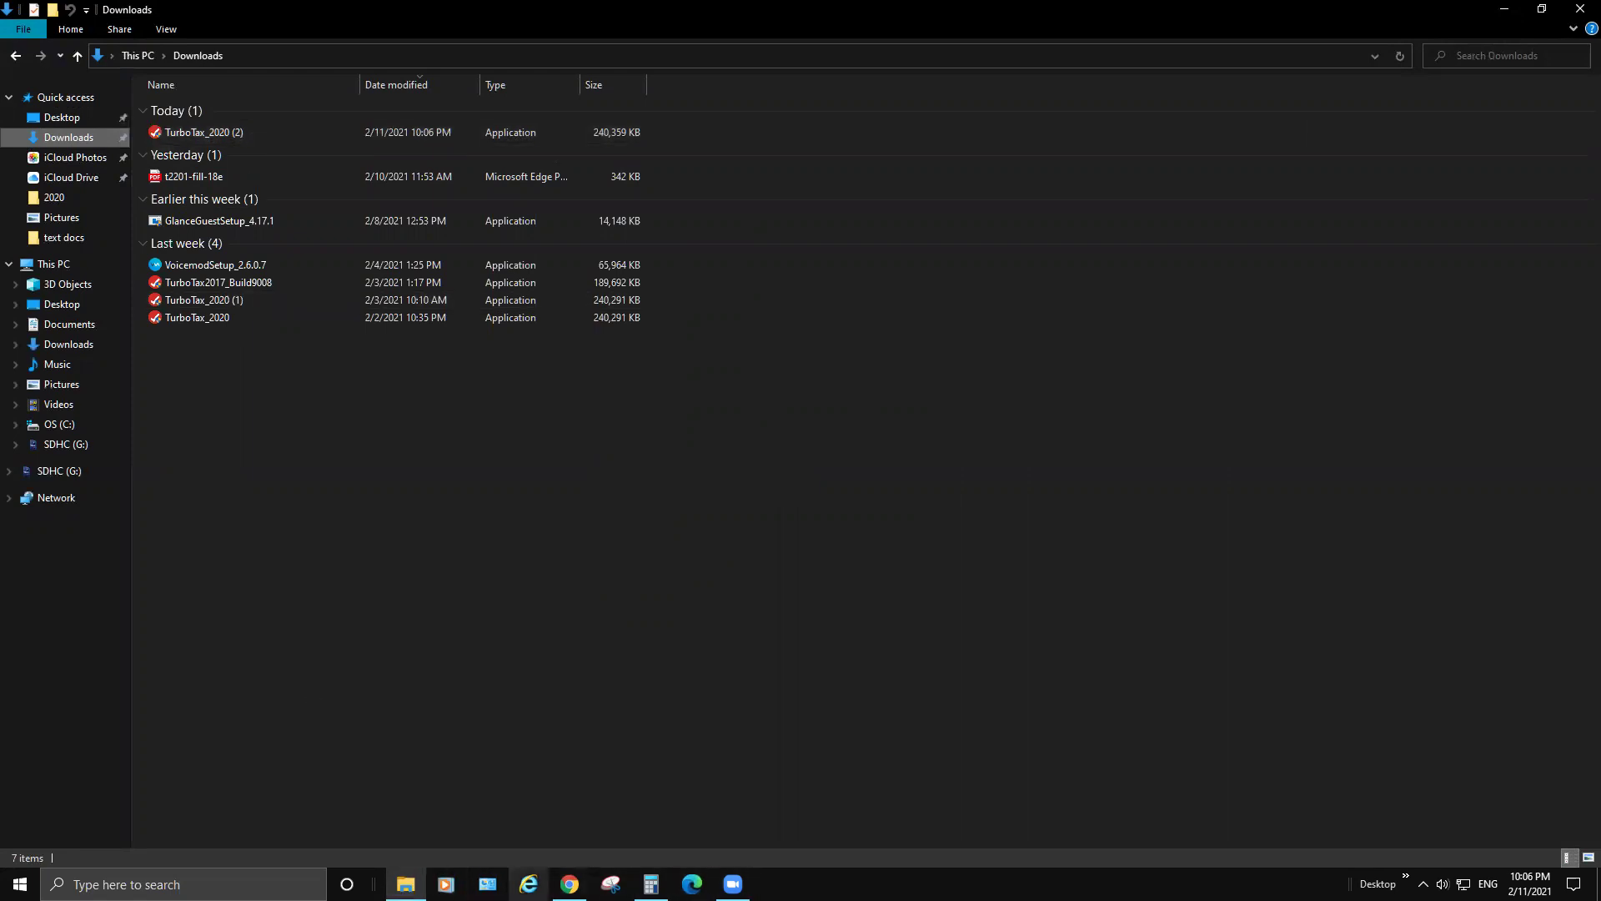
left_click(1505, 10)
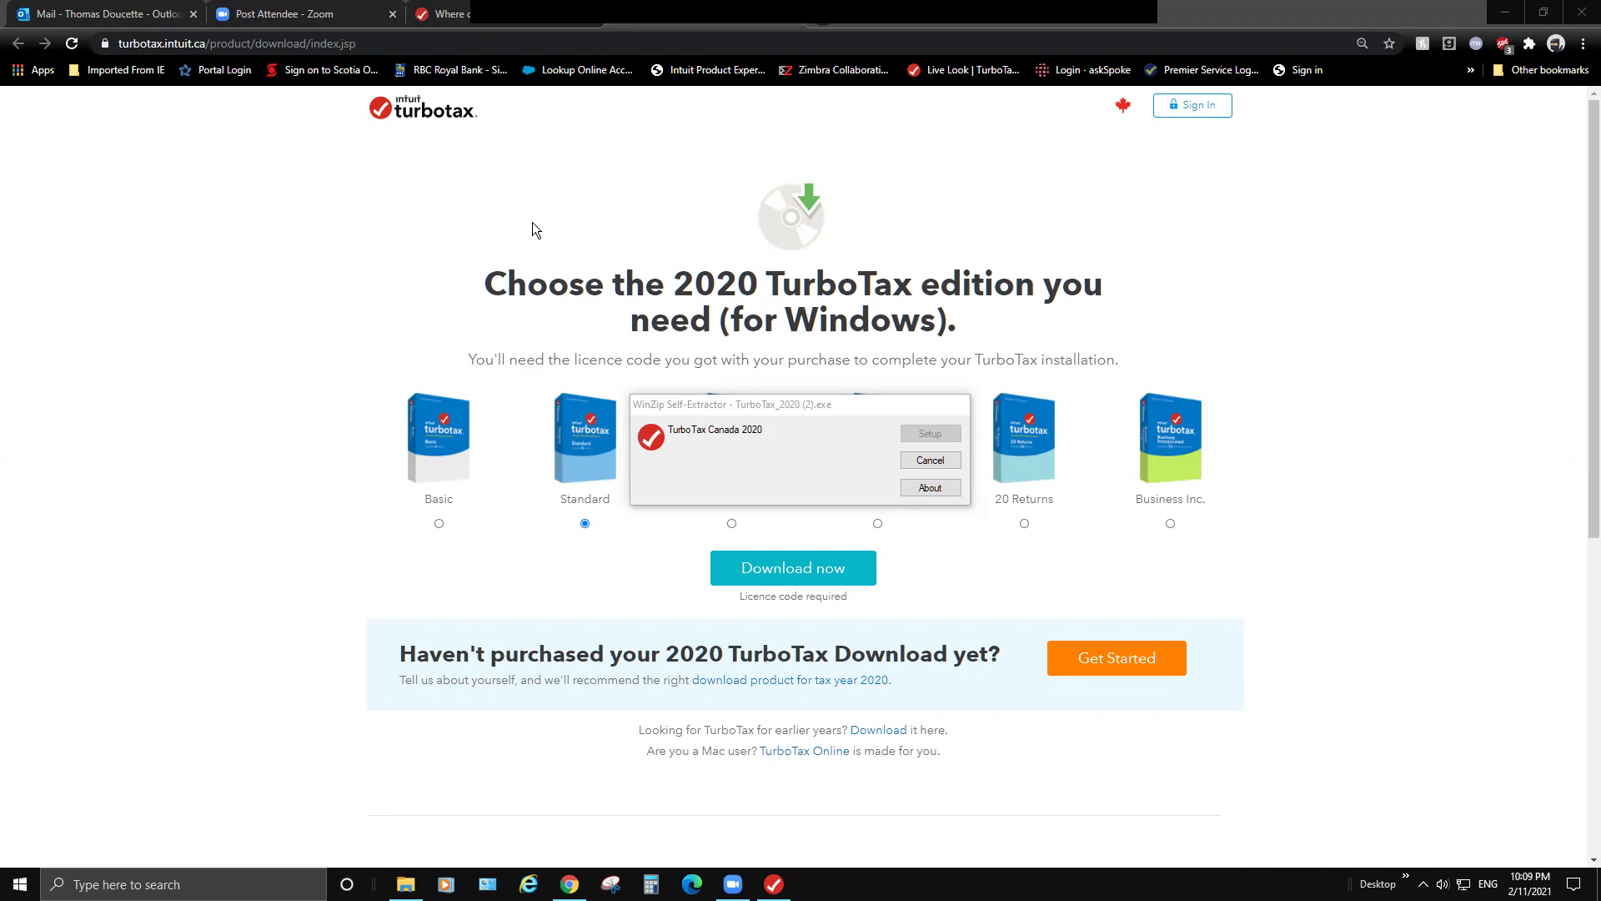
Bring Chrome into focus while TurboTax_2020 (2).exe unpacks the TurboTax Canada 2020 package
left_click(1501, 15)
Accept the license terms and start installing TurboTax 2020 to C:\Program Files (x86)\TurboTax 2020\
left_click(1501, 15)
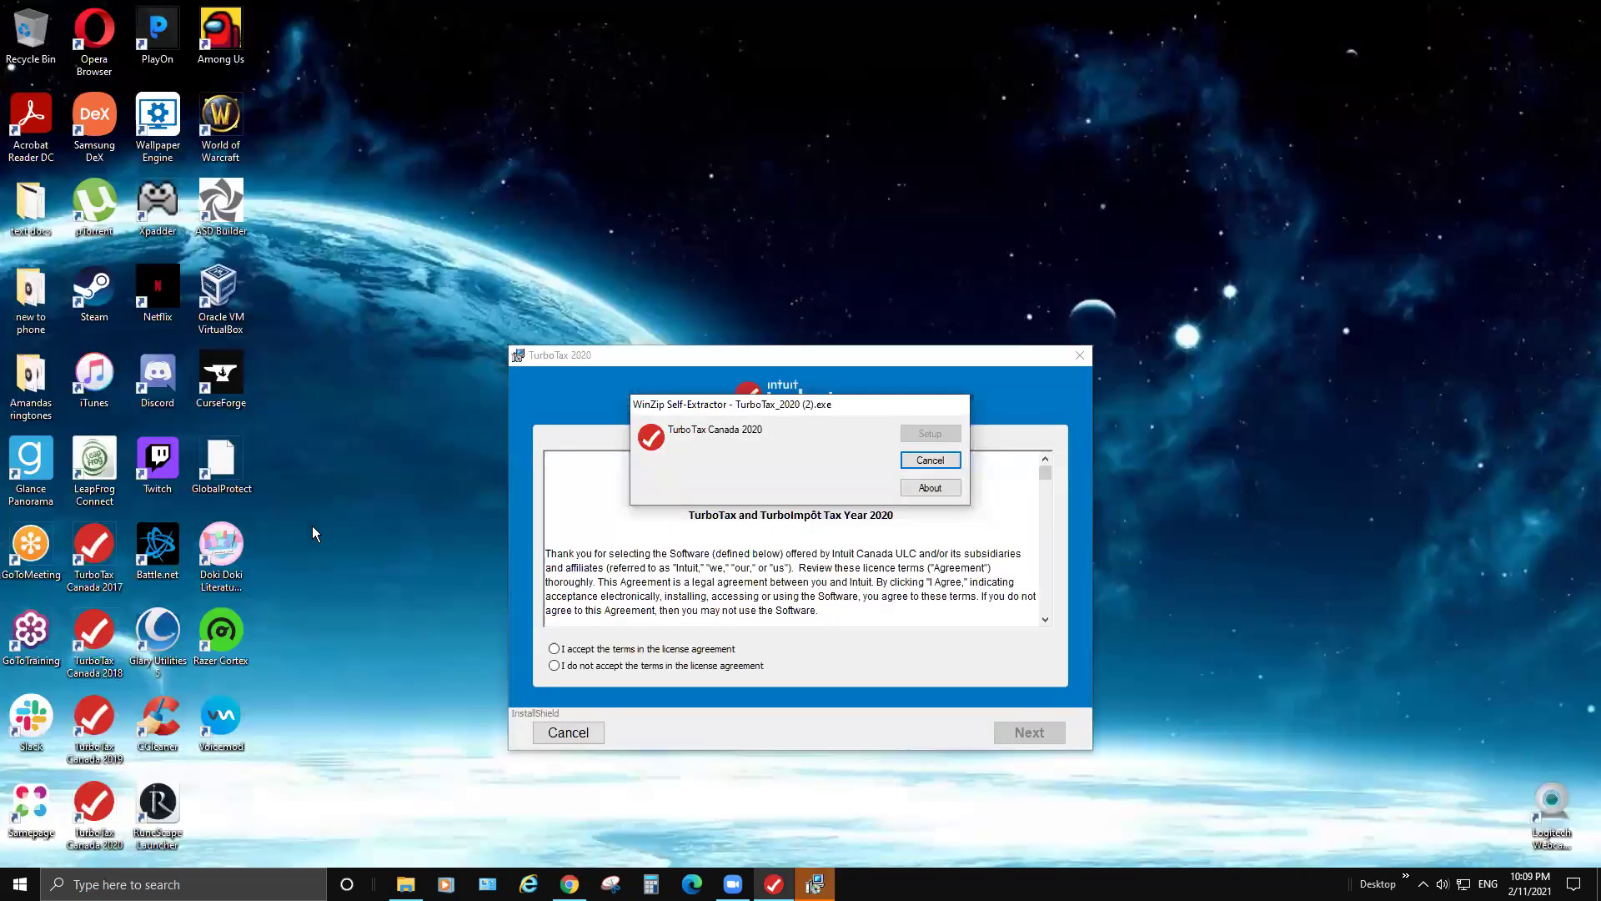
left_click(554, 649)
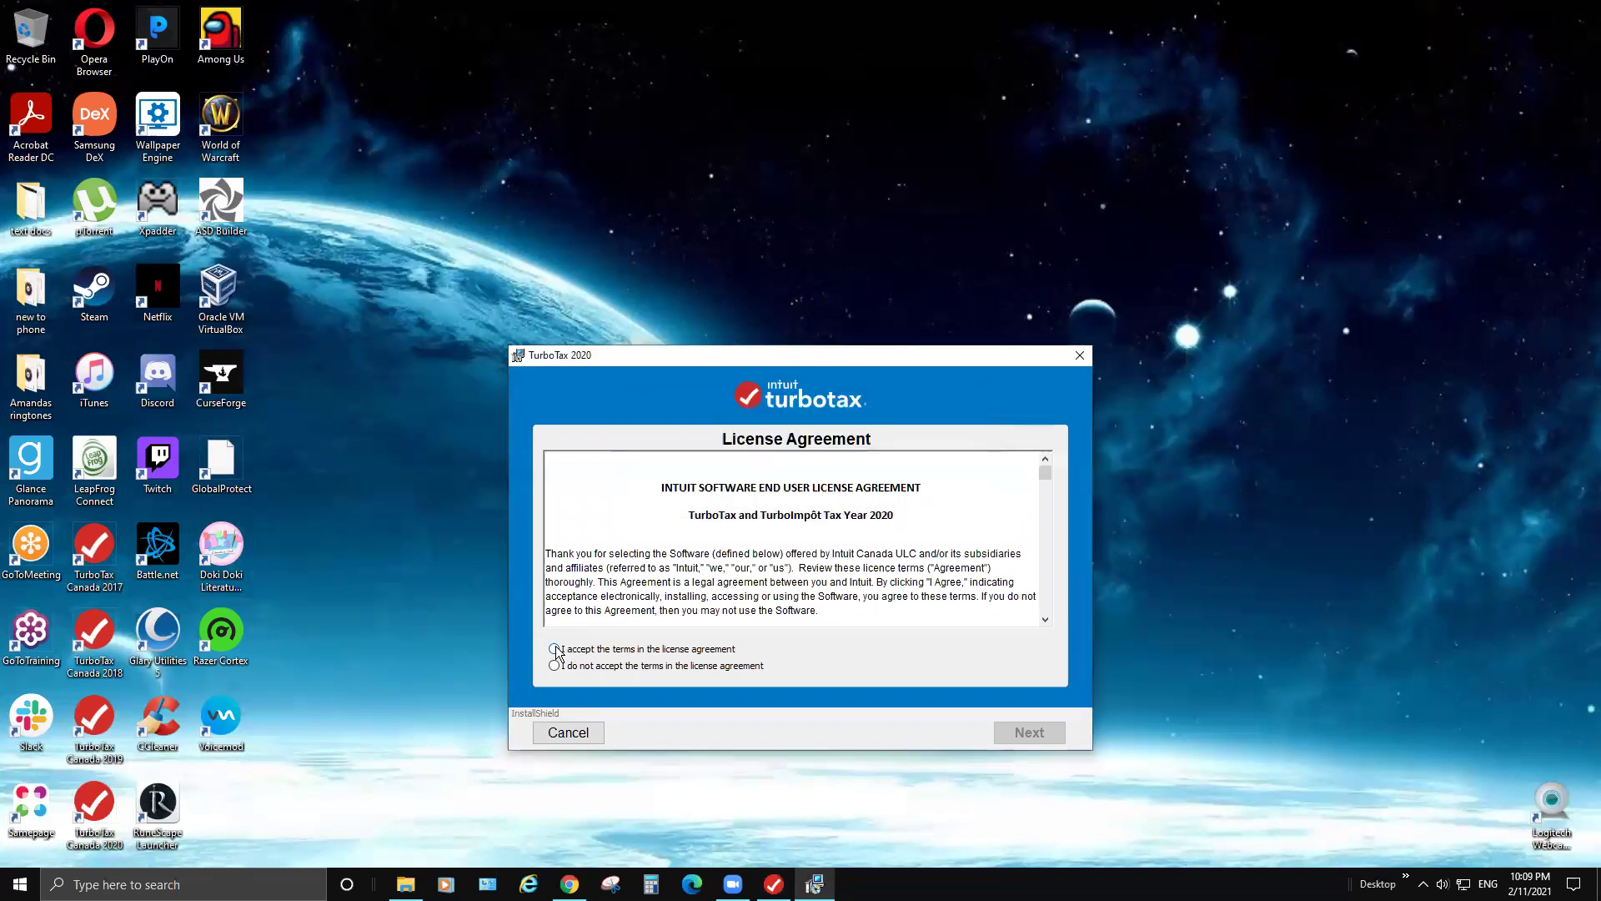
left_click(1043, 733)
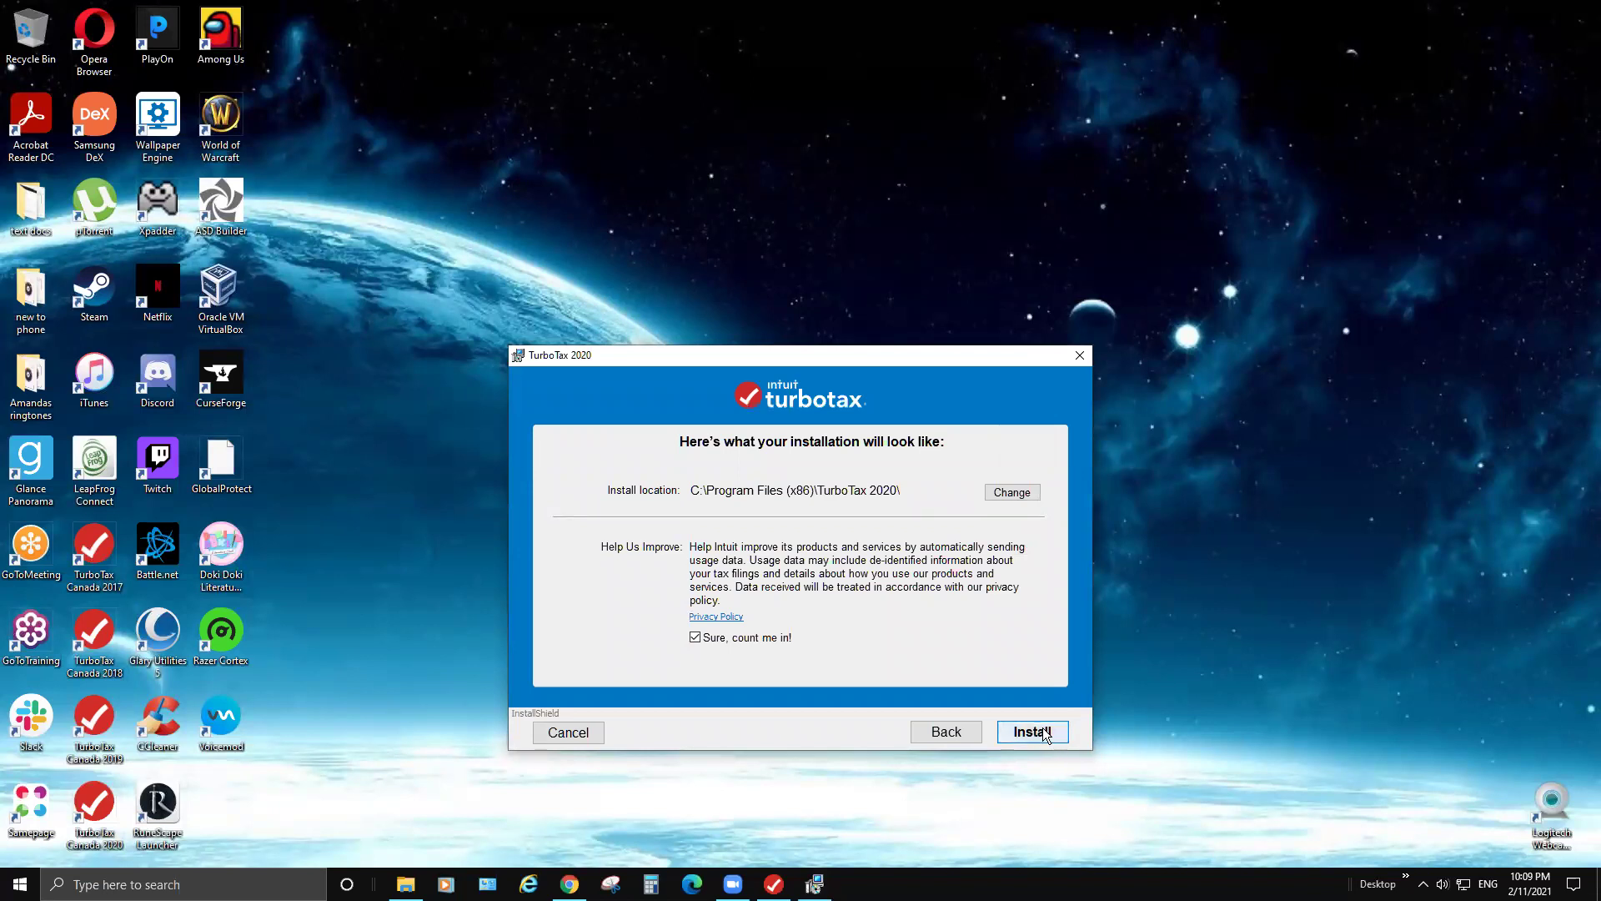
left_click(955, 734)
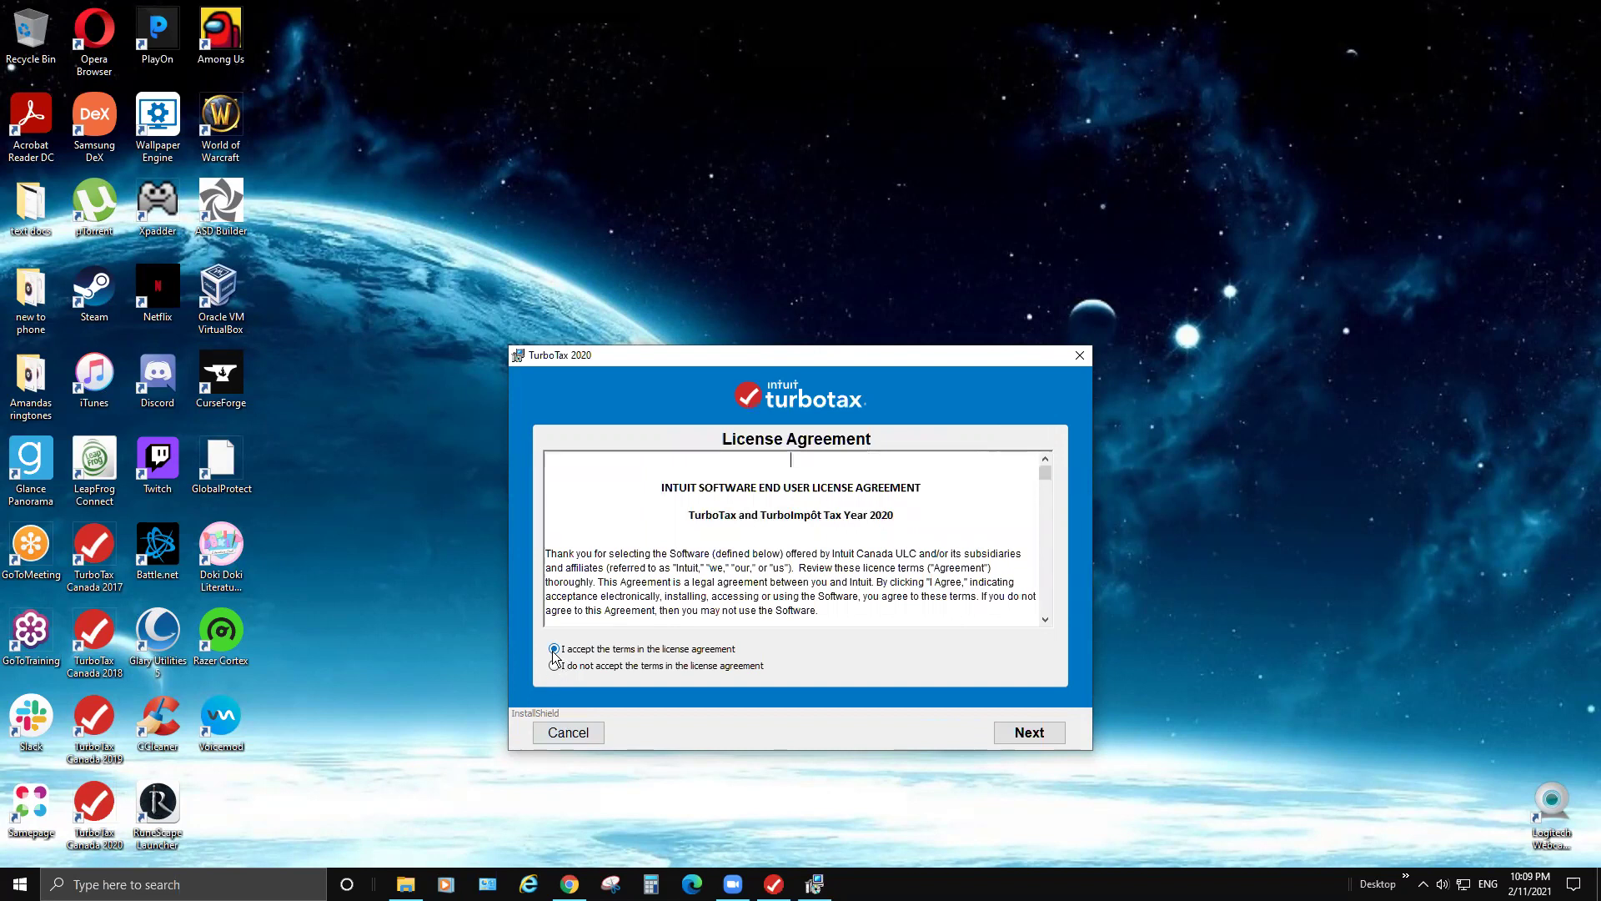
scroll(863, 546, "down", 5)
scroll(868, 542, "down", 10)
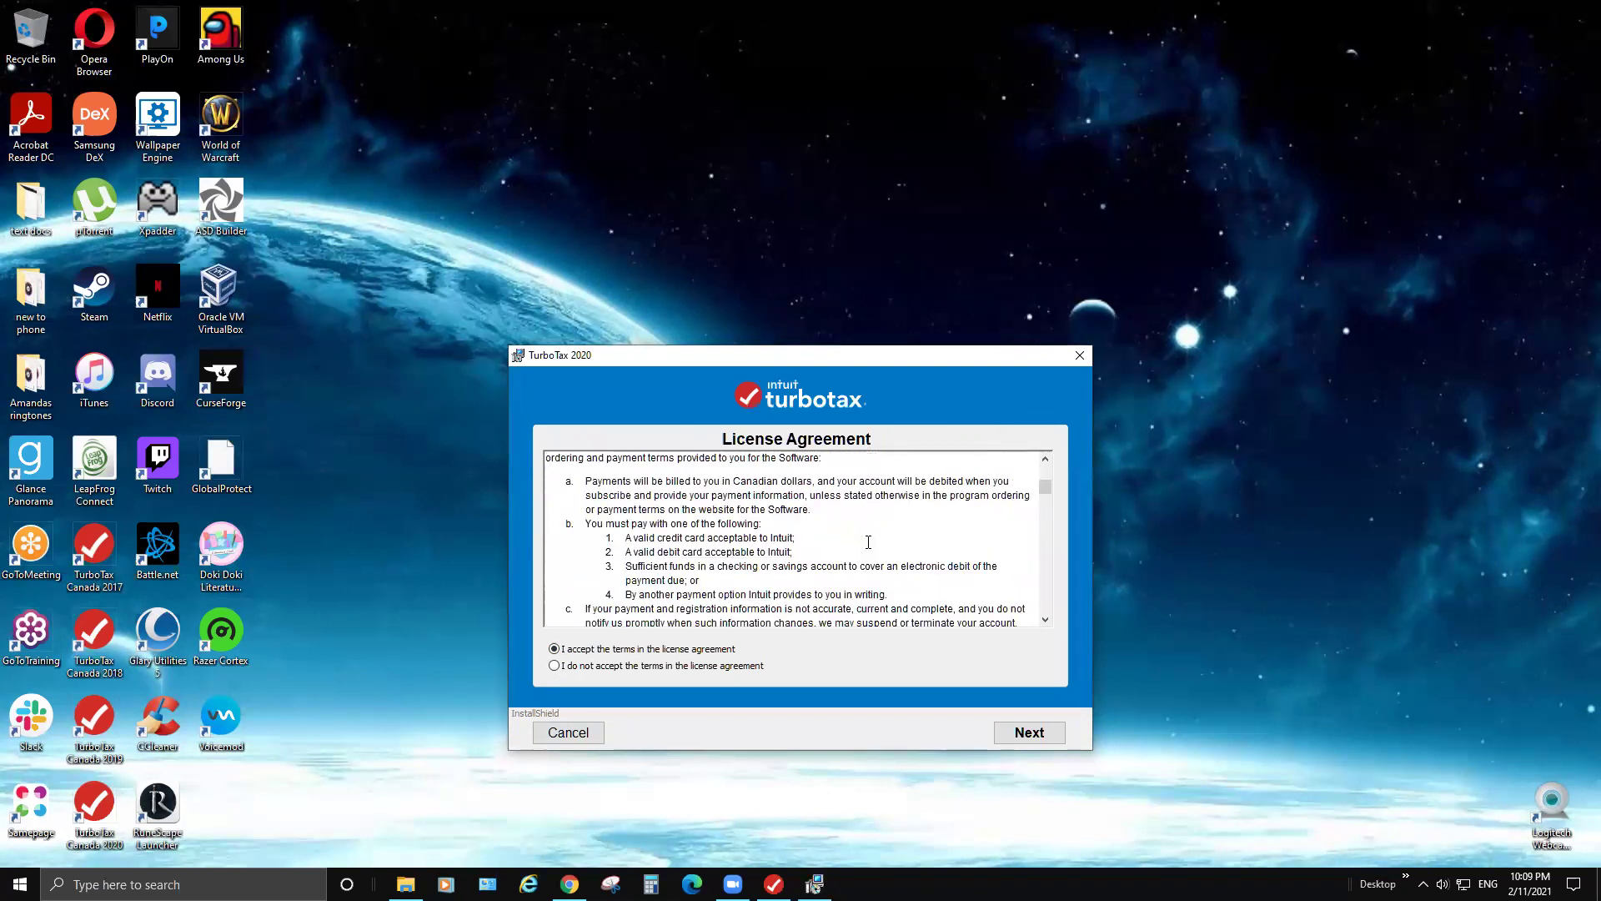
scroll(865, 547, "up", 15)
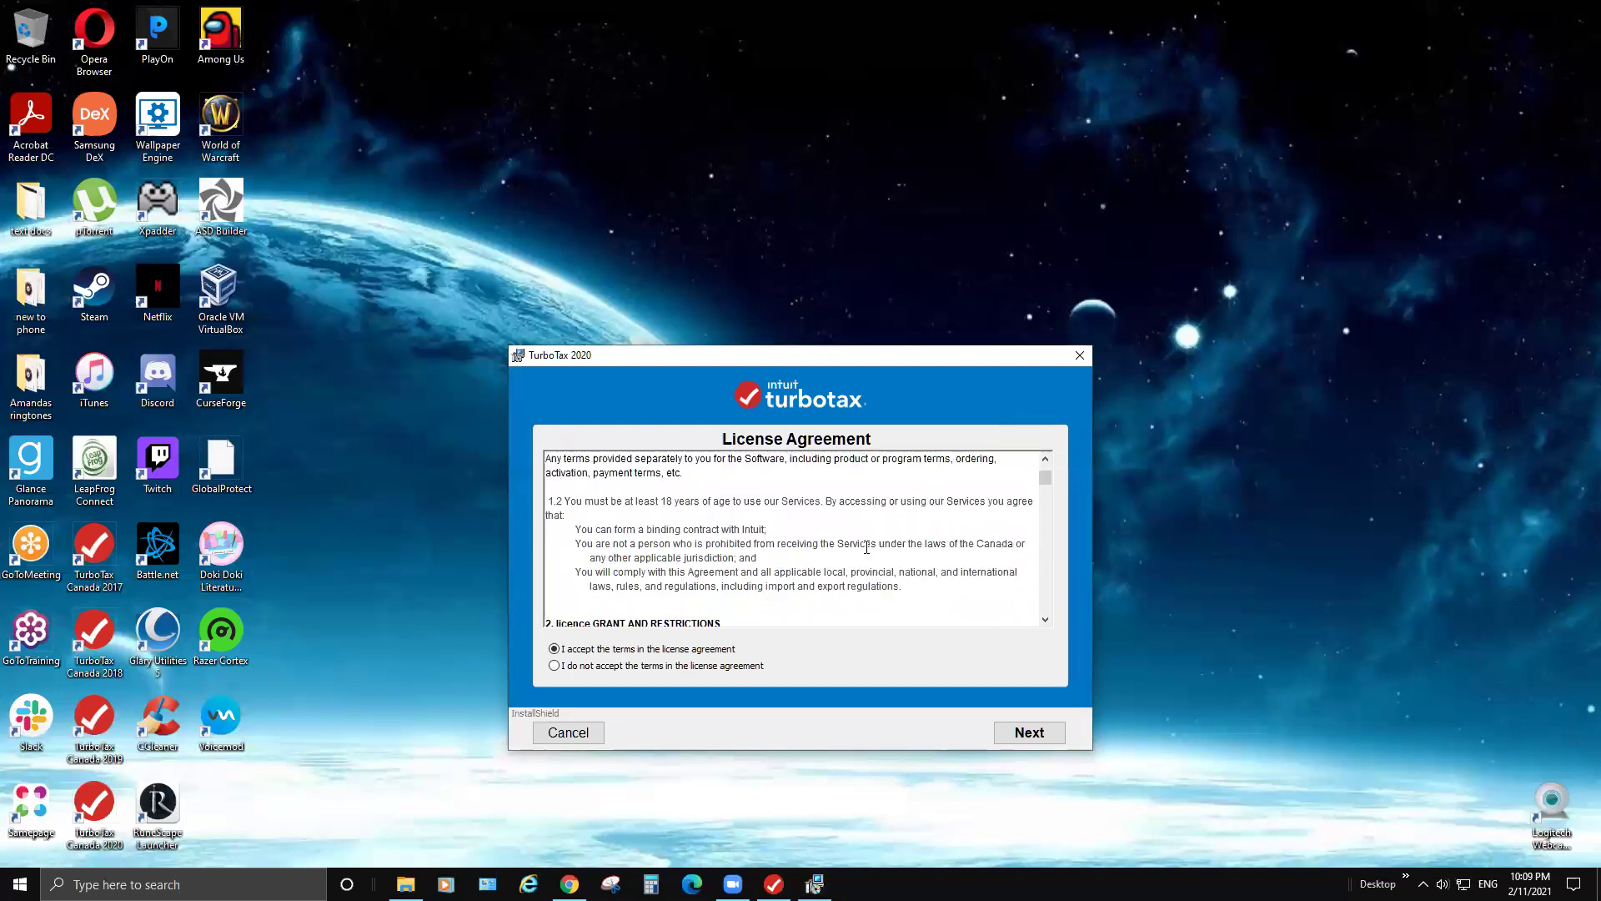
left_click(1017, 734)
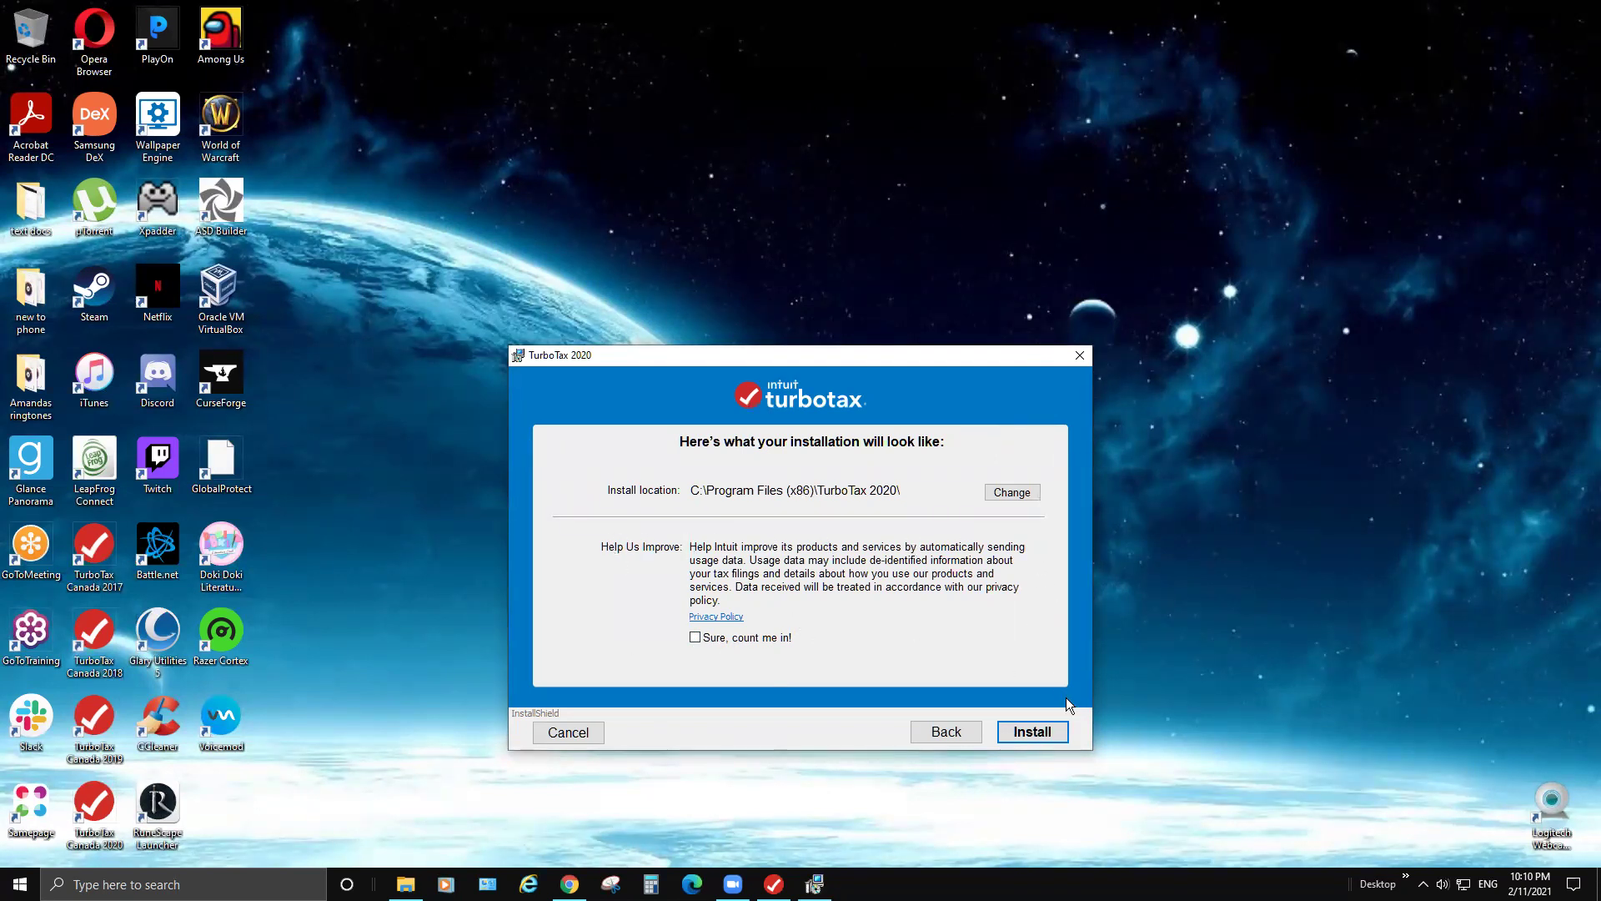
left_click(1046, 739)
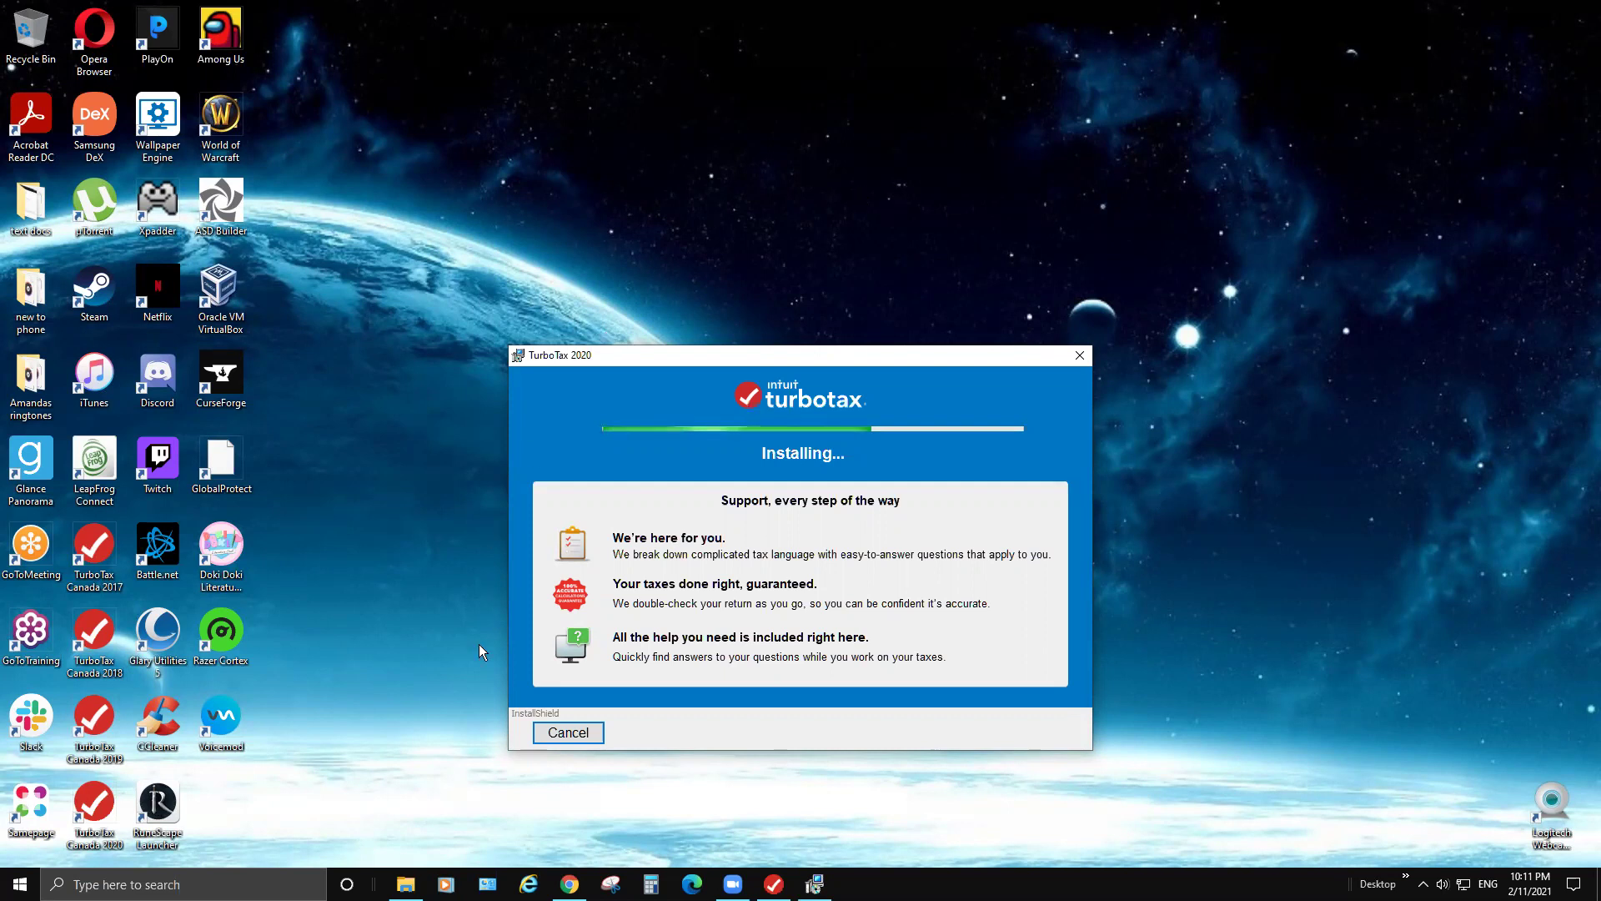
left_click(732, 884)
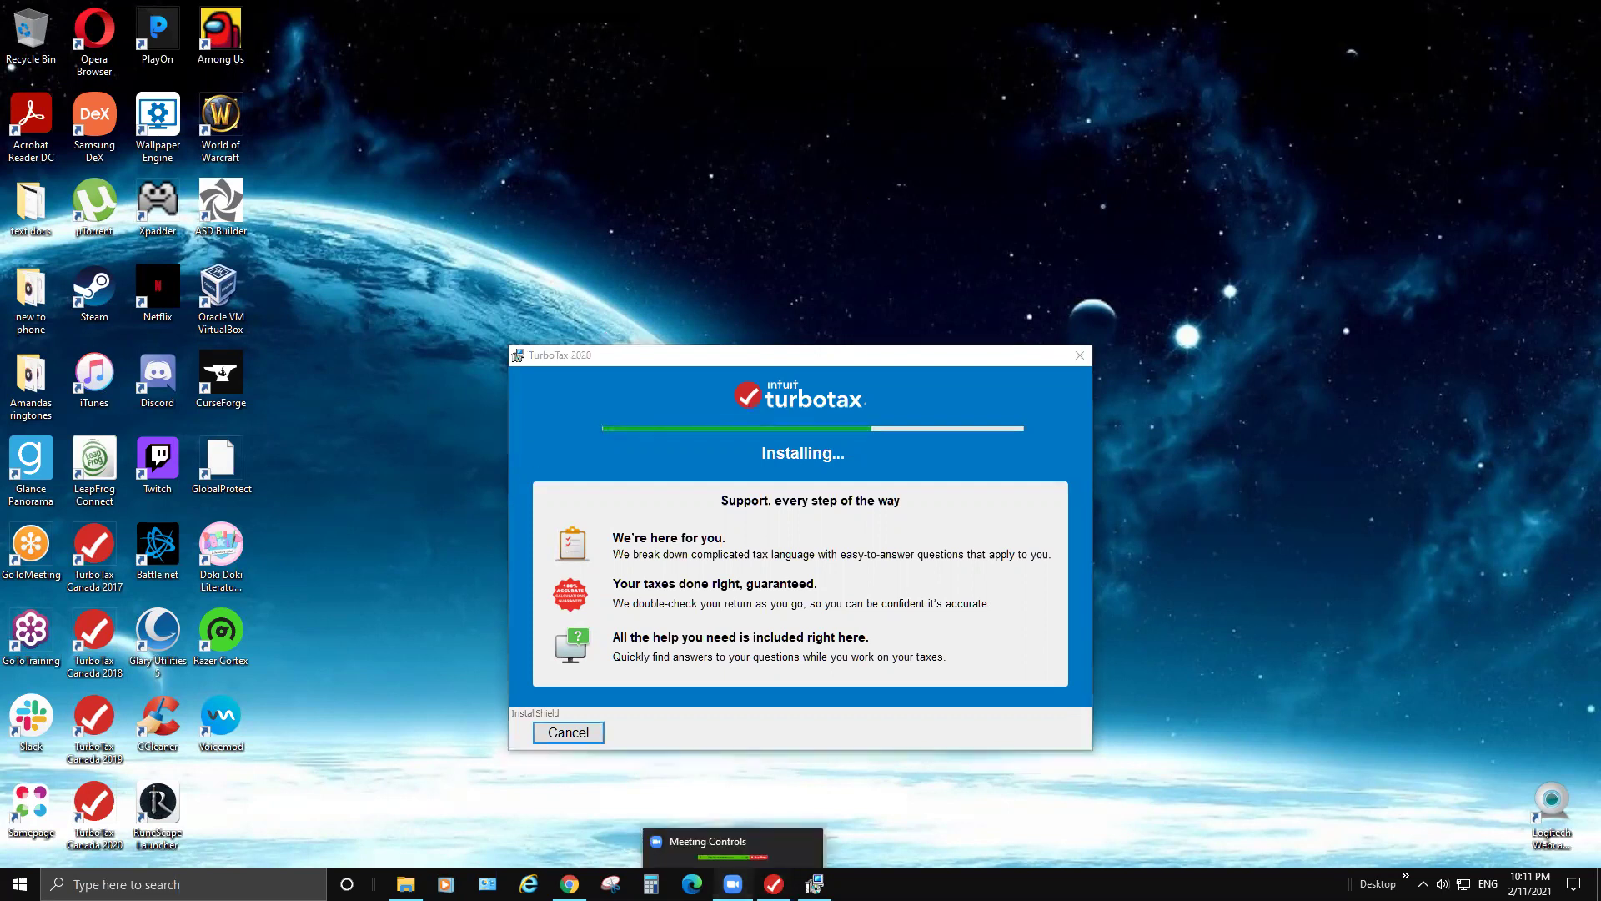
mouse_move(774, 884)
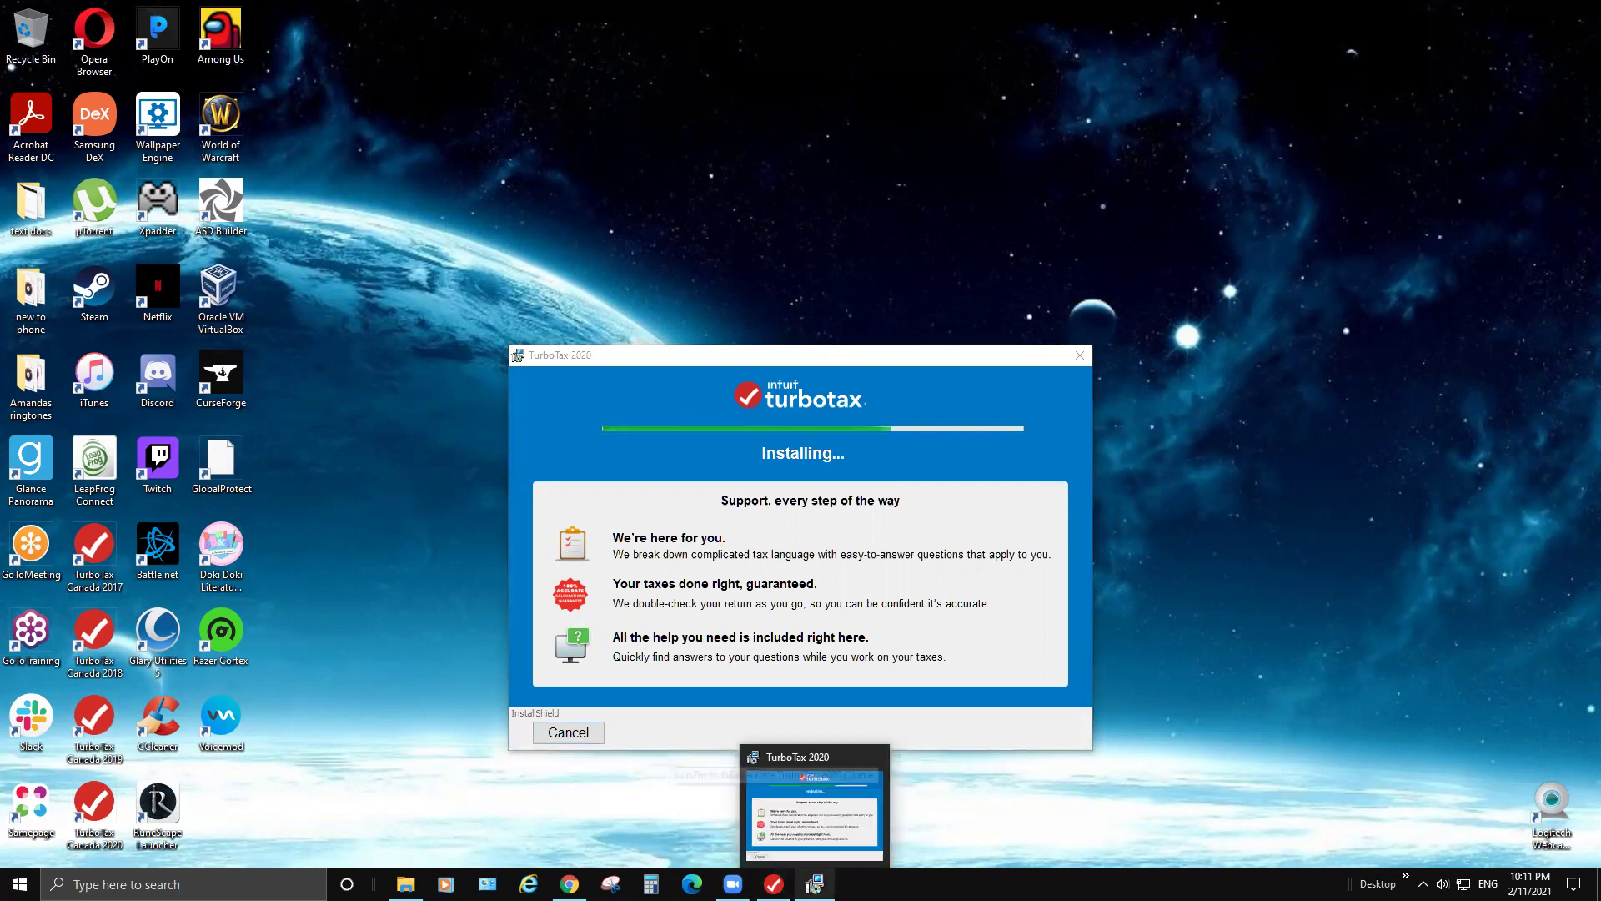
left_click(815, 884)
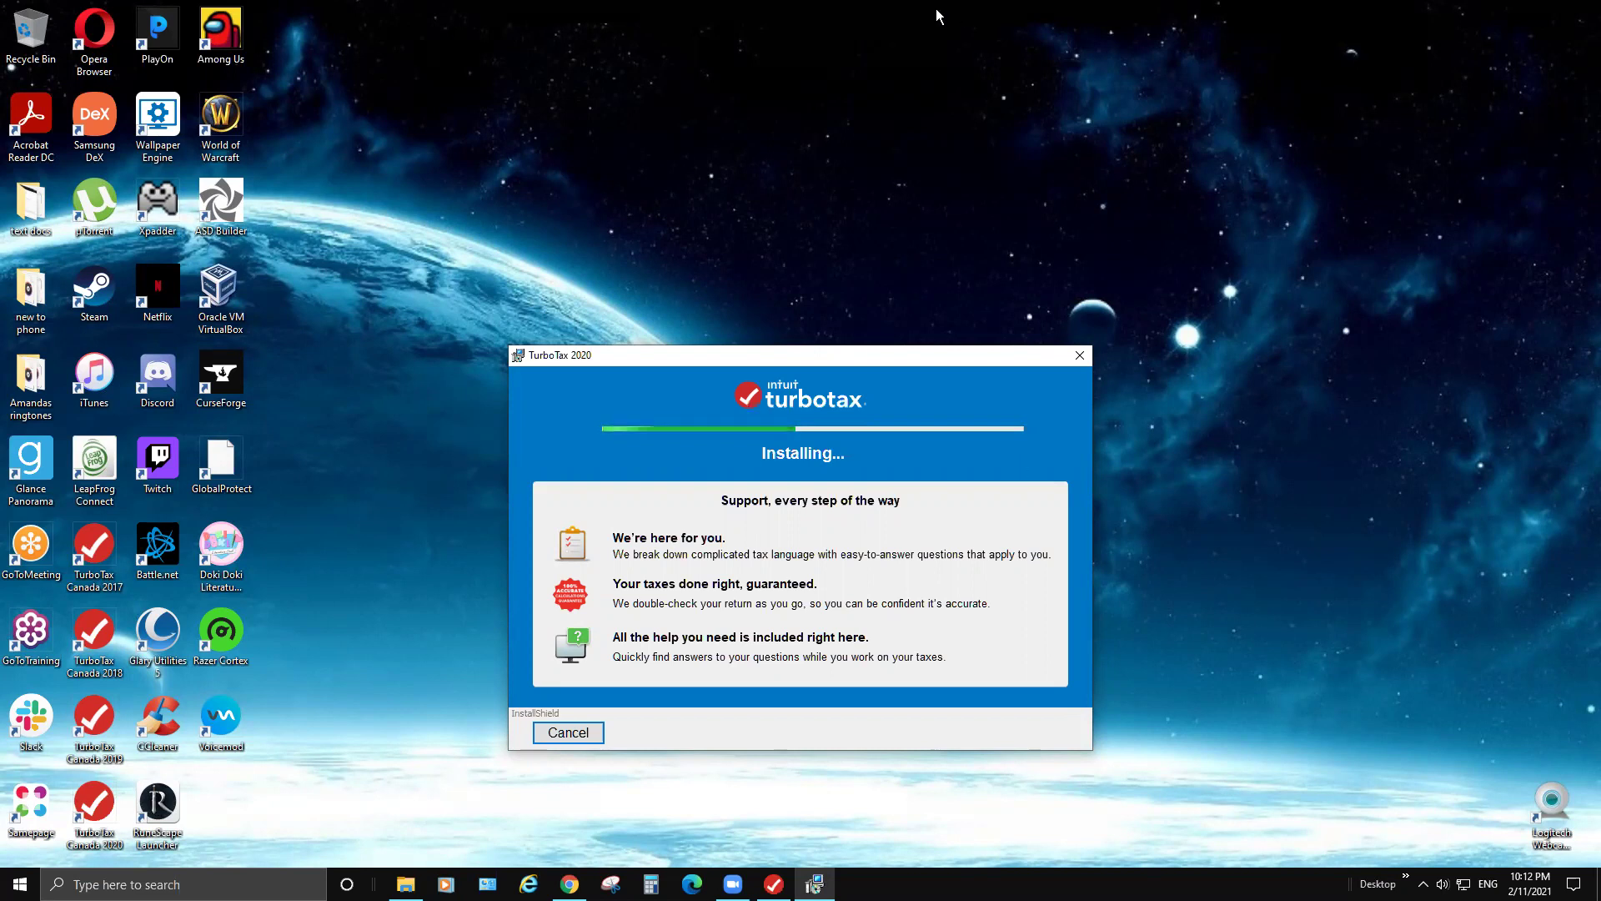
Check the download page, reposition the installer dialog, and keep the Installing progress window in front
mouse_move(692, 54)
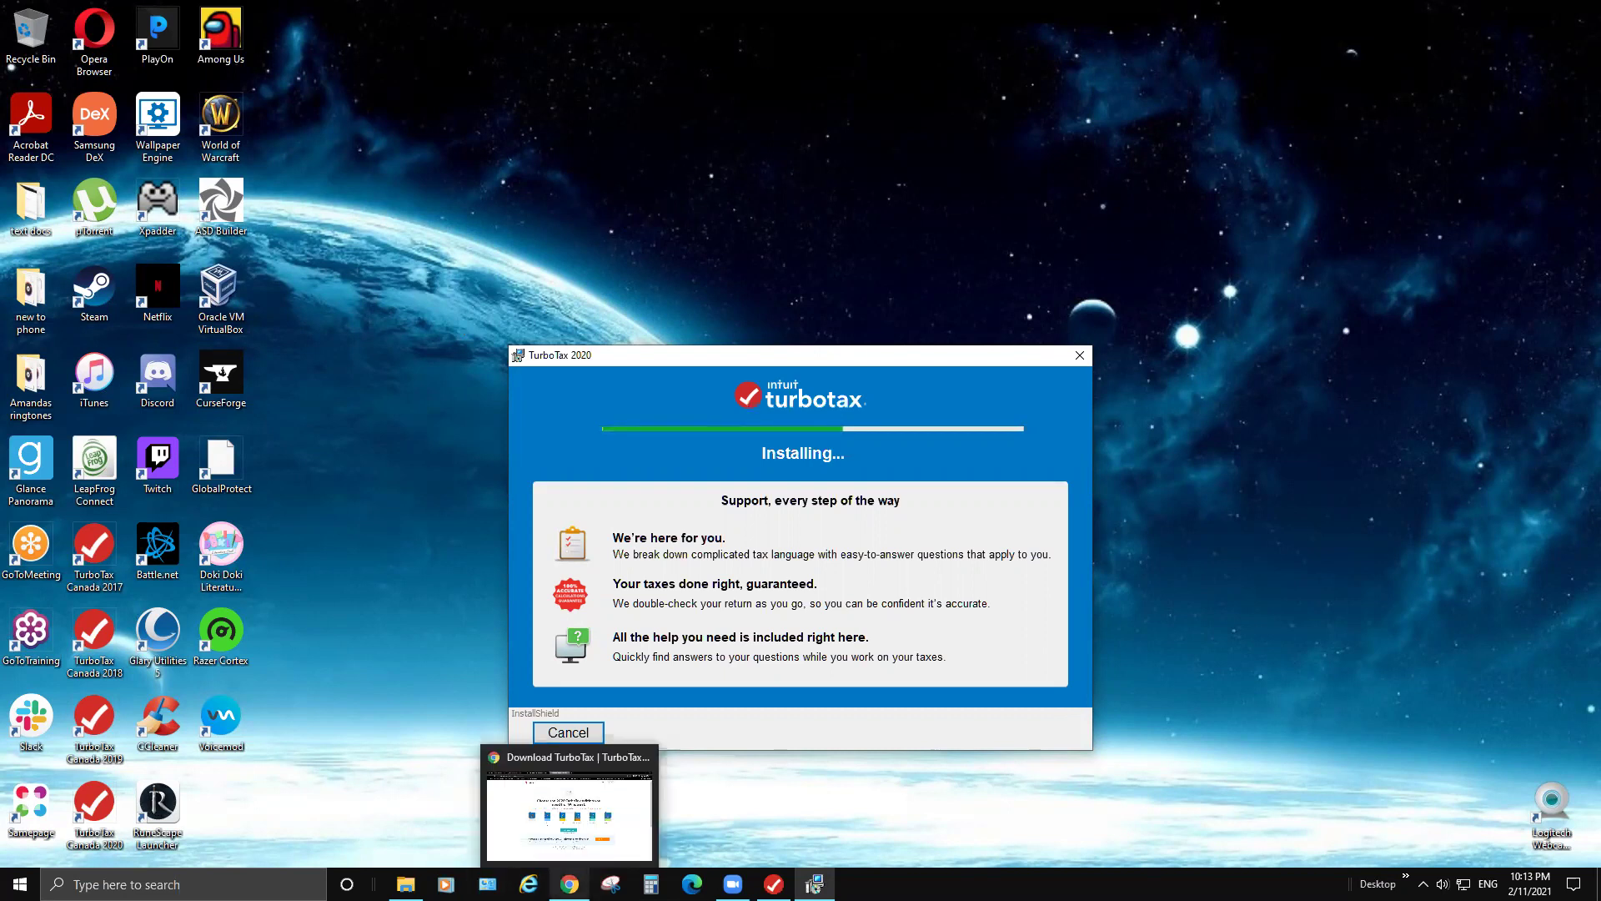
left_click(570, 884)
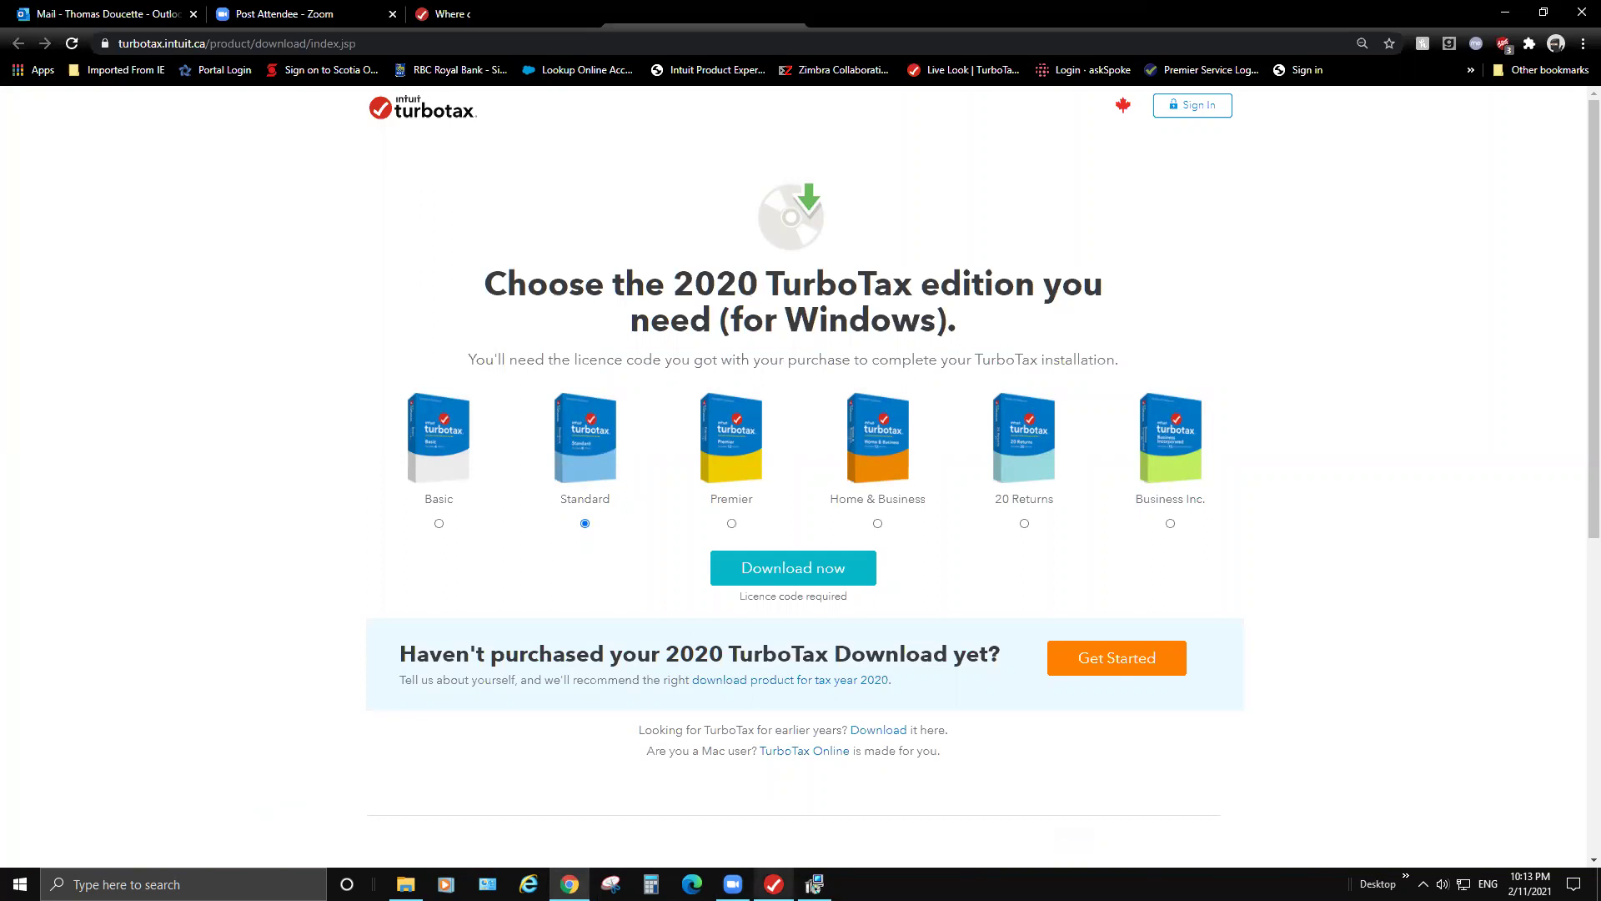
left_click(814, 886)
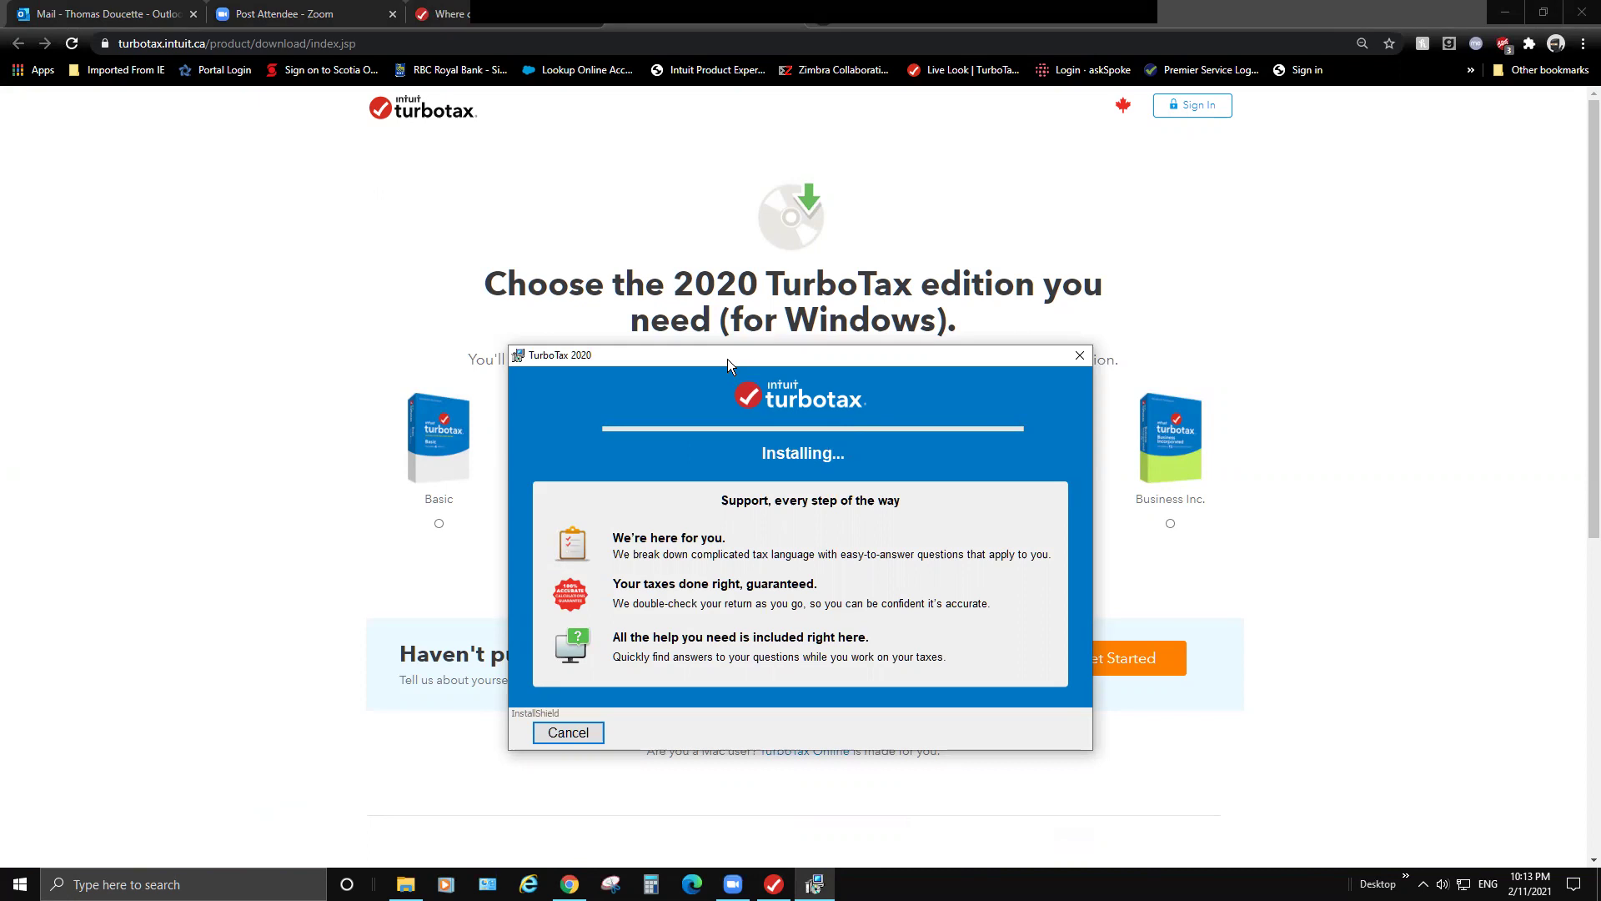
left_click_drag(727, 359, 741, 300)
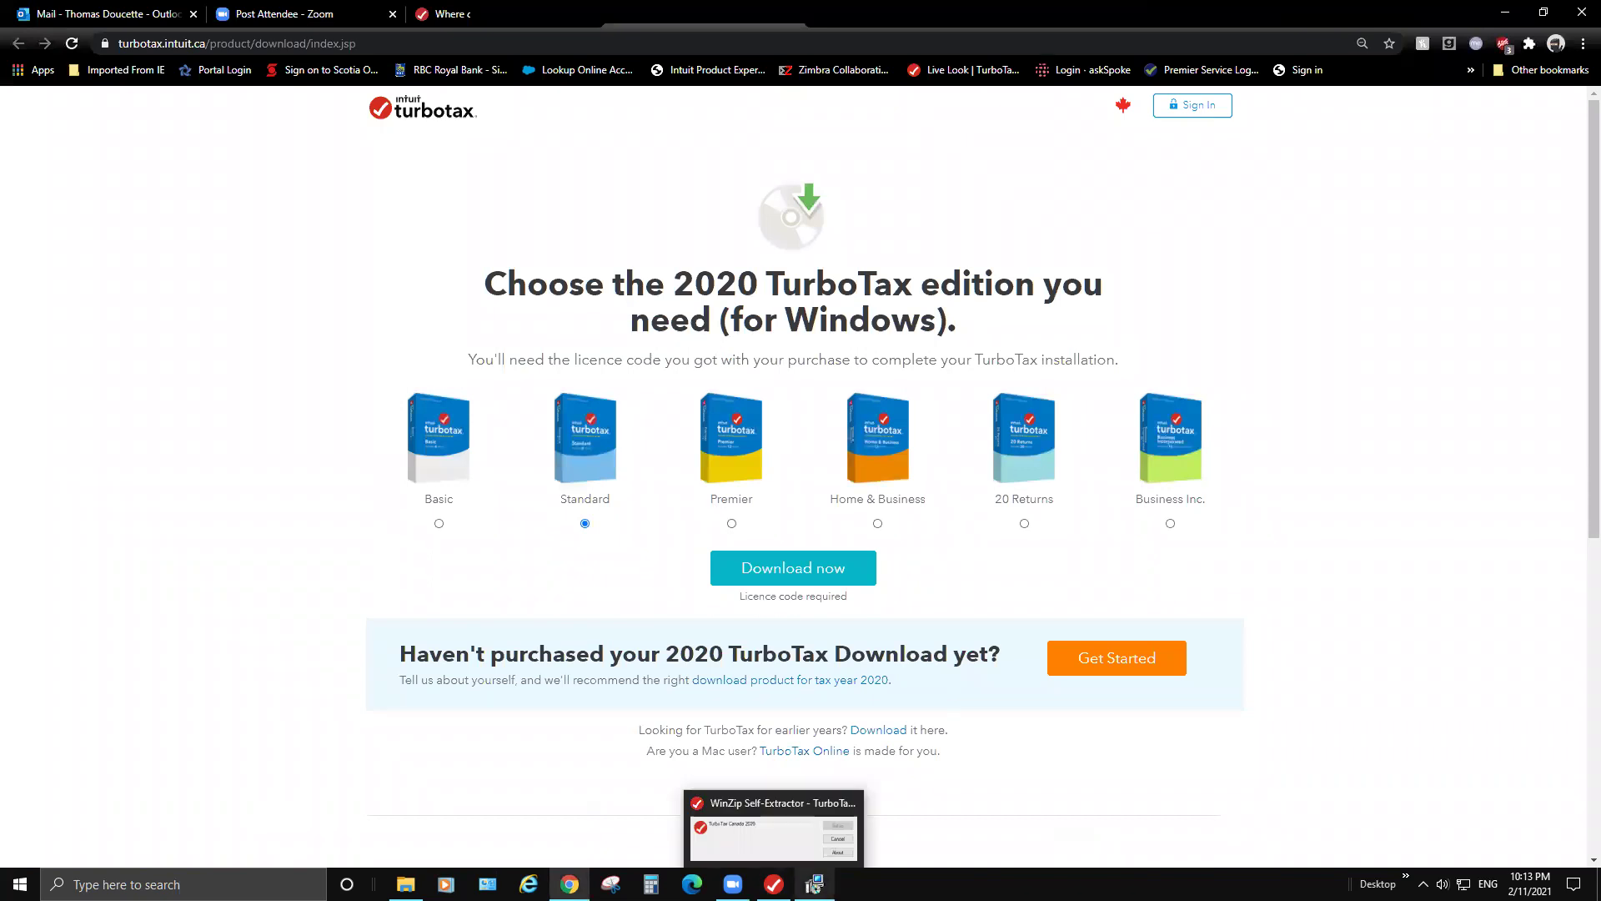
left_click(808, 807)
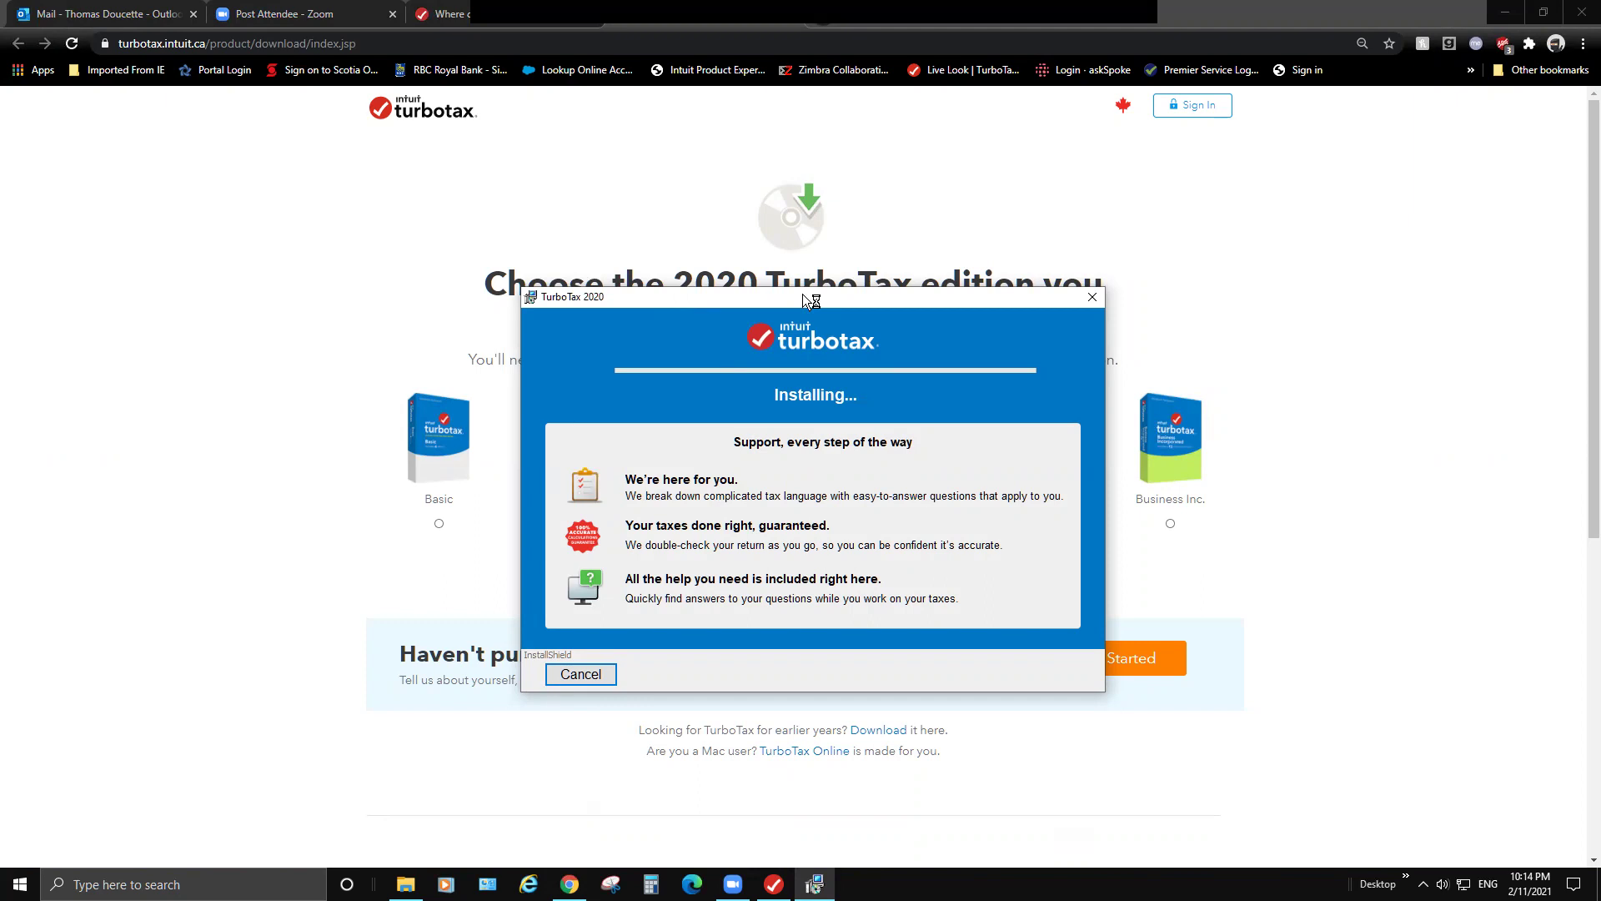
Open OS (C:) > Program Files (x86) > TurboTax 2020 > Utils in Explorer, then minimize it
mouse_move(405, 884)
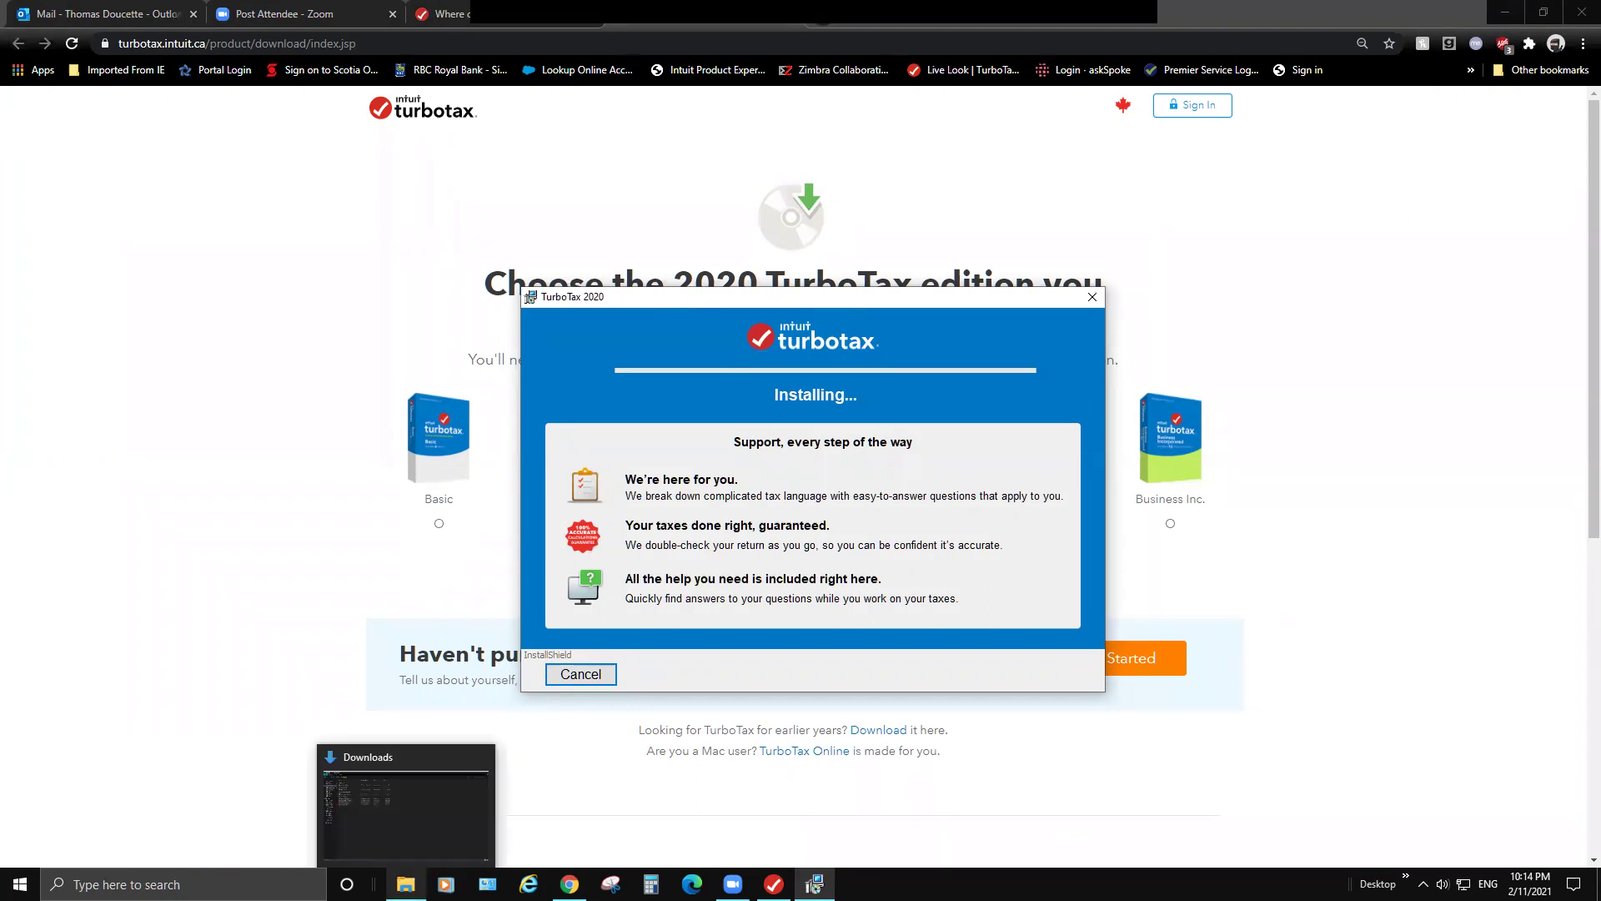
left_click(420, 842)
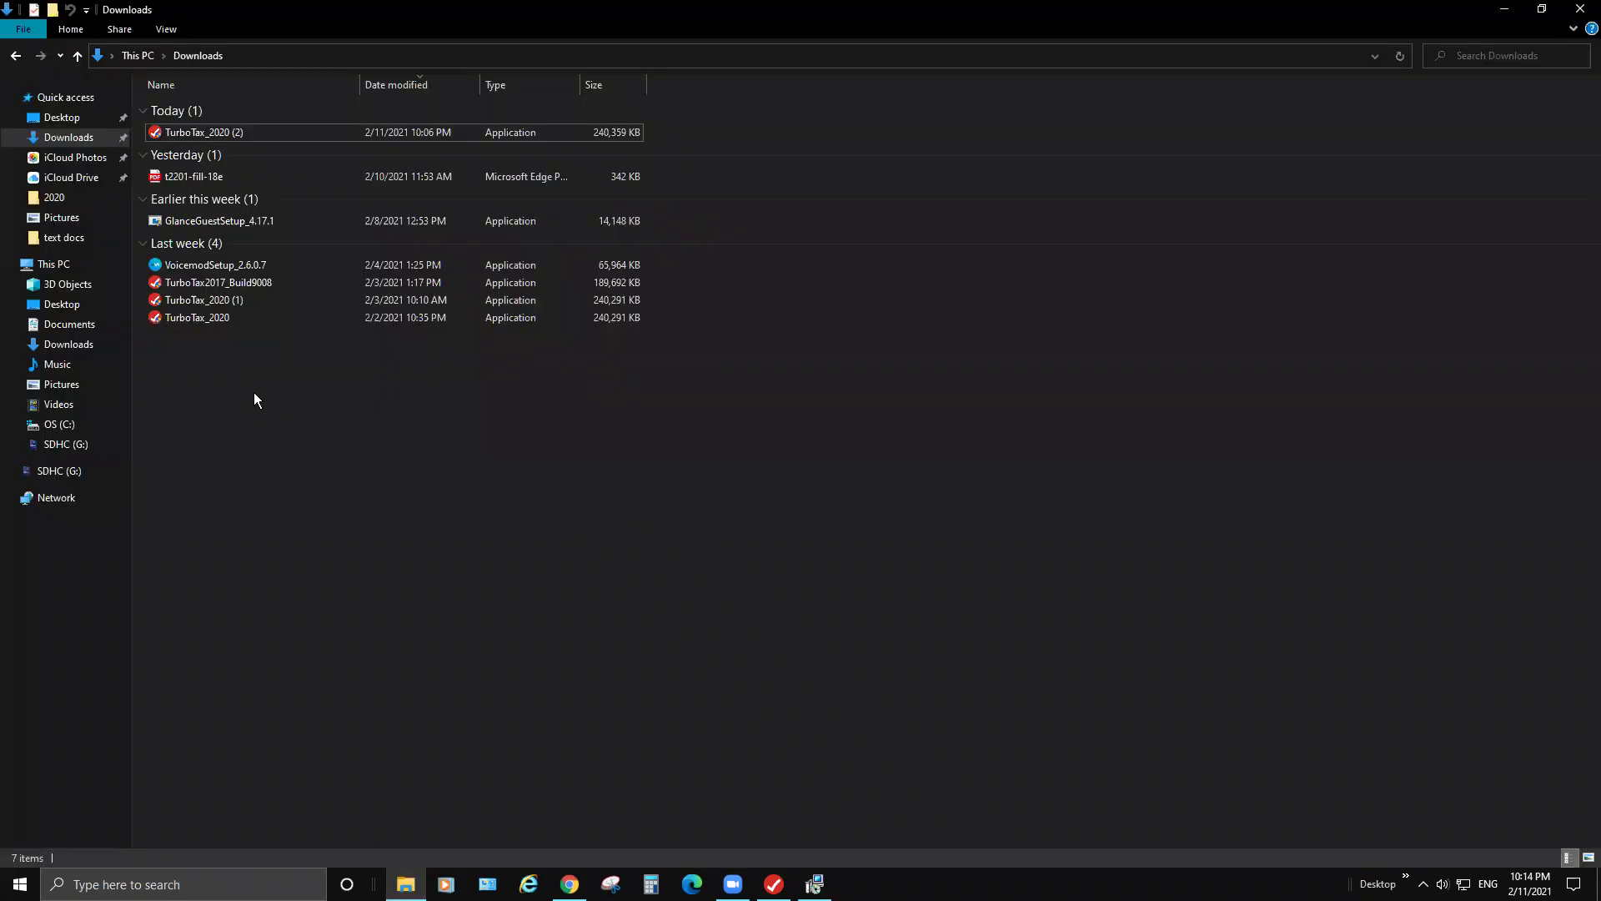
left_click(52, 427)
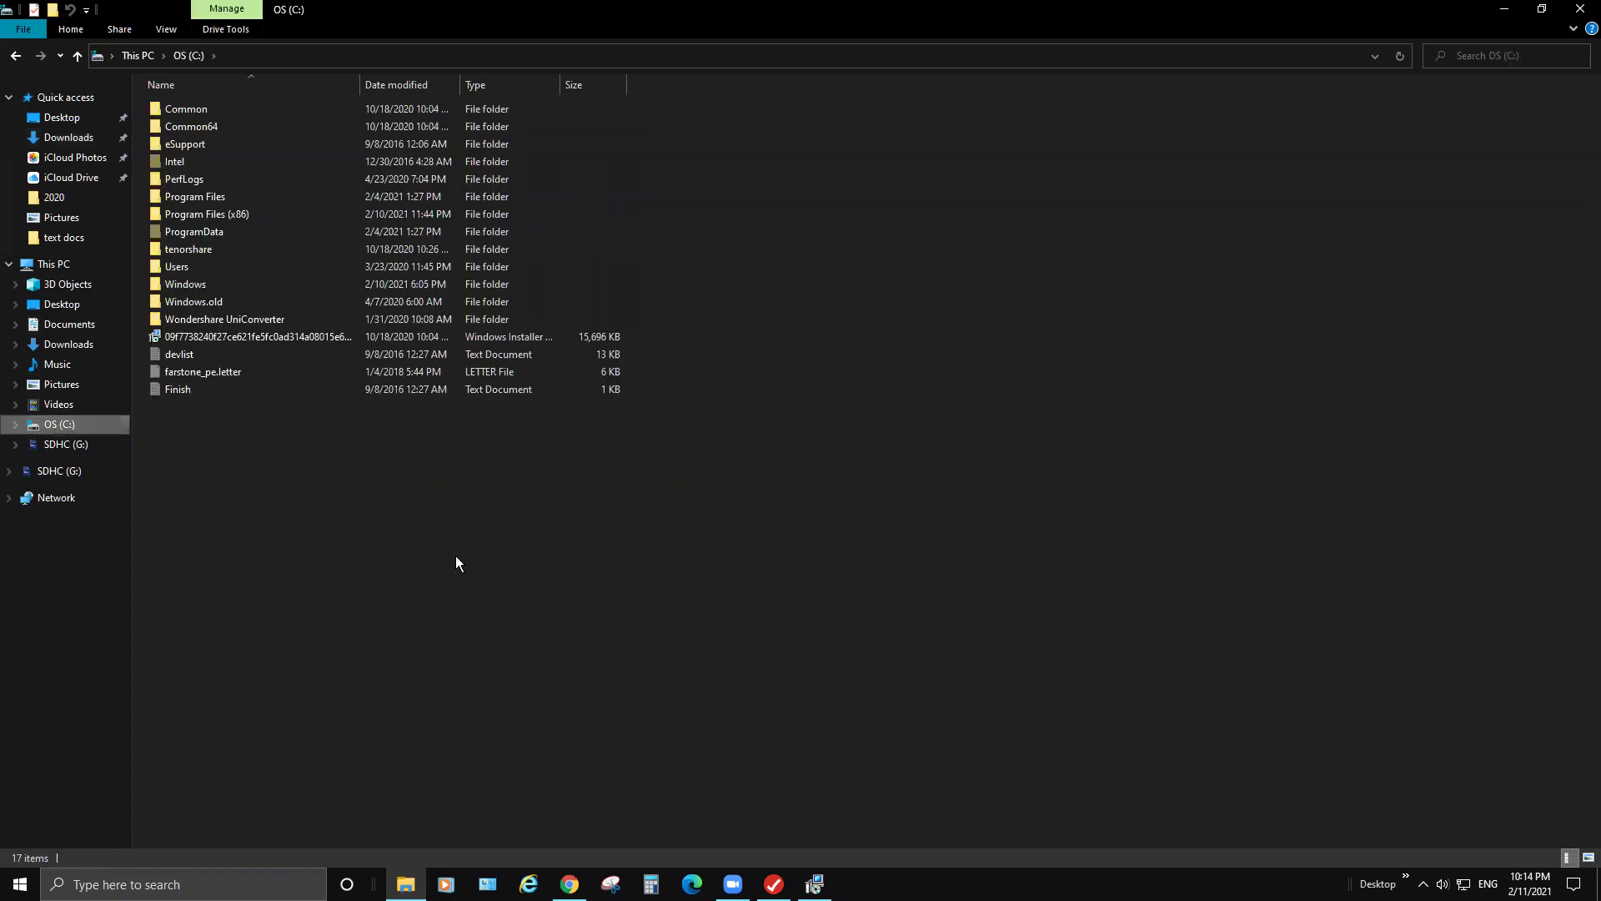
left_click(205, 215)
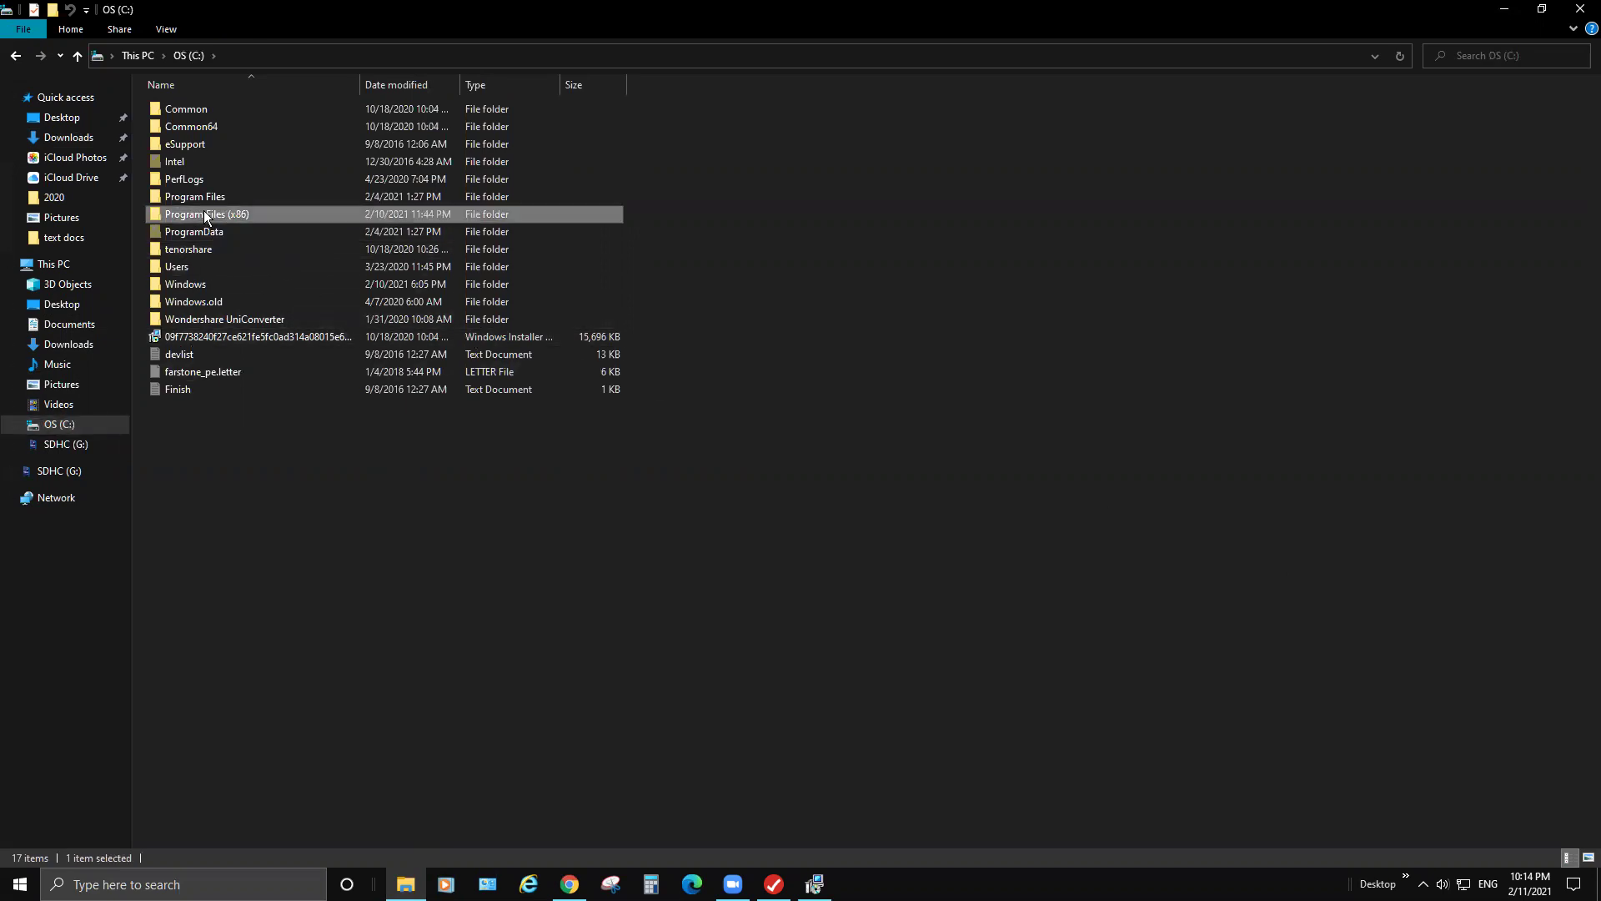
double_click(204, 211)
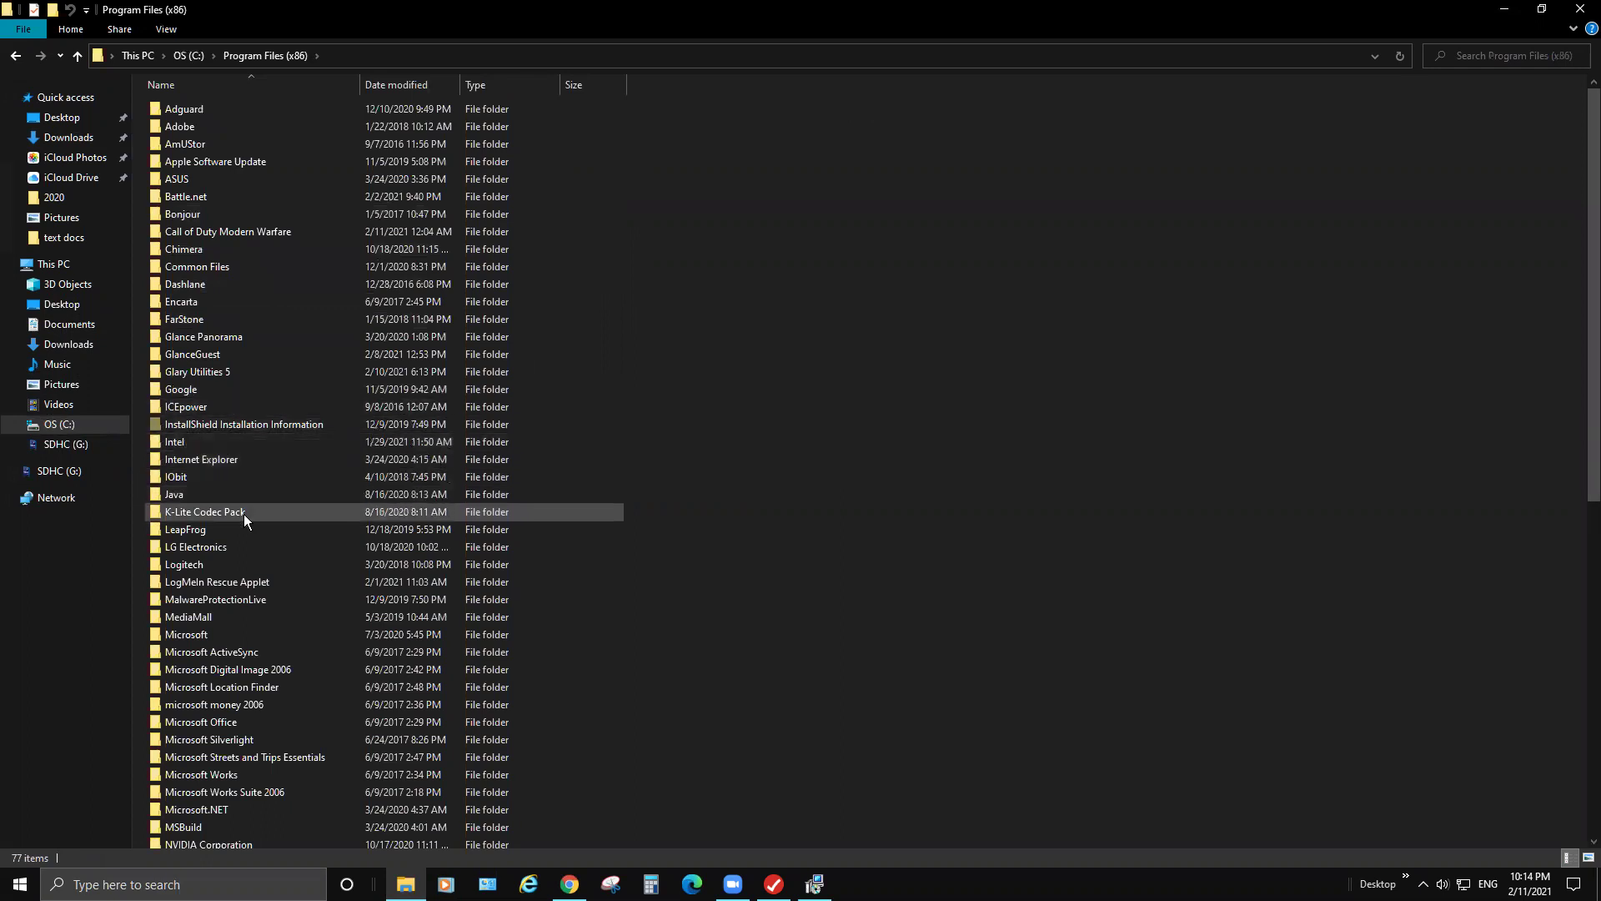
scroll(236, 626, "down", 9)
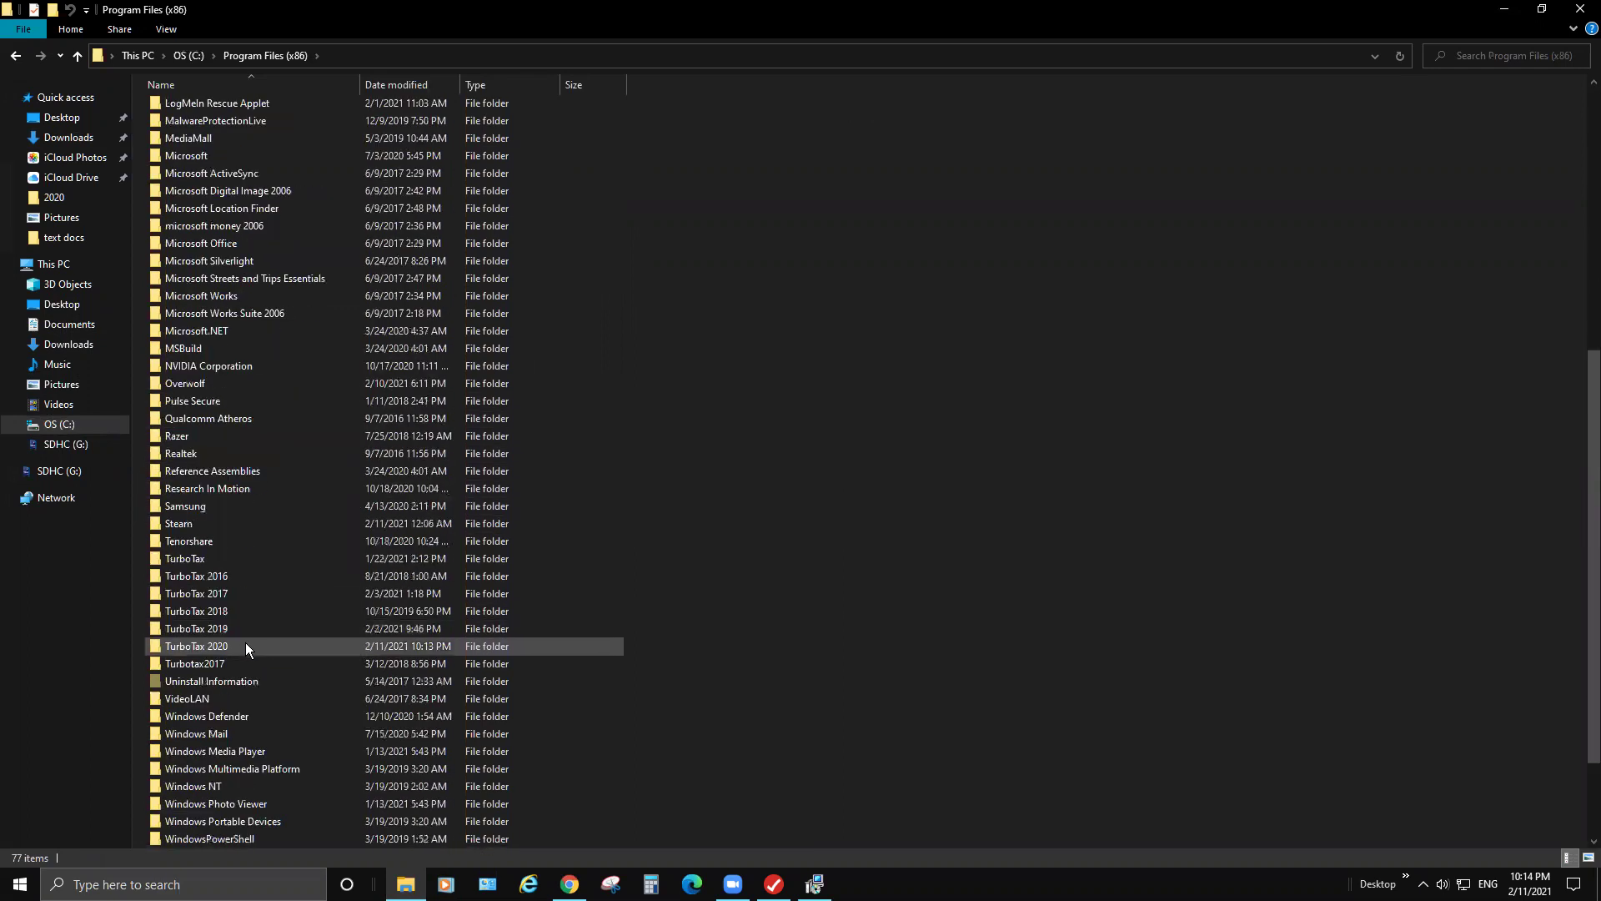
double_click(185, 646)
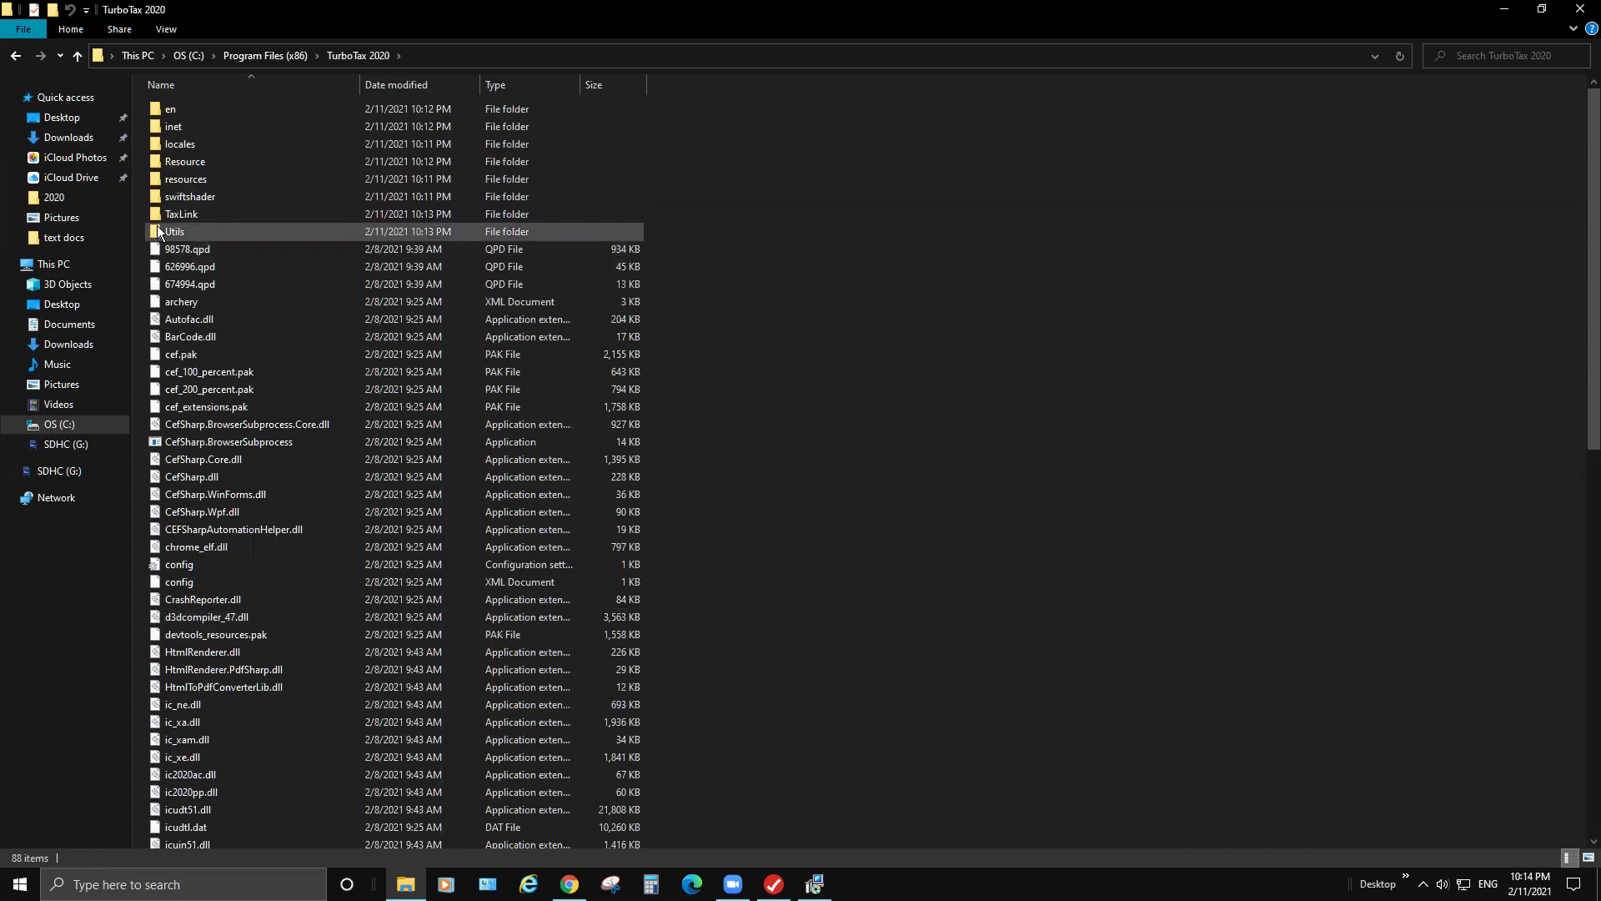
double_click(158, 227)
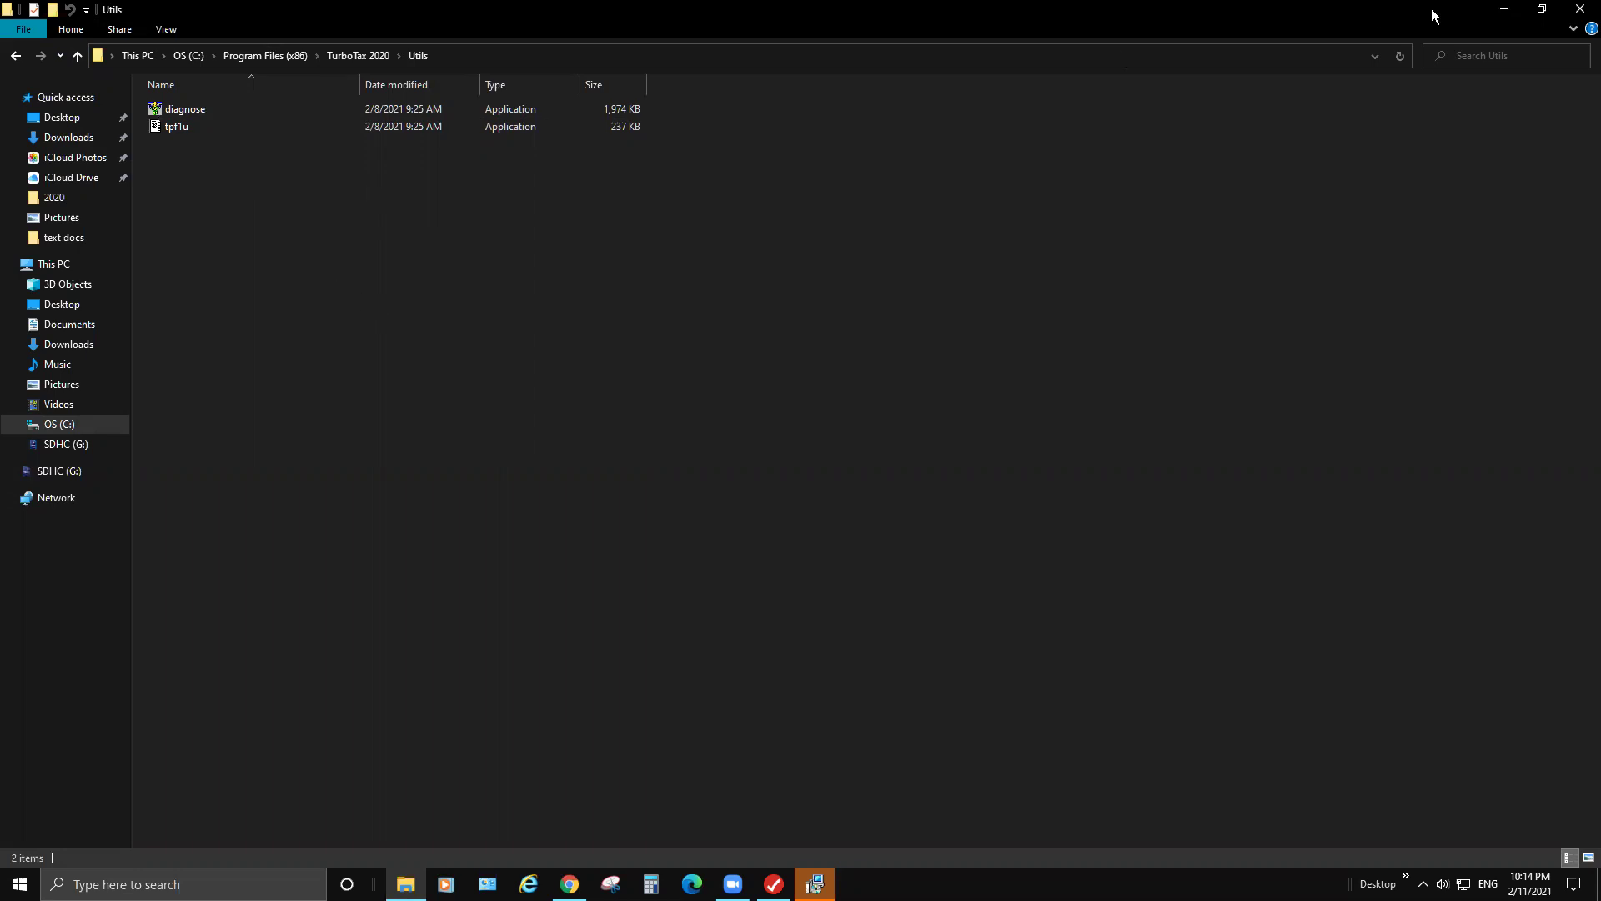
left_click(1505, 9)
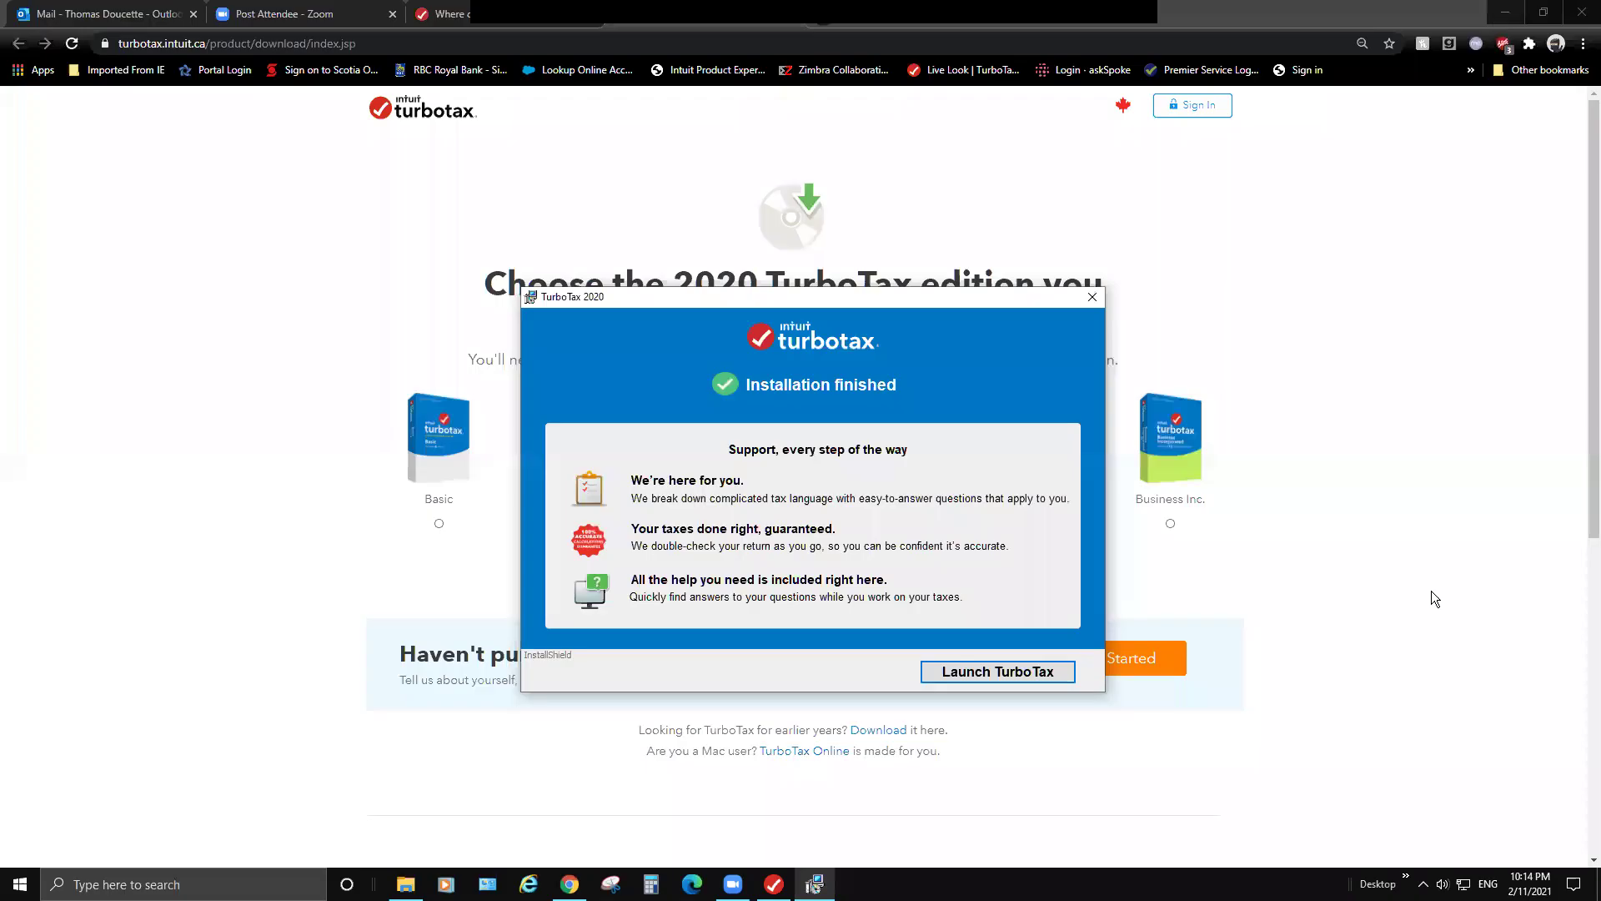
Minimize Chrome and launch GlobalProtect from its desktop icon
left_click(1424, 884)
left_click(1424, 884)
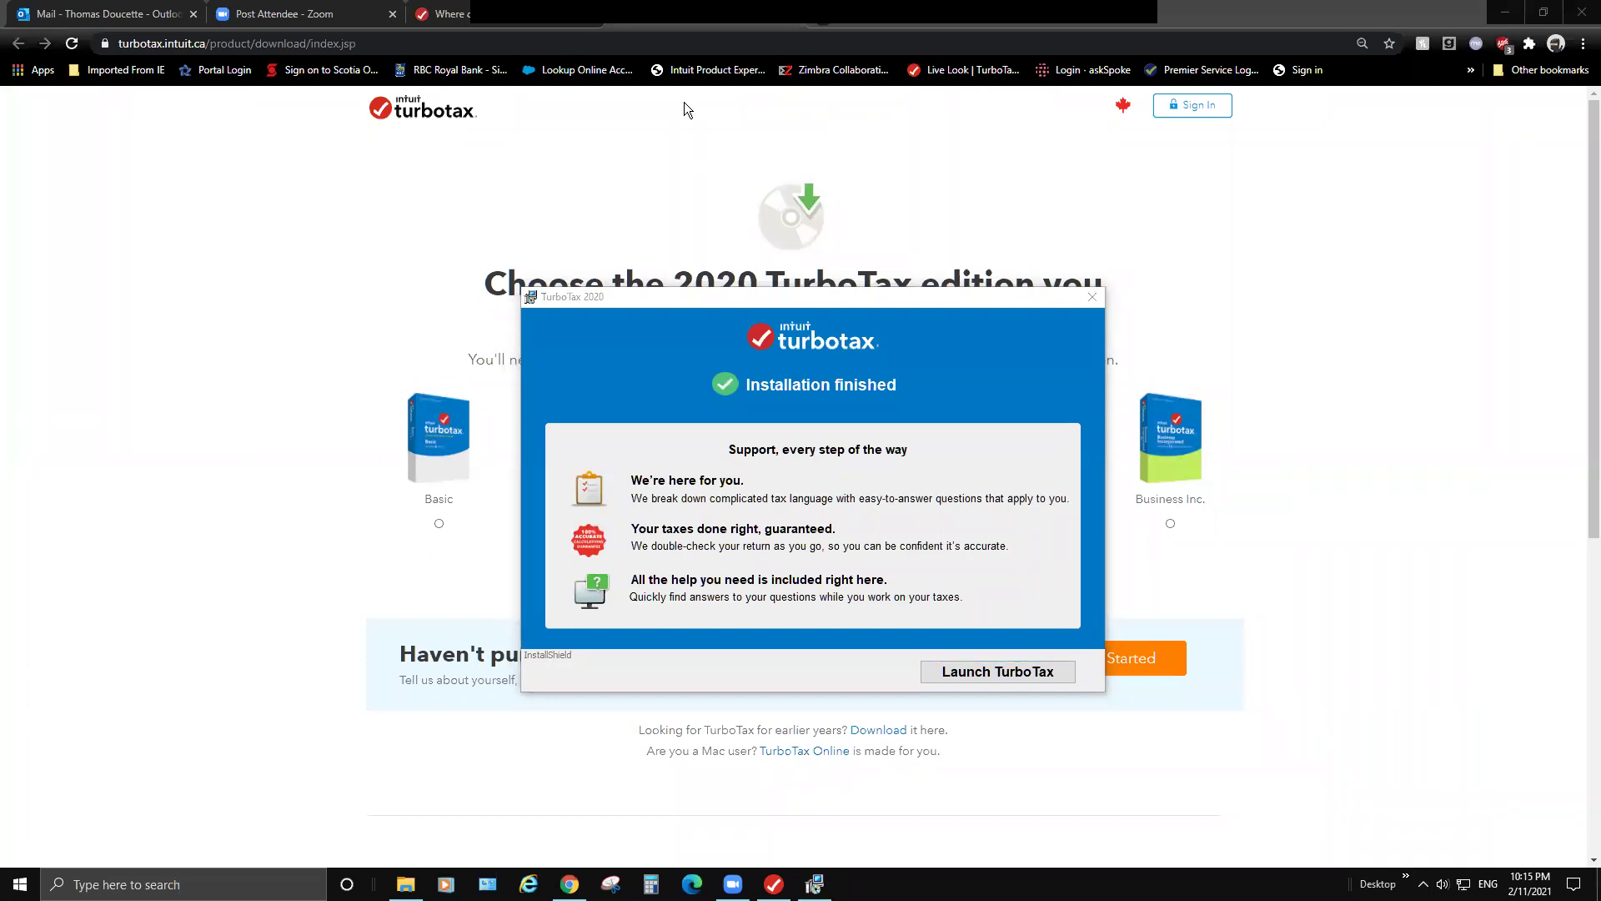
left_click(1505, 10)
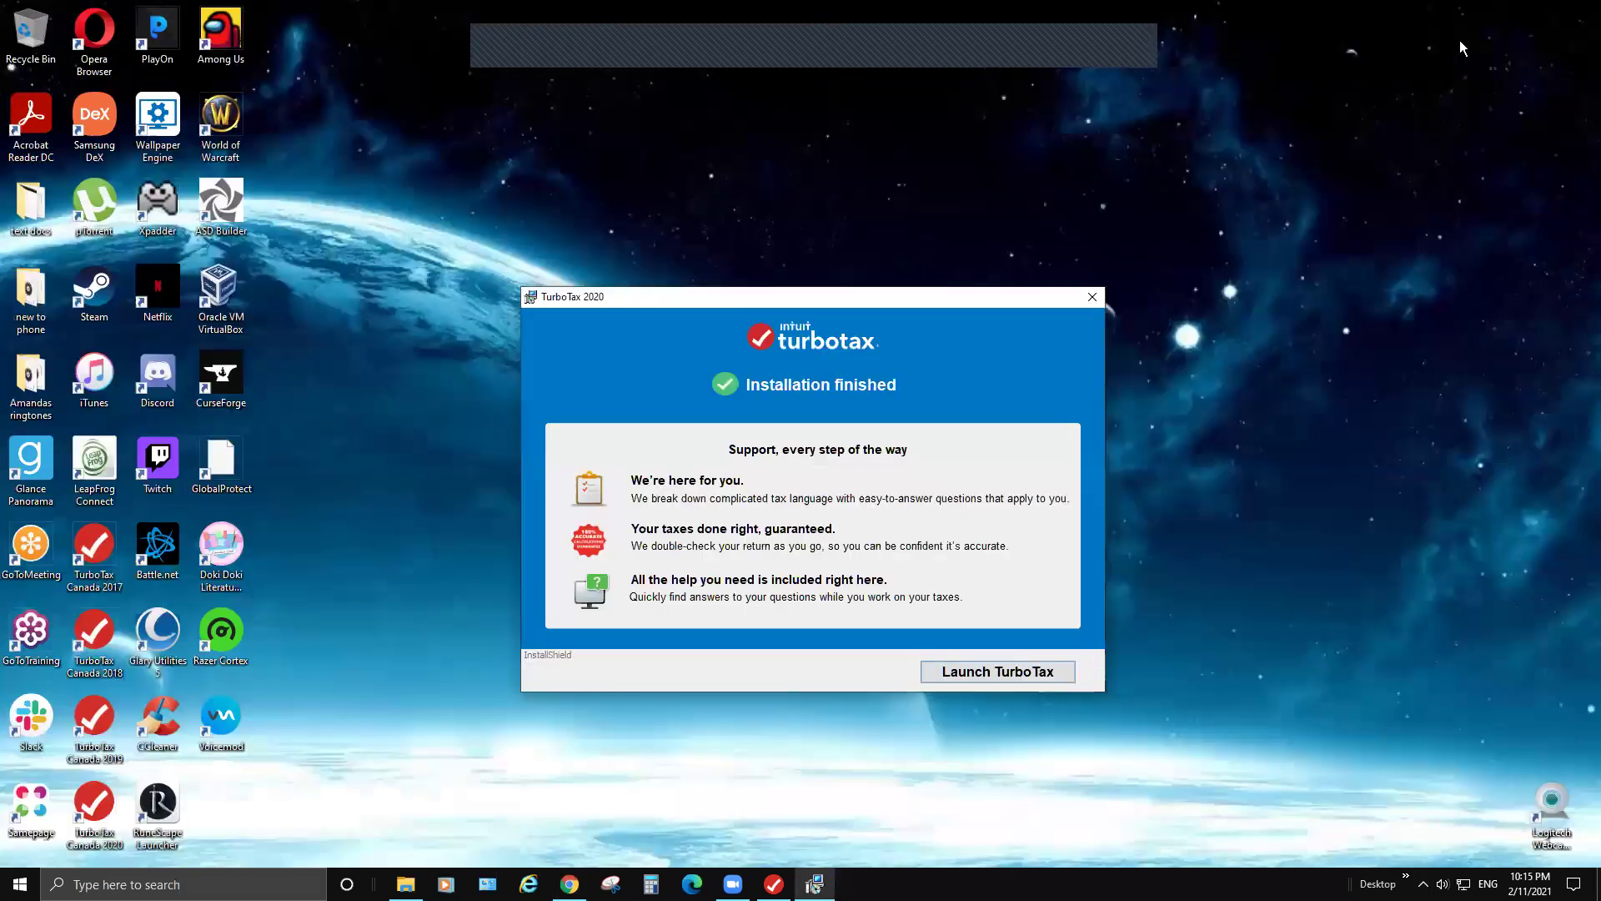
double_click(232, 465)
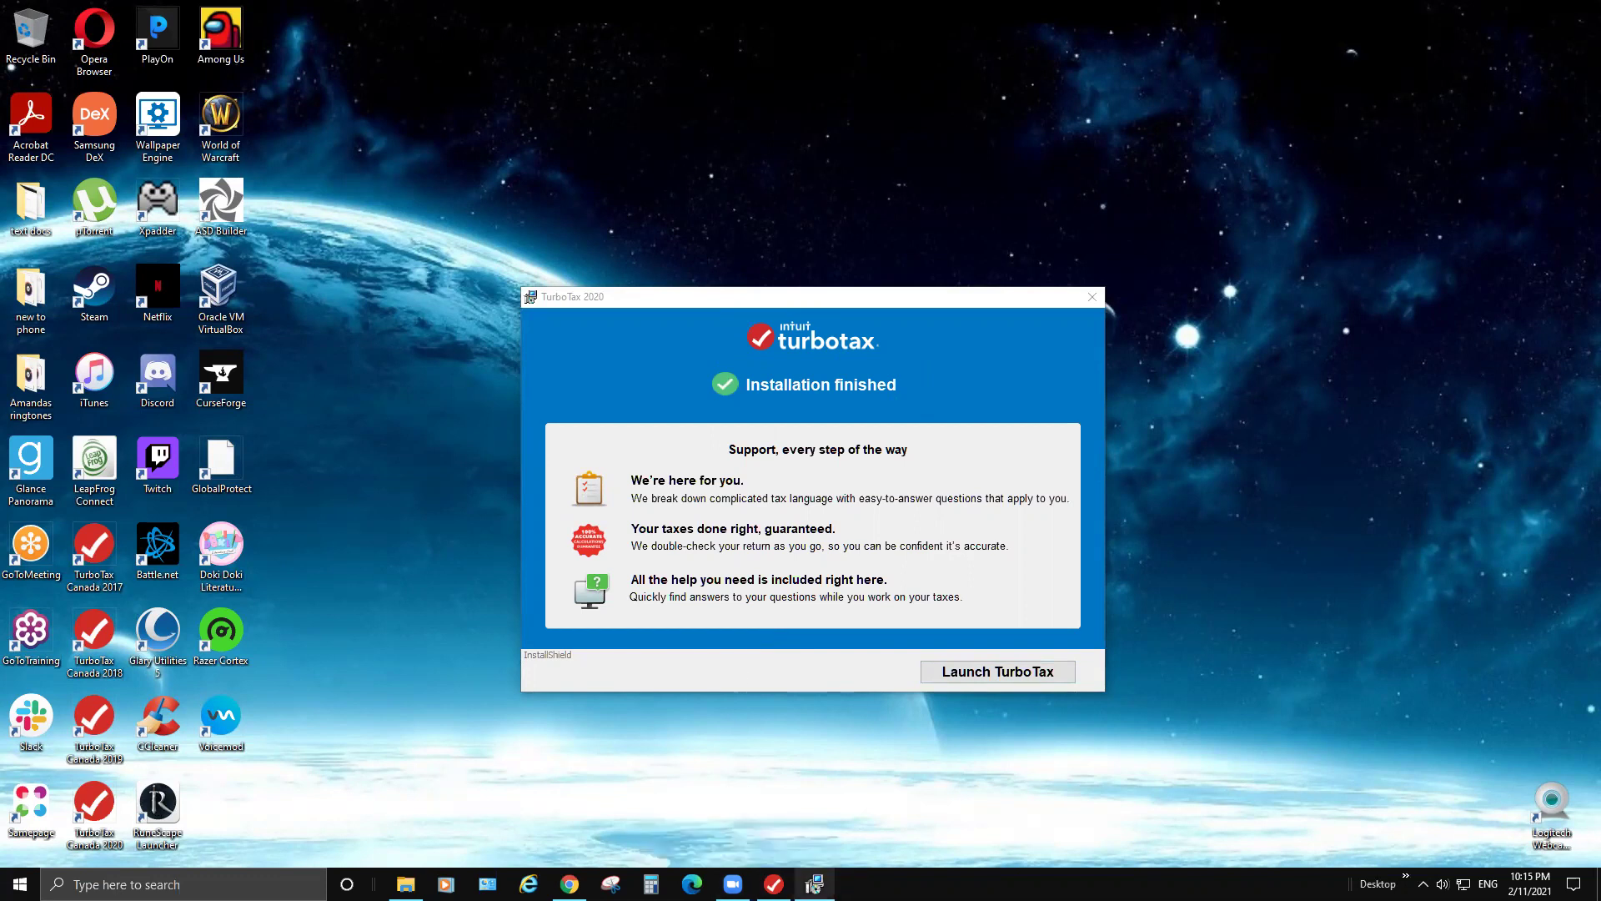
Bring the finished installer forward, then briefly restore and minimize the Utils folder window
left_click(813, 884)
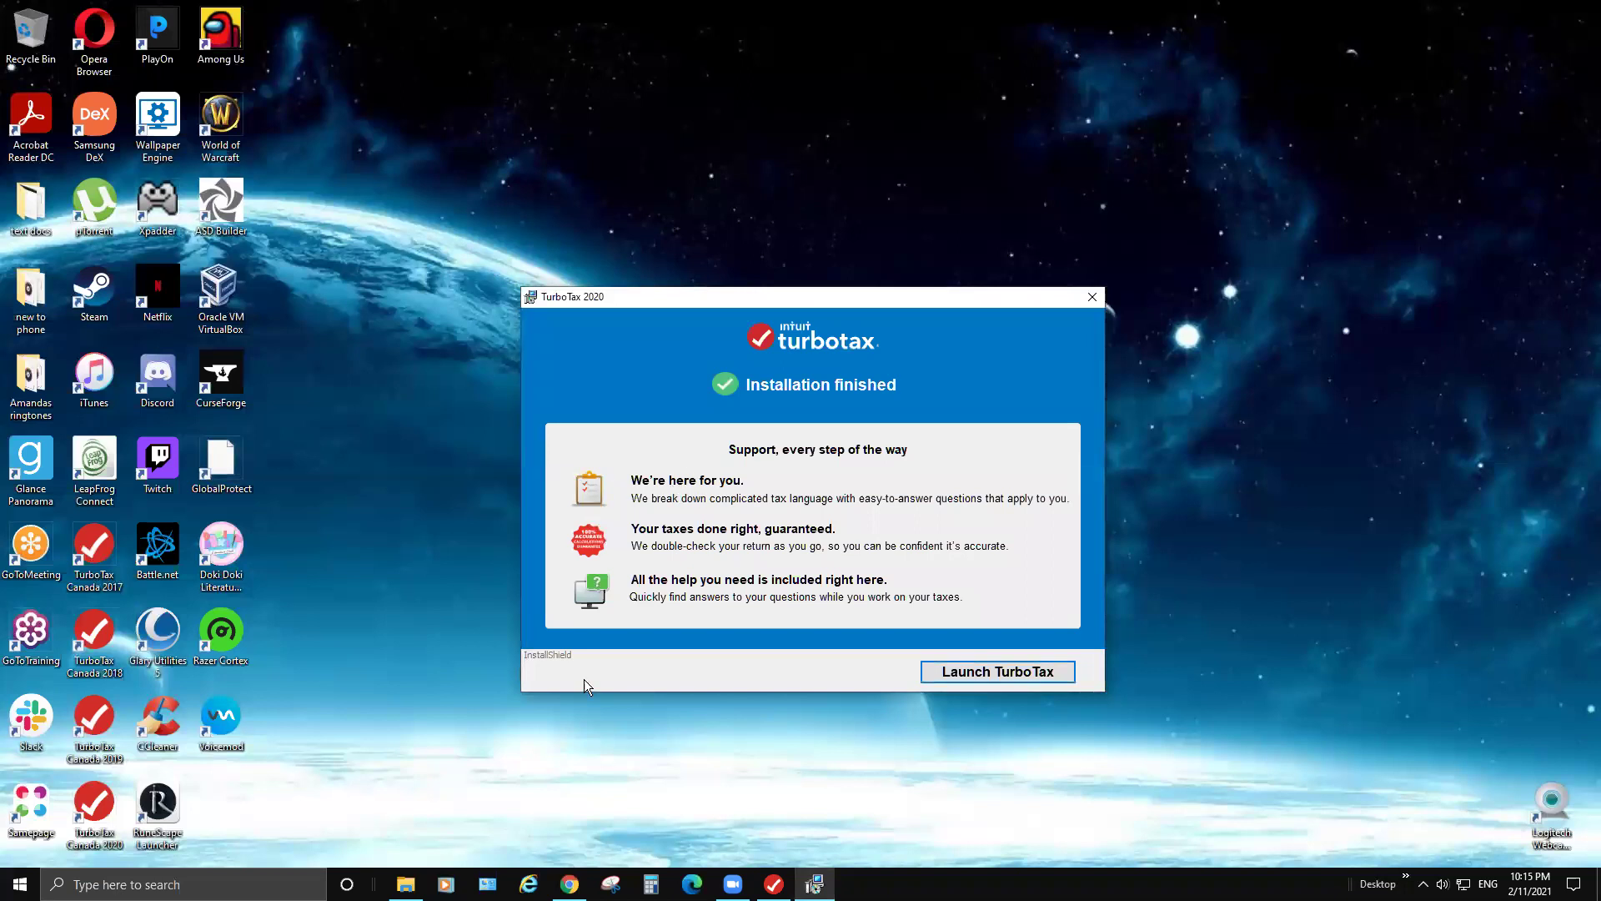
mouse_move(570, 884)
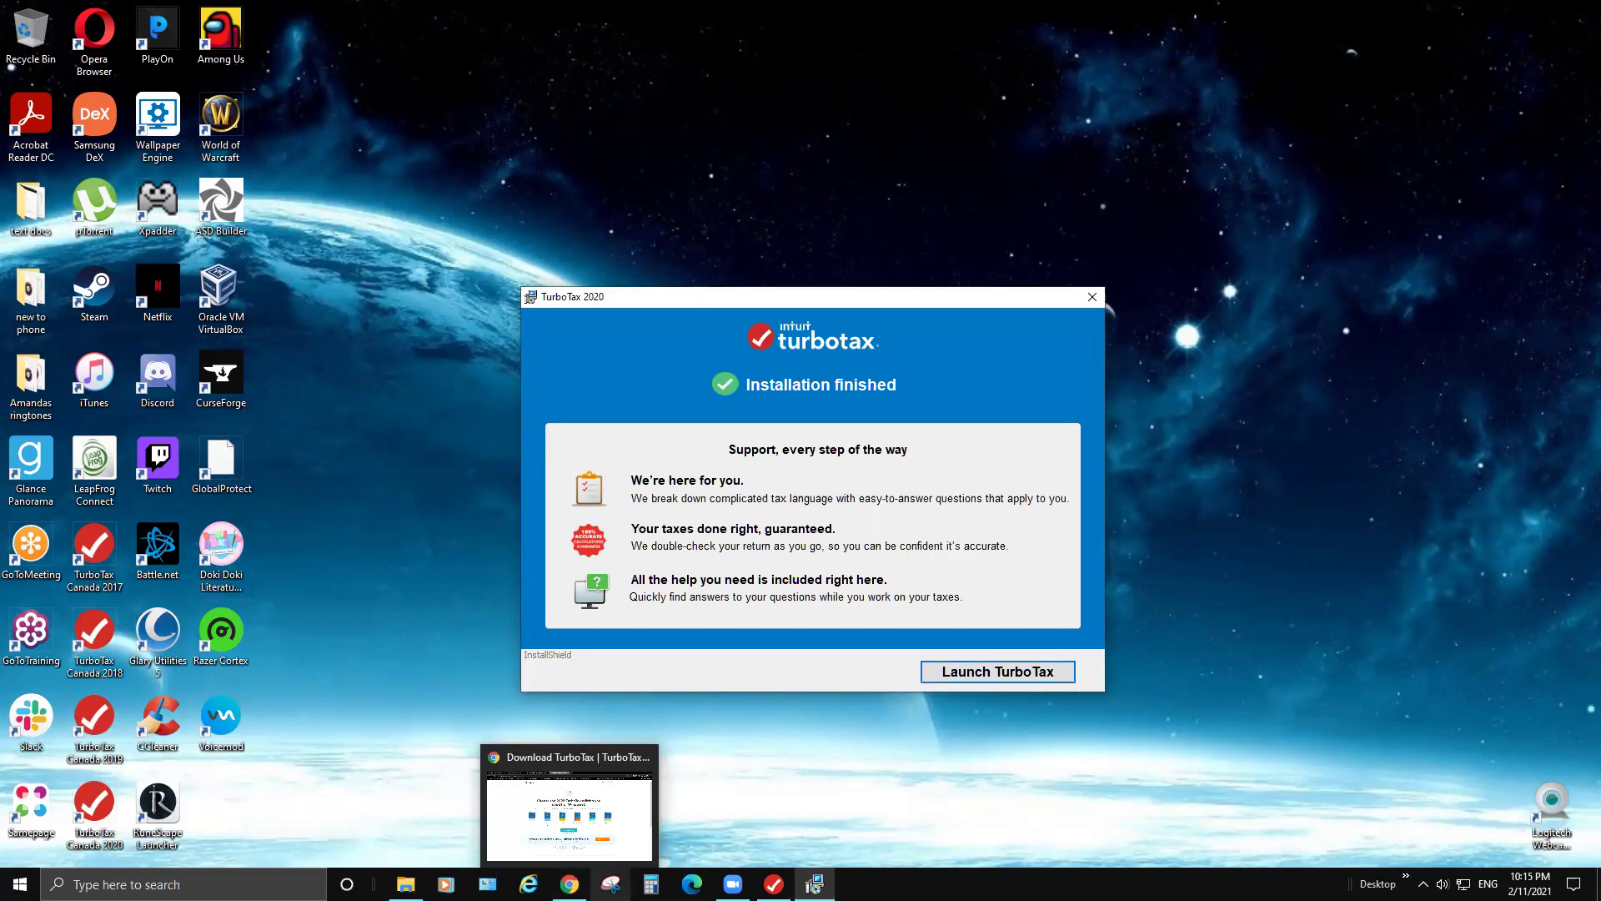
mouse_move(774, 885)
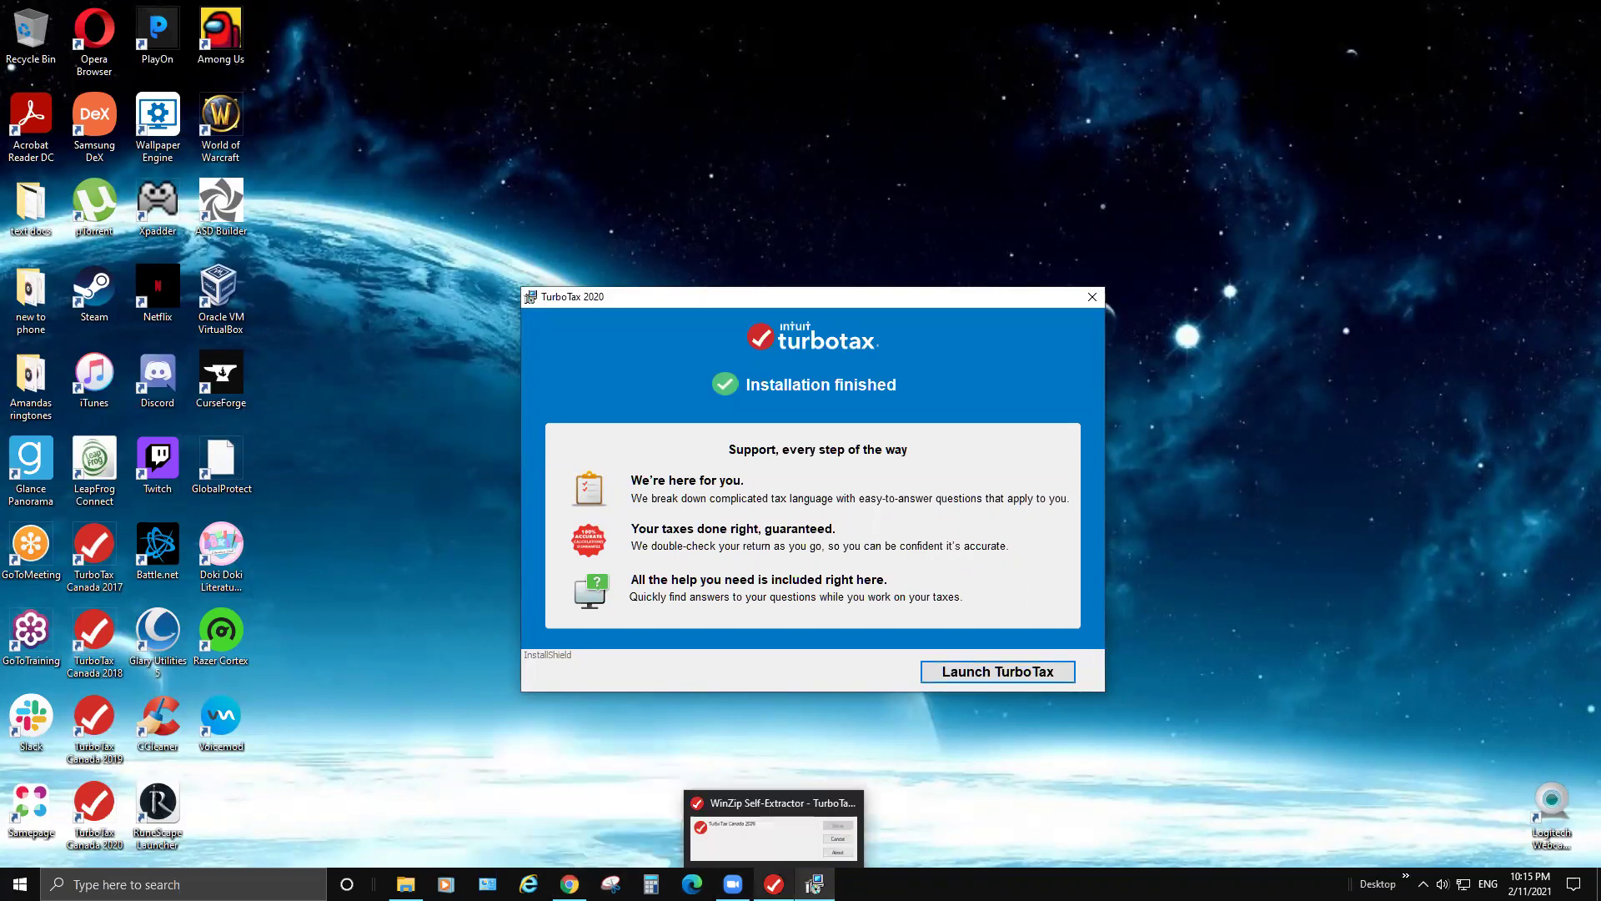
mouse_move(406, 884)
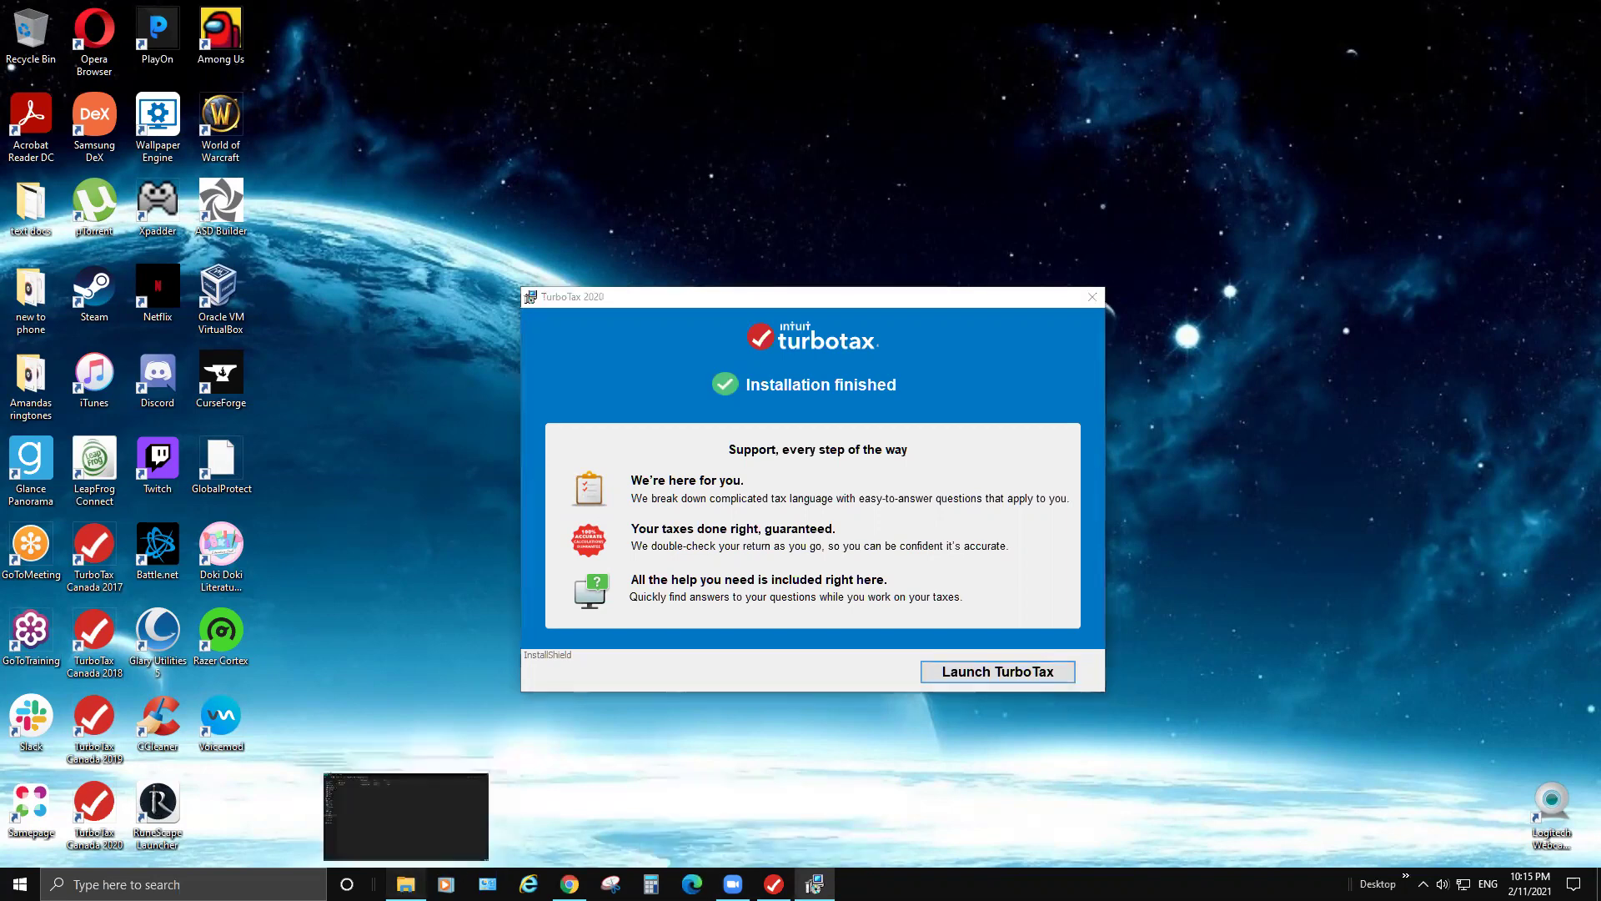
left_click(417, 814)
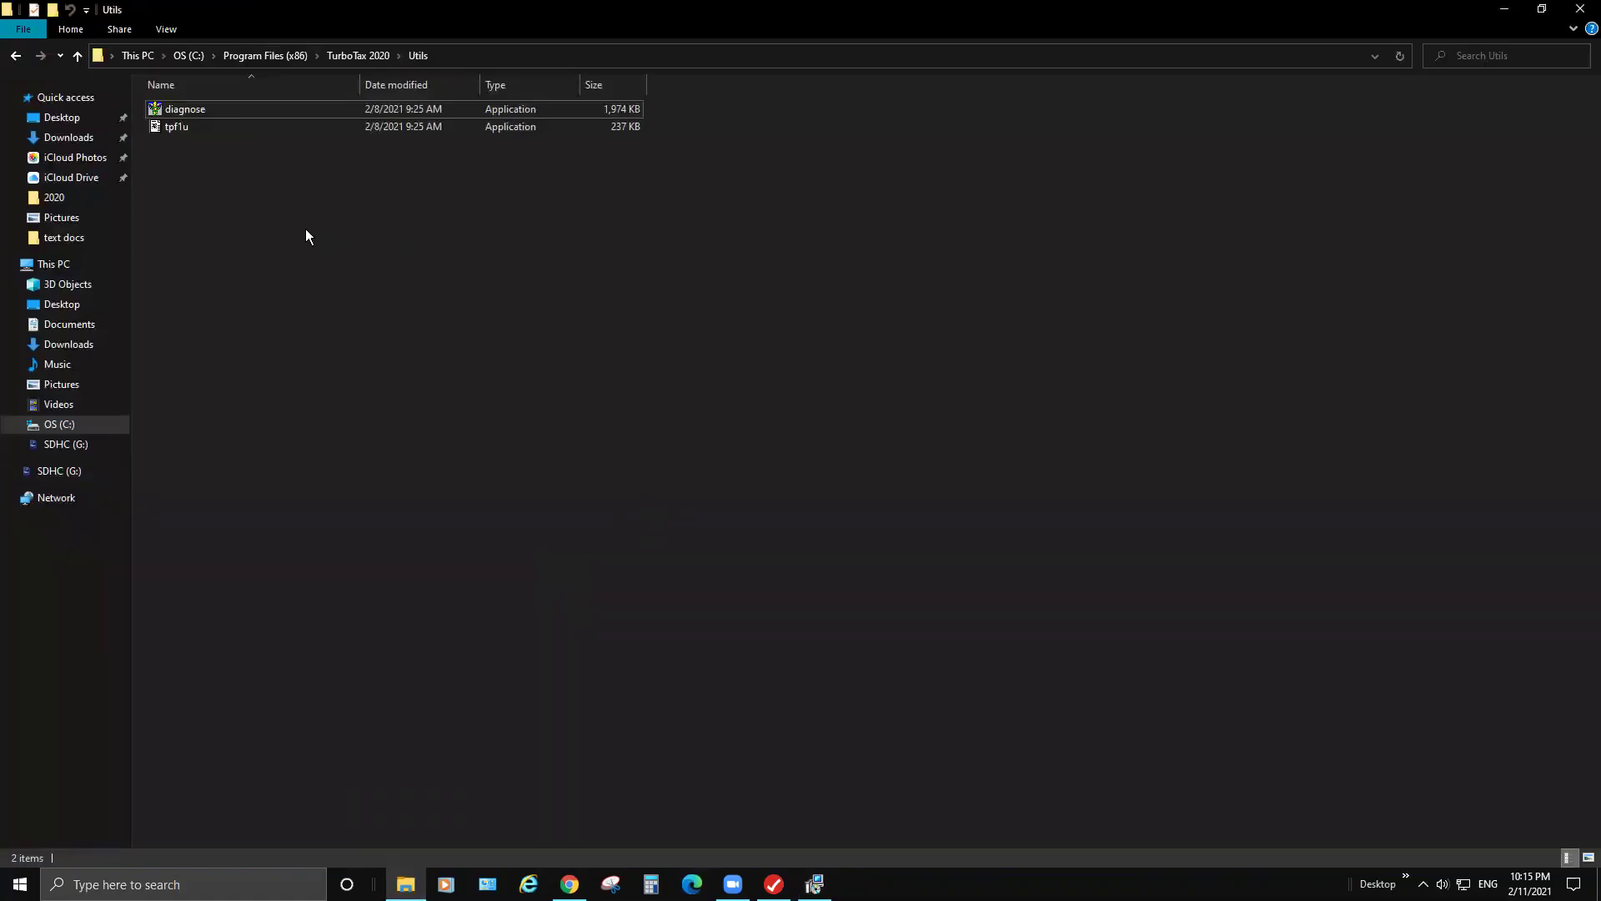
left_click(1501, 10)
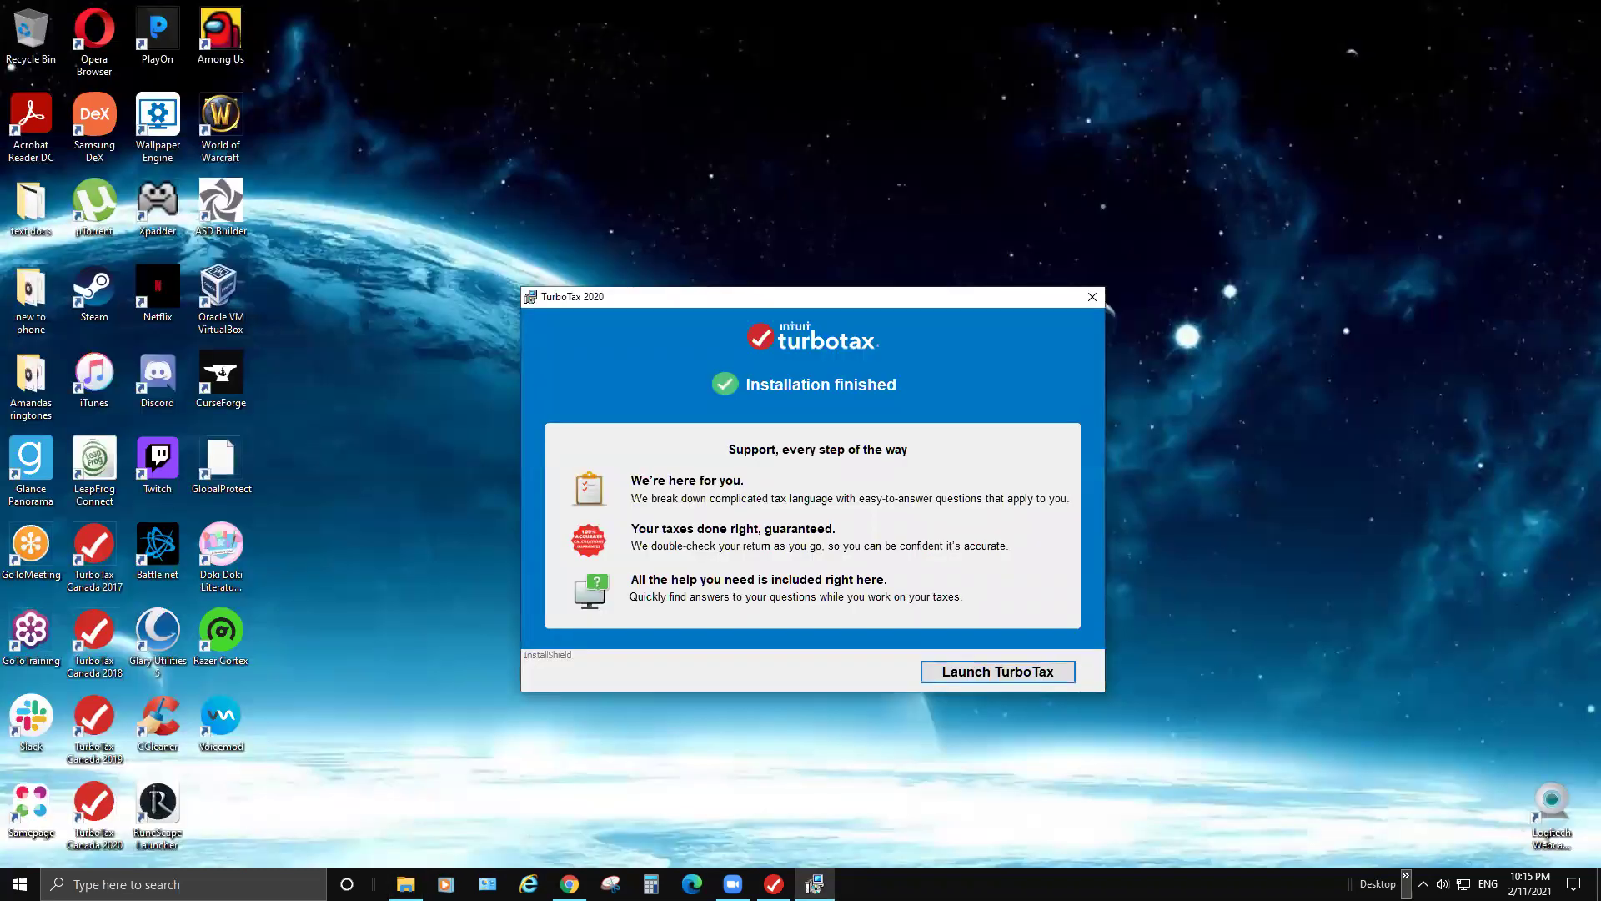
Open GlobalProtect from the hidden tray icons and click Connect
left_click(1423, 884)
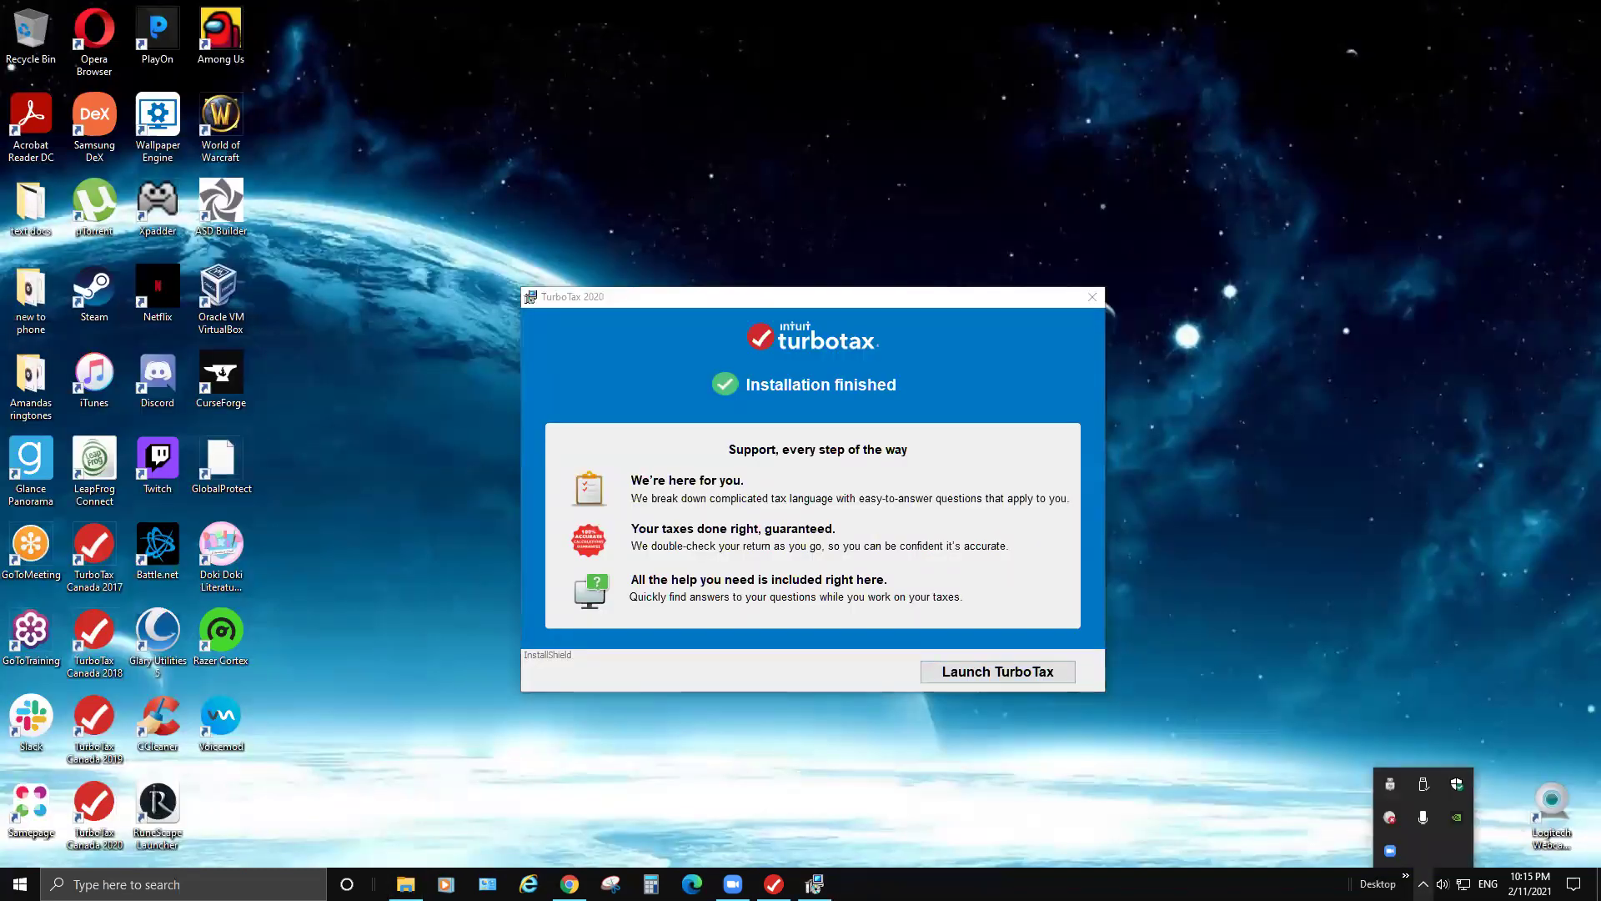
left_click(1391, 816)
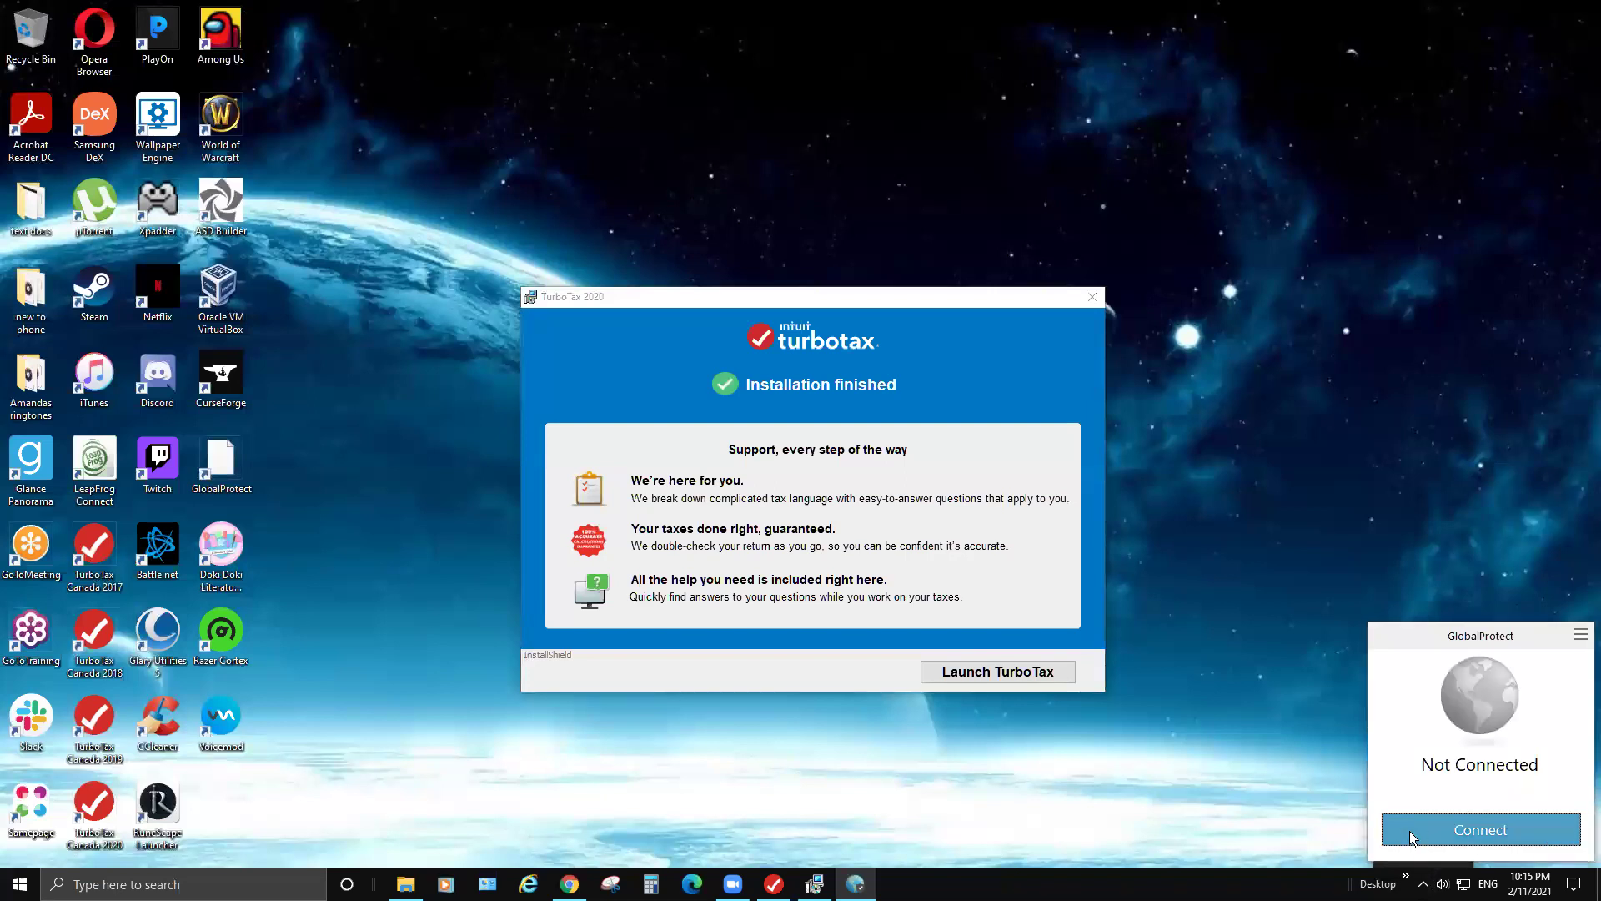
left_click(1410, 831)
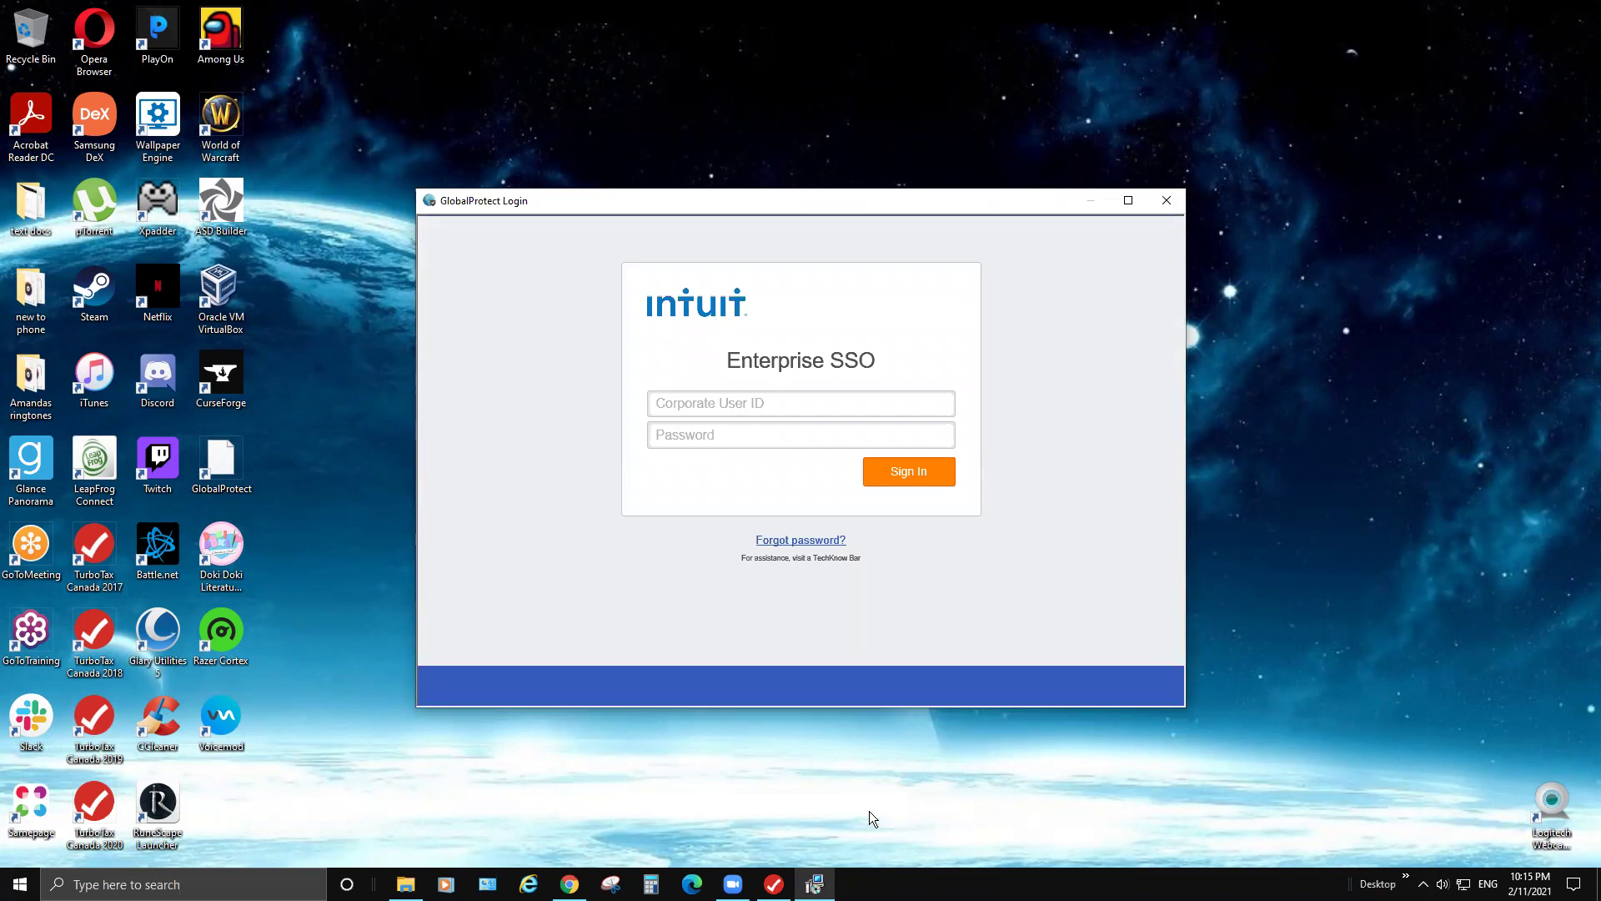
Sign in to Intuit Enterprise SSO with the corporate user ID and password, then request Duo phone-call verification
left_click(667, 405)
type("75680")
key("Tab")
type("••••••••")
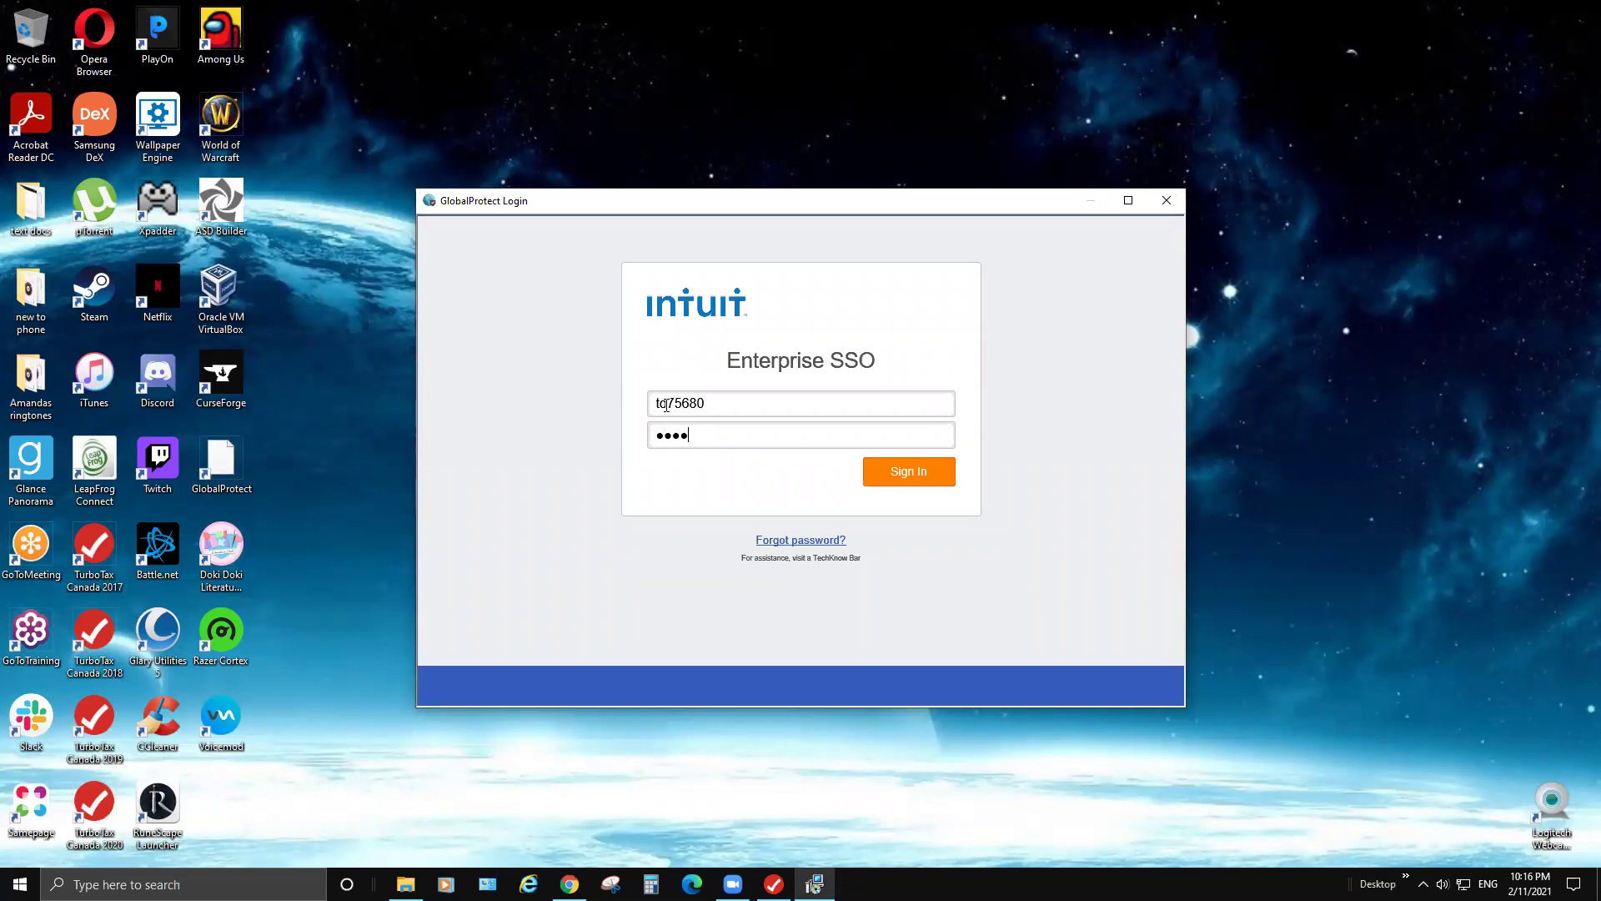
type("•")
key("Return")
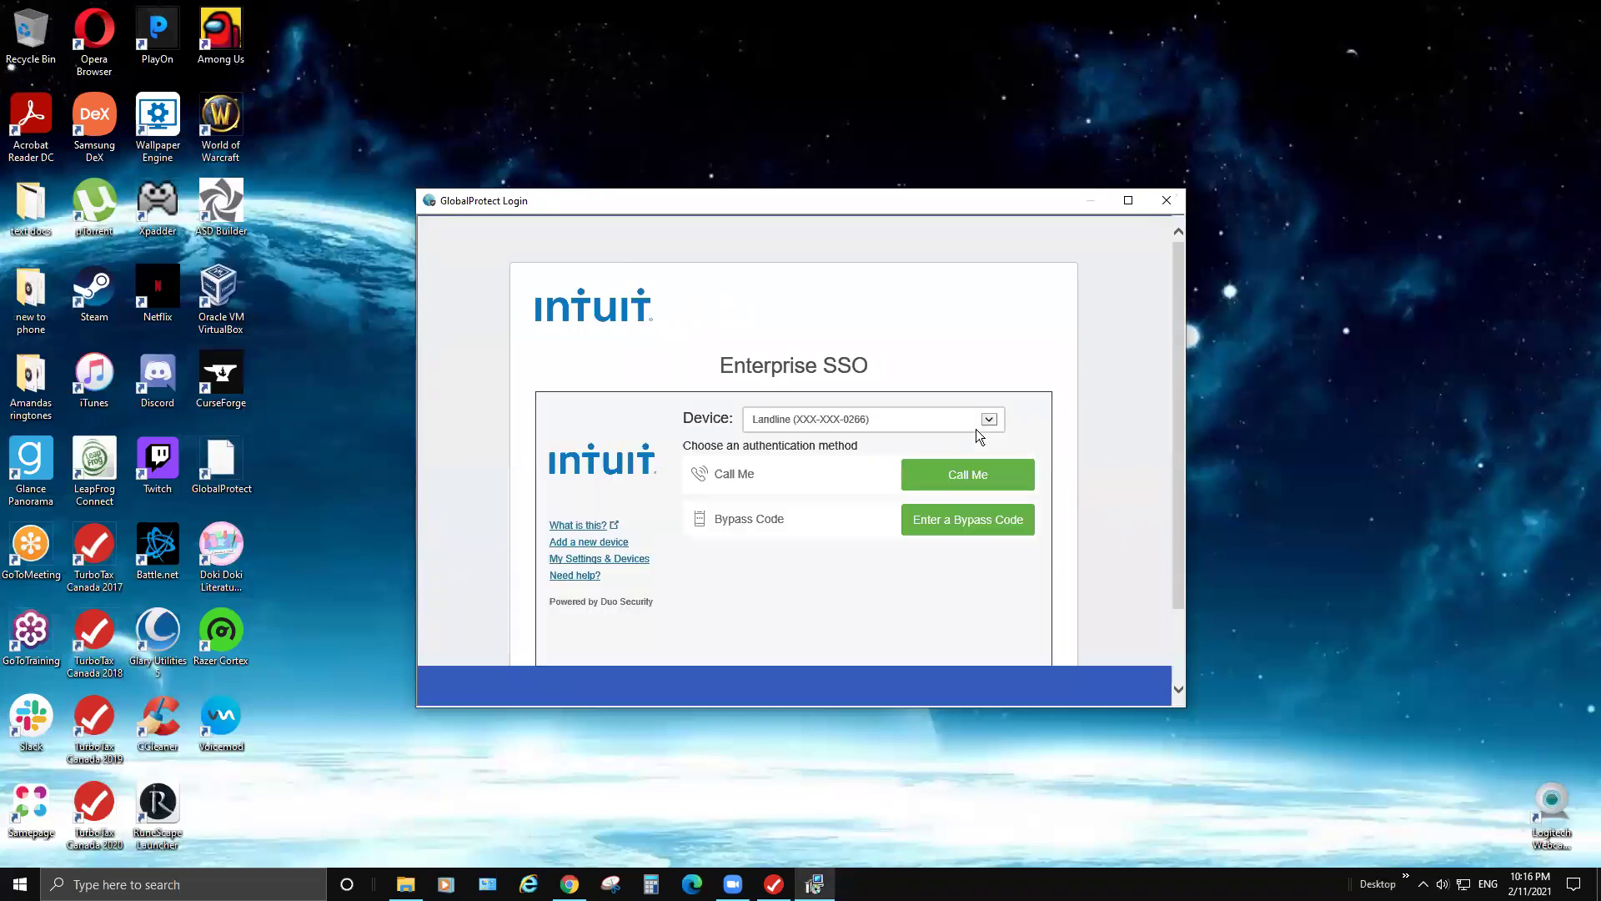
left_click(934, 483)
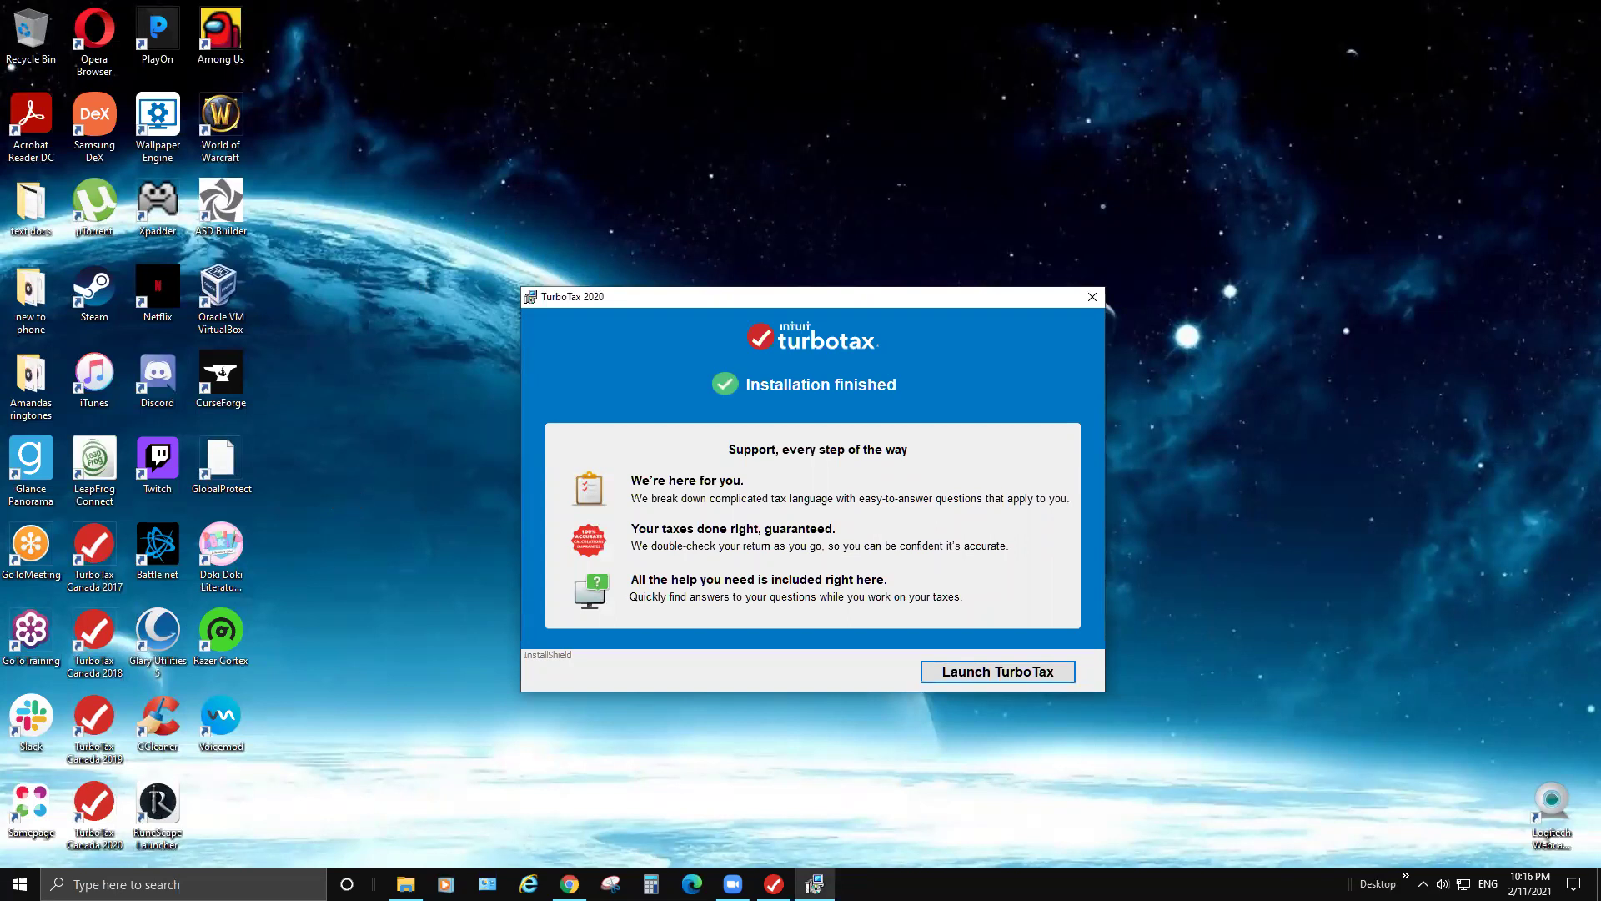
Reveal the hidden tray icons, then switch to the open Utils folder window
left_click(1423, 883)
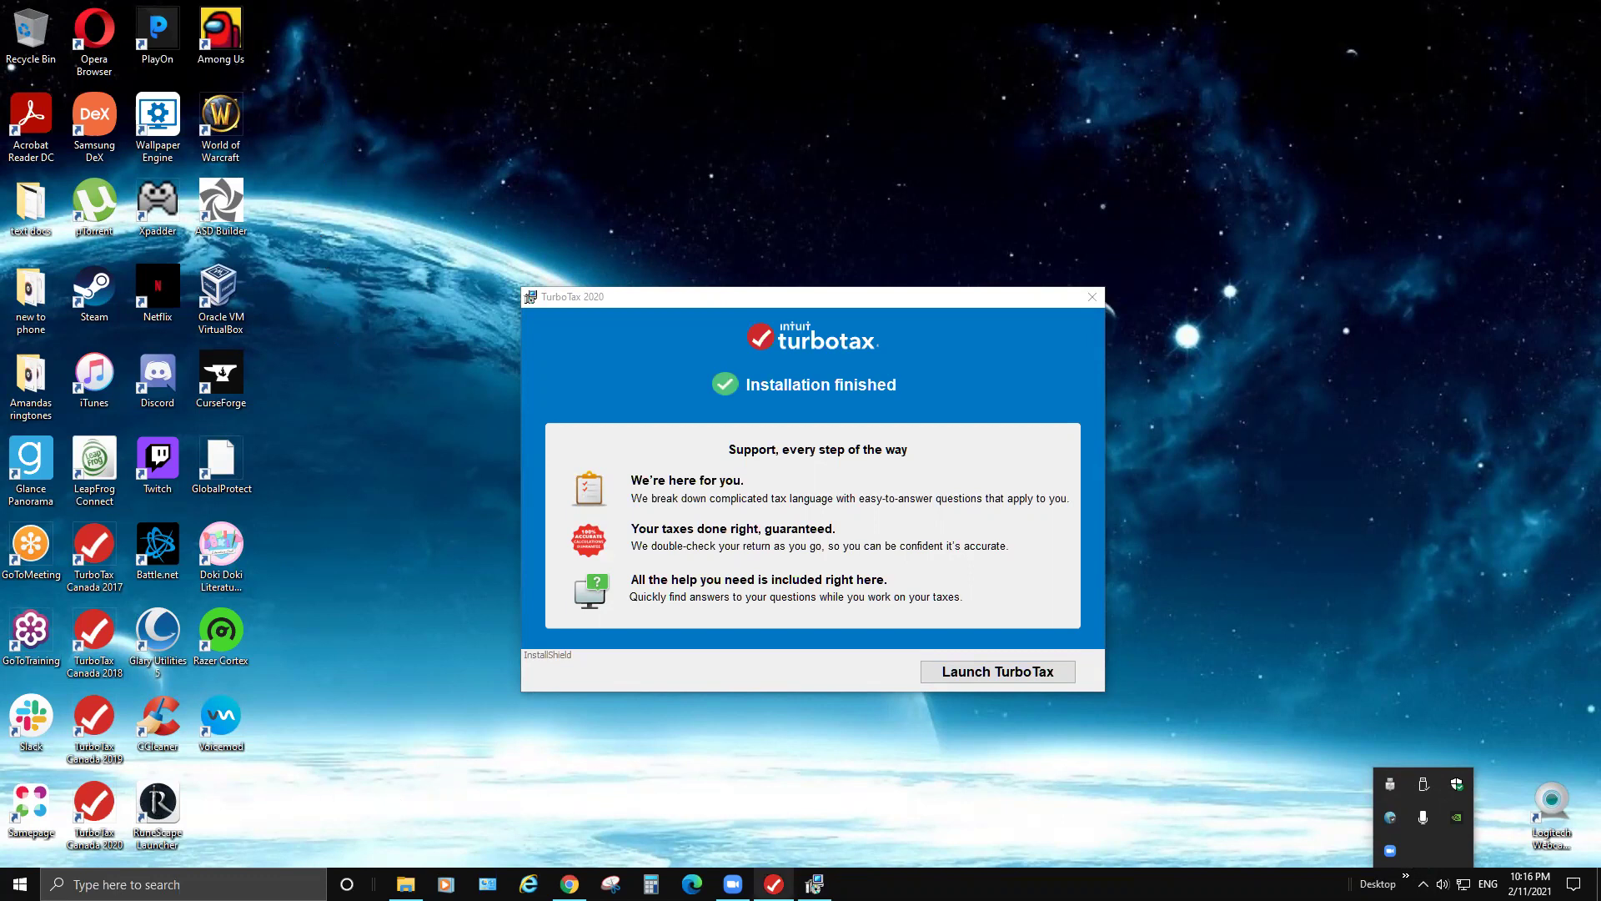
mouse_move(774, 883)
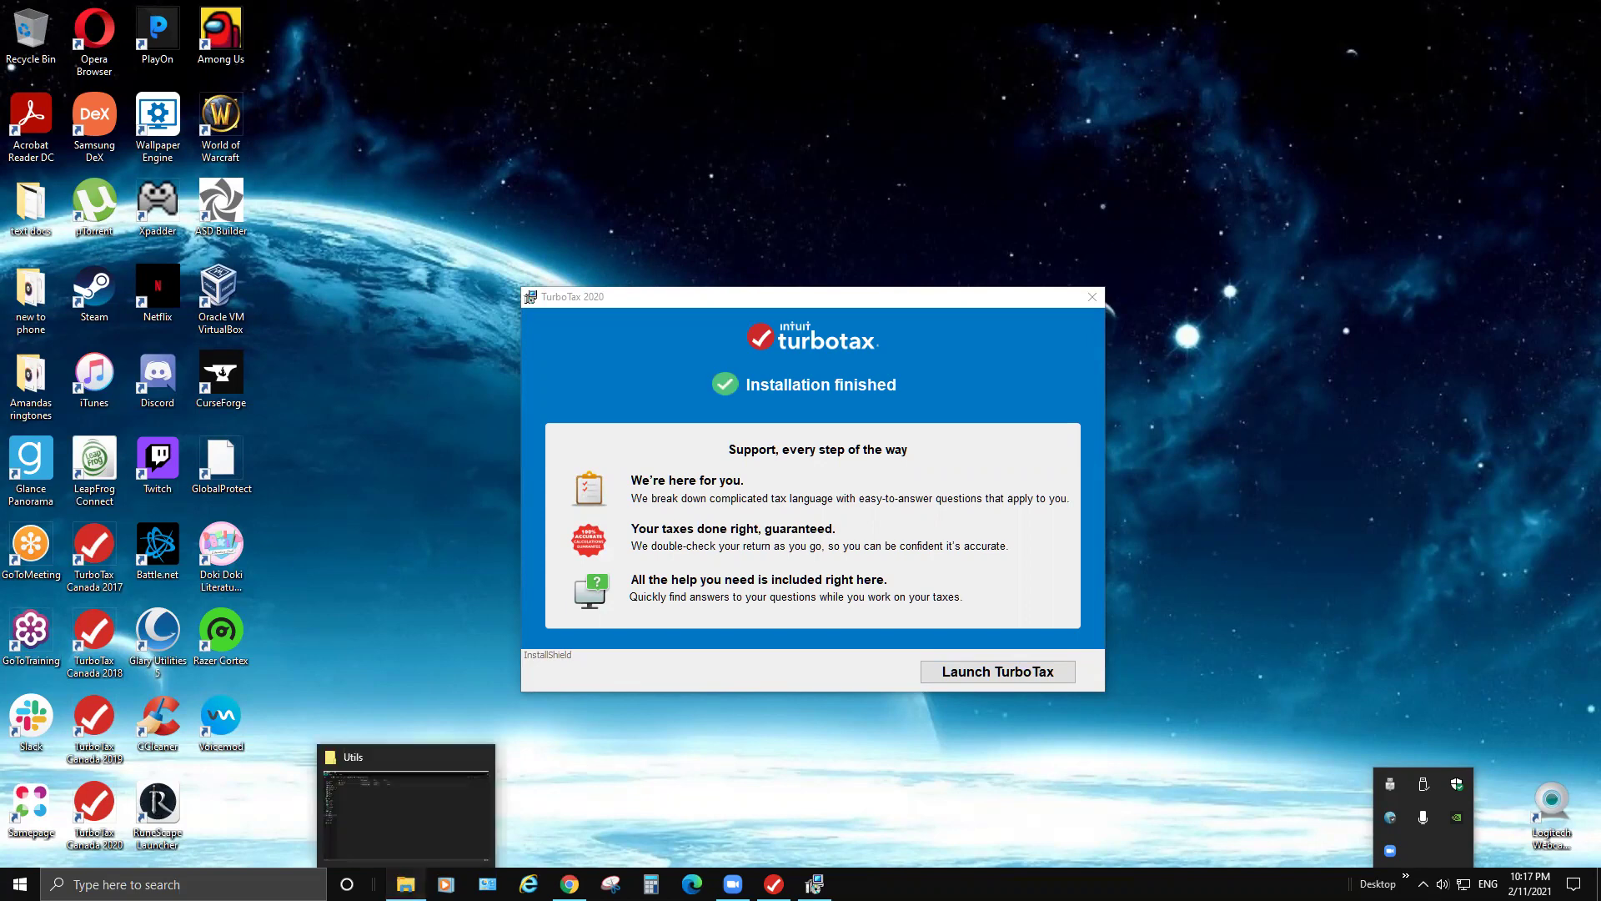
left_click(404, 879)
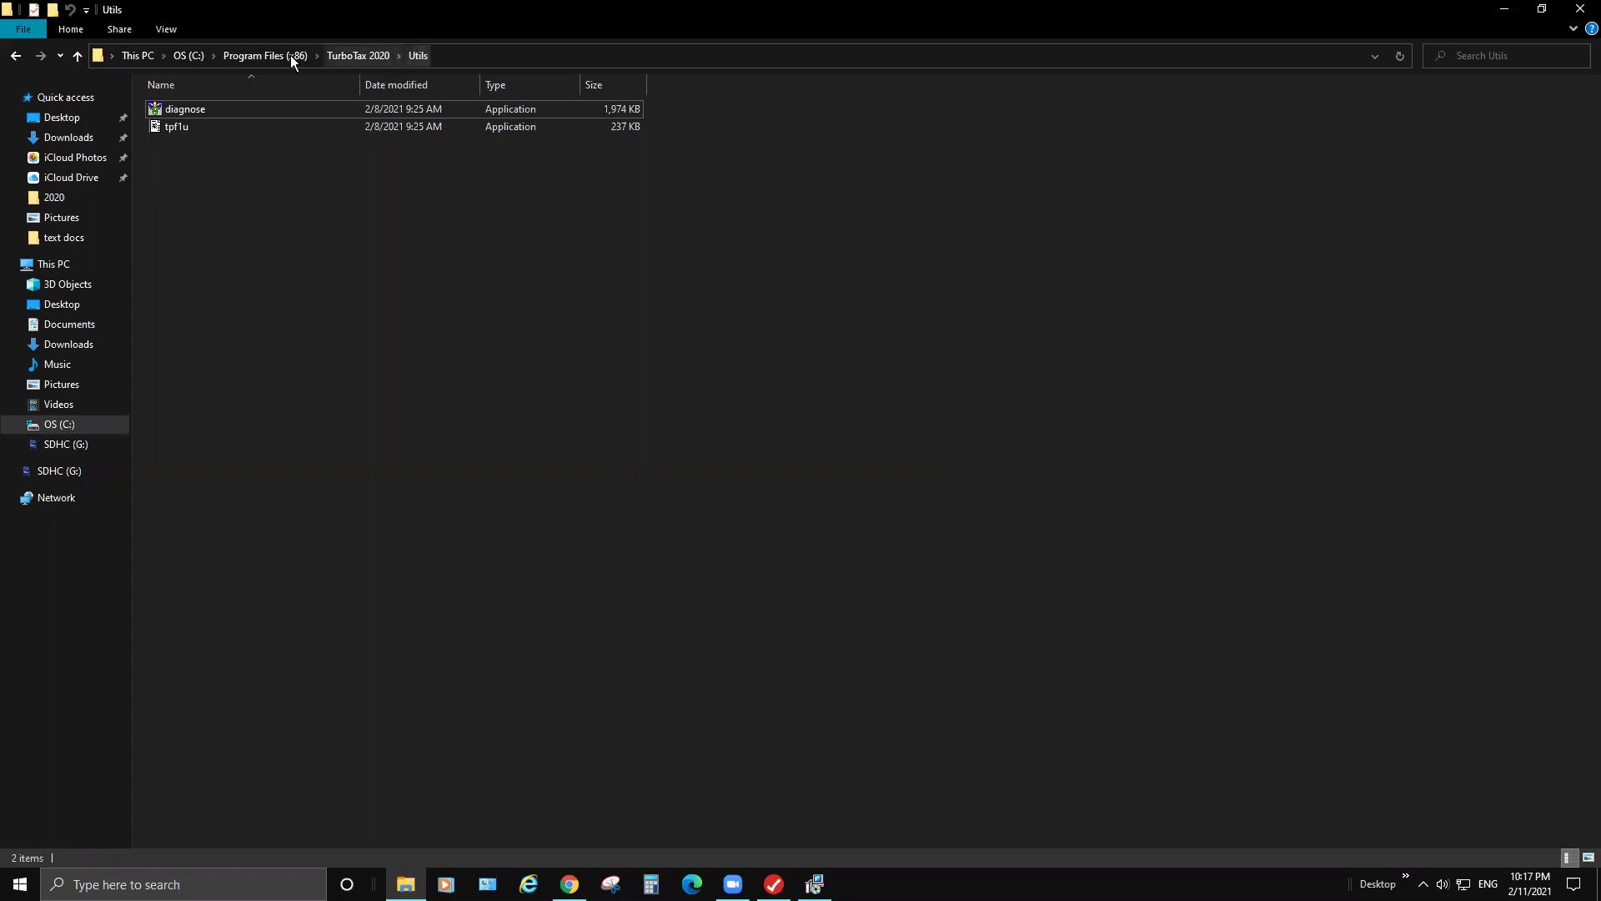
left_click(180, 55)
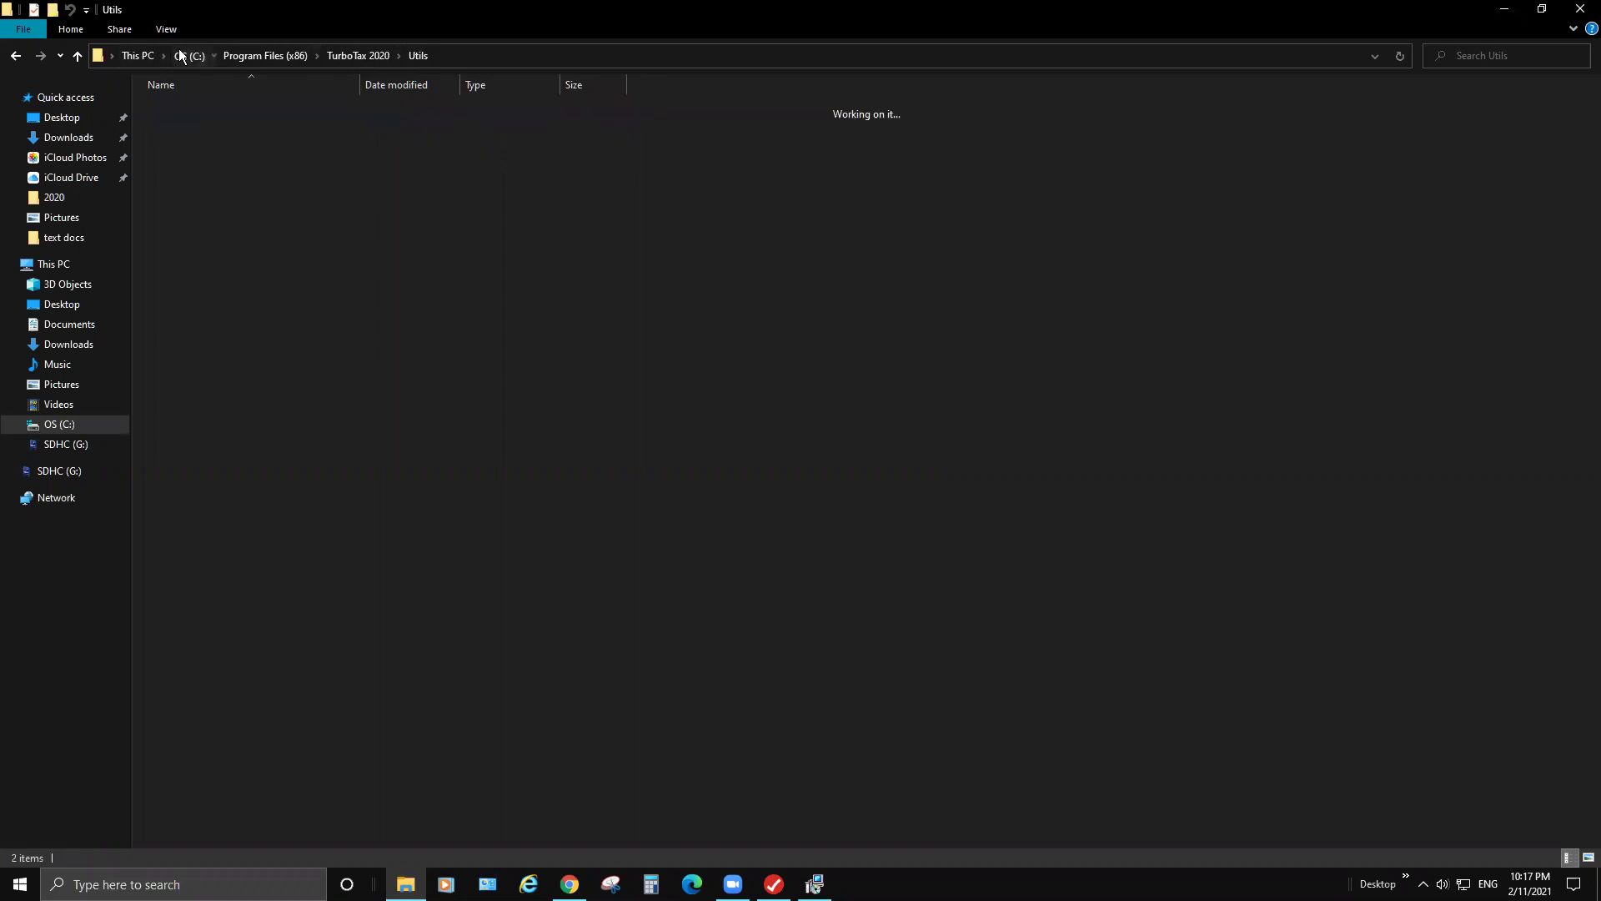
left_click(138, 55)
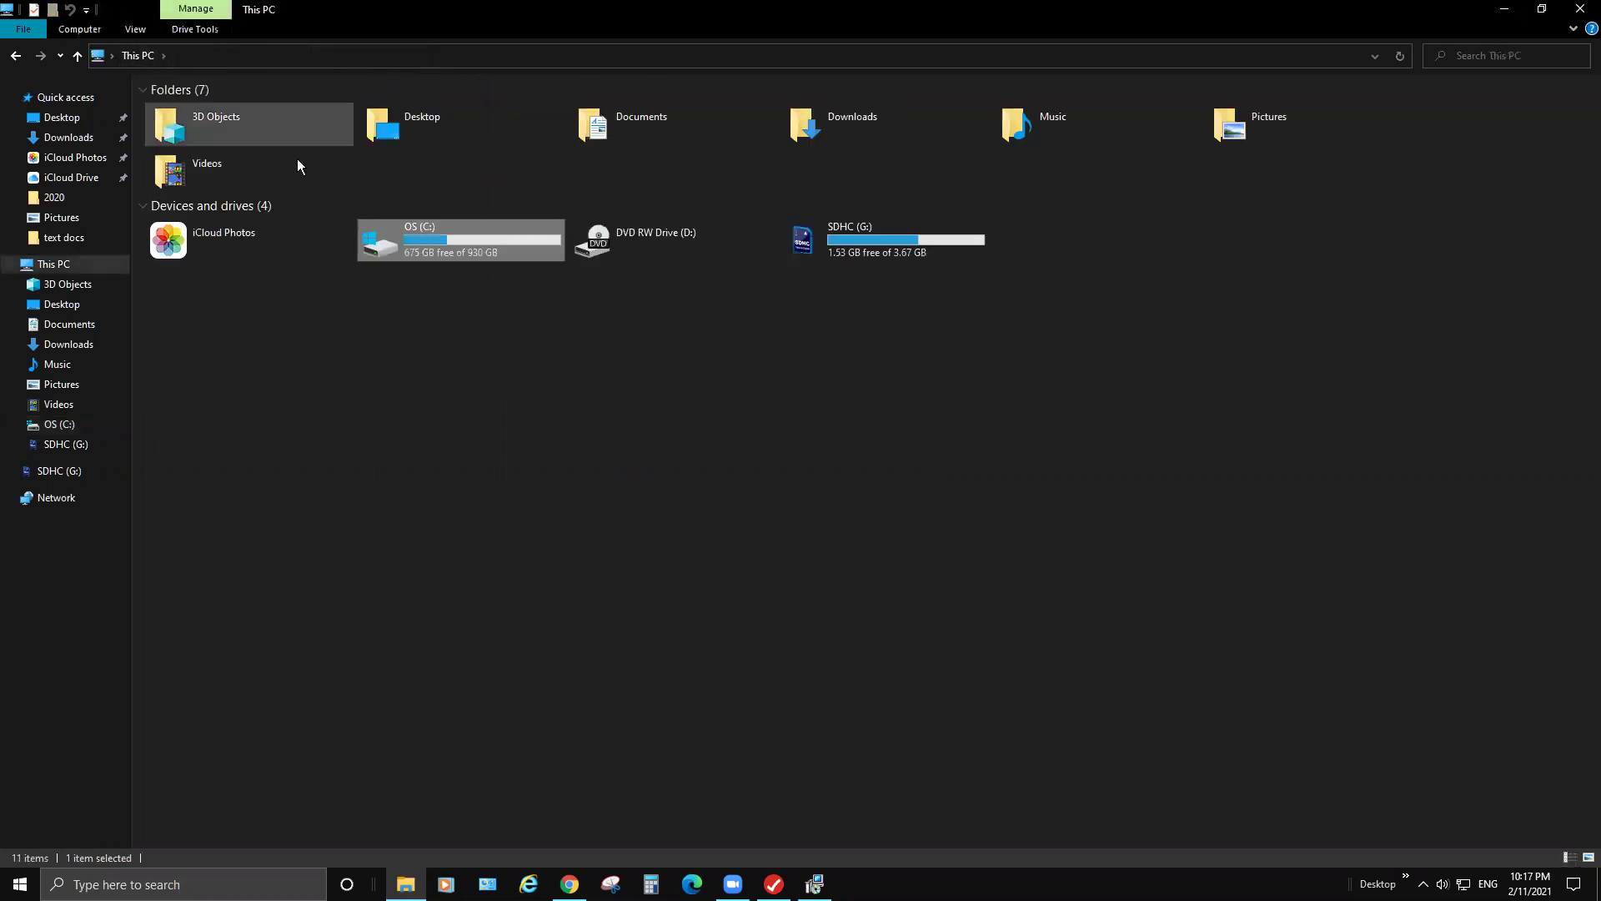
double_click(393, 246)
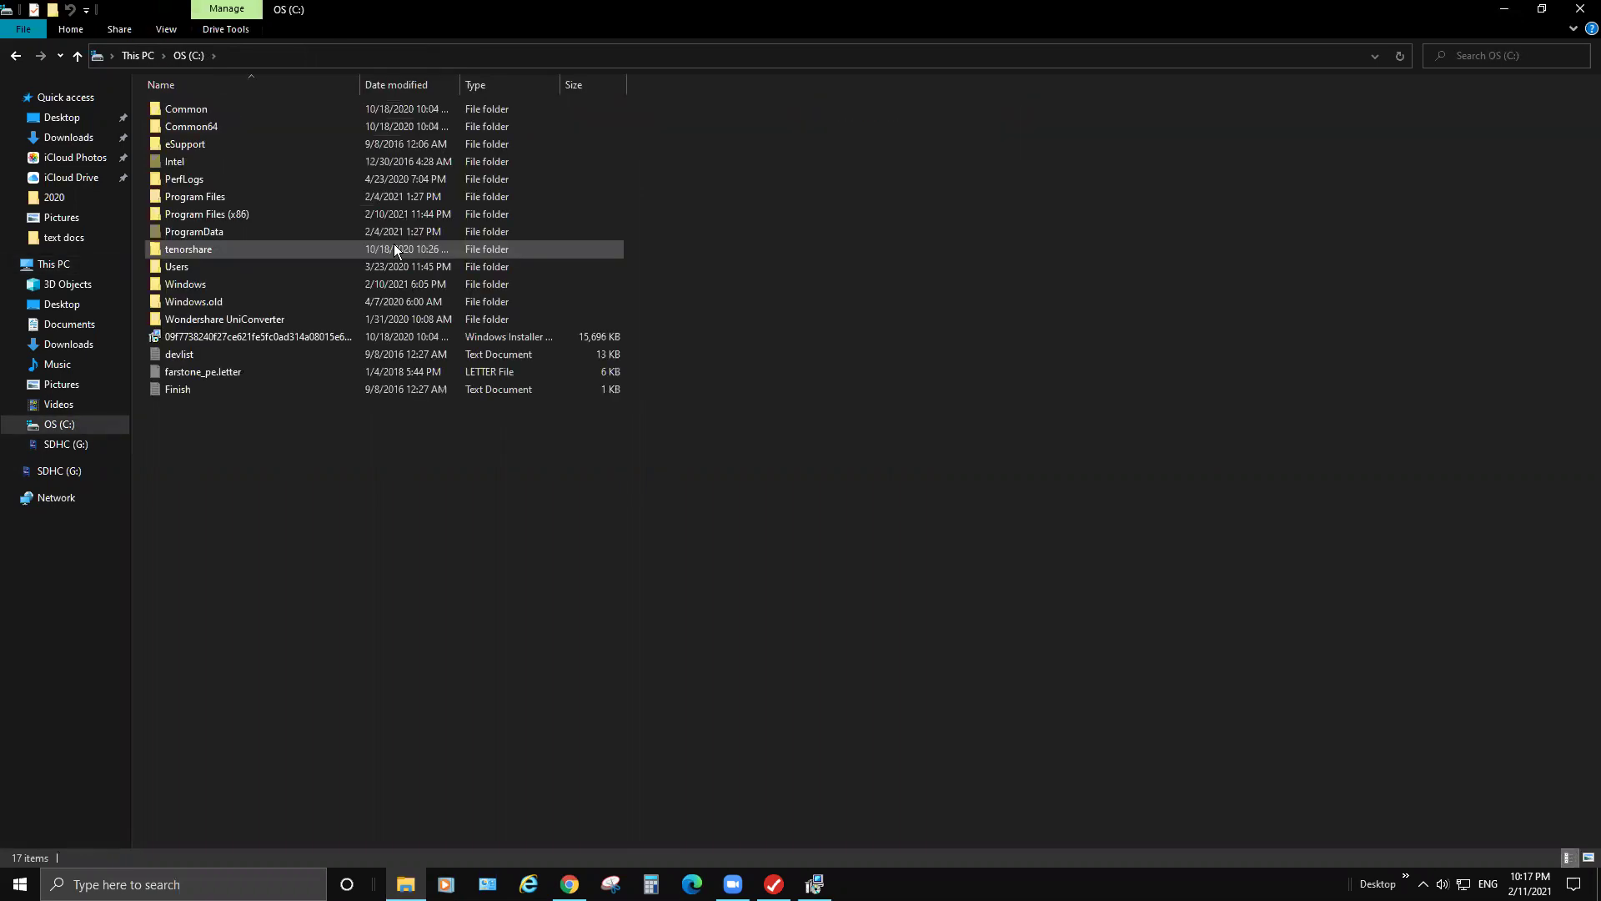
double_click(194, 216)
scroll(201, 567, "down", 9)
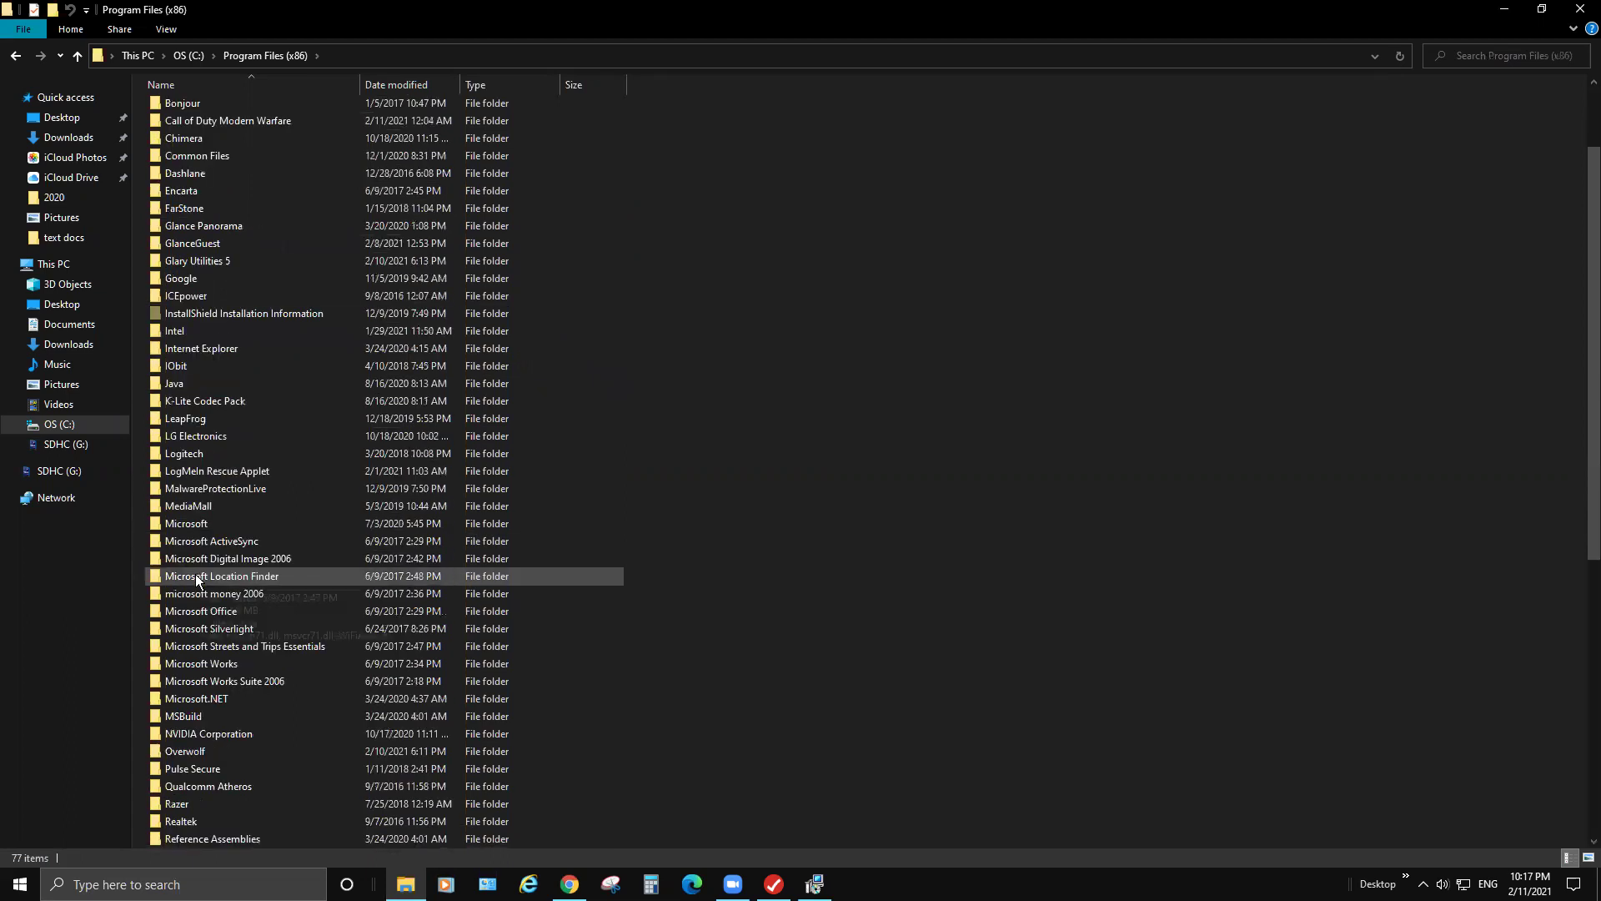
double_click(196, 629)
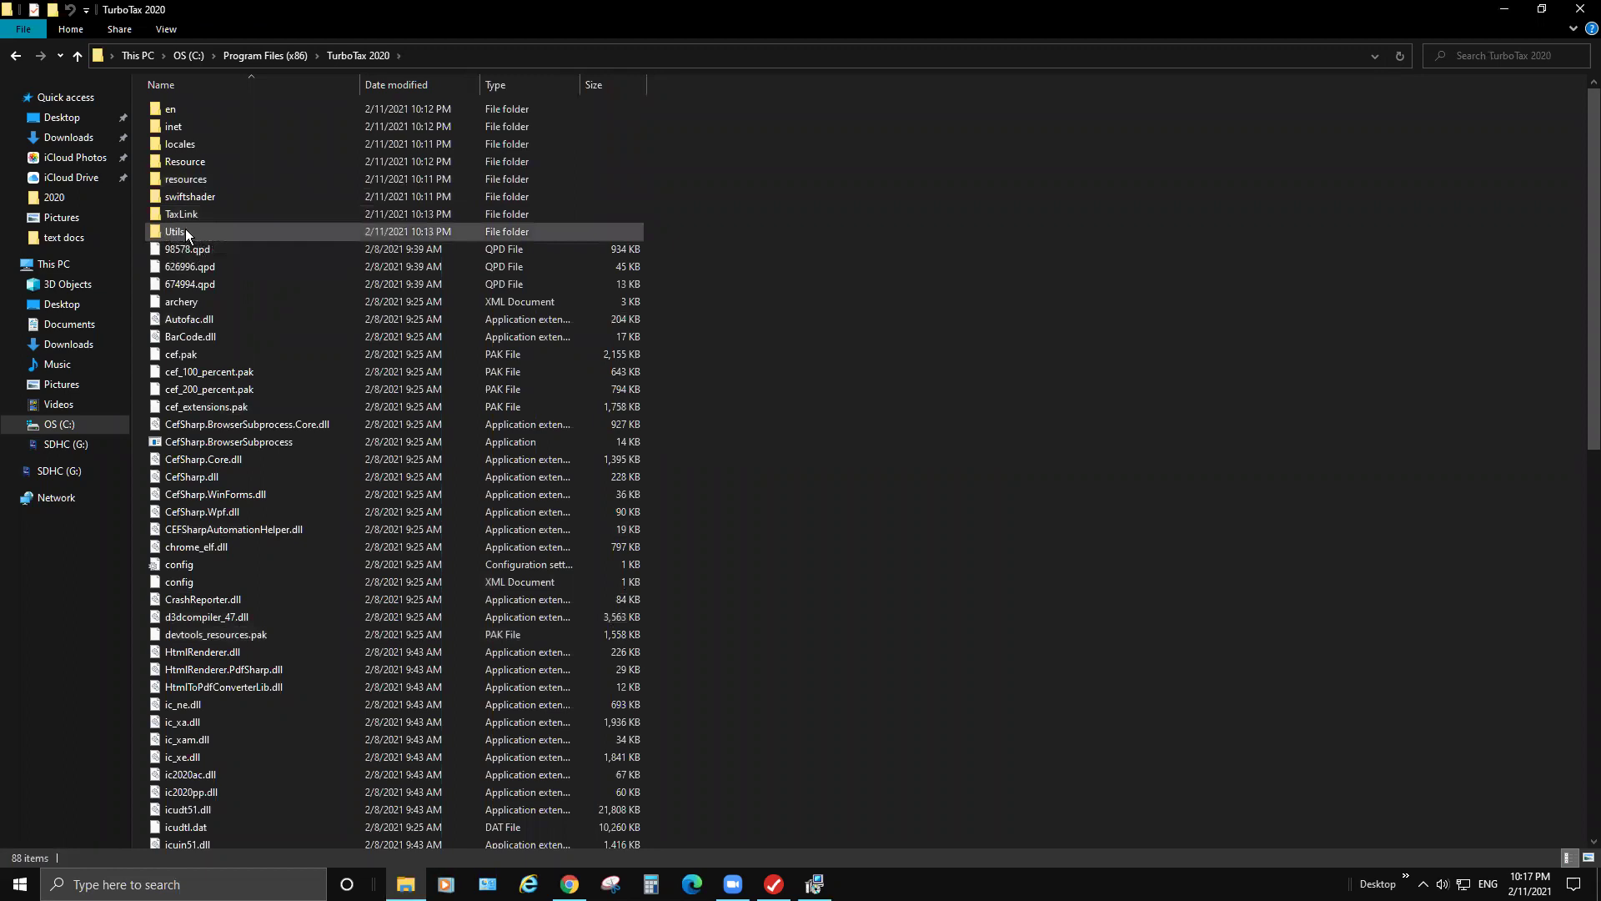
mouse_move(187, 232)
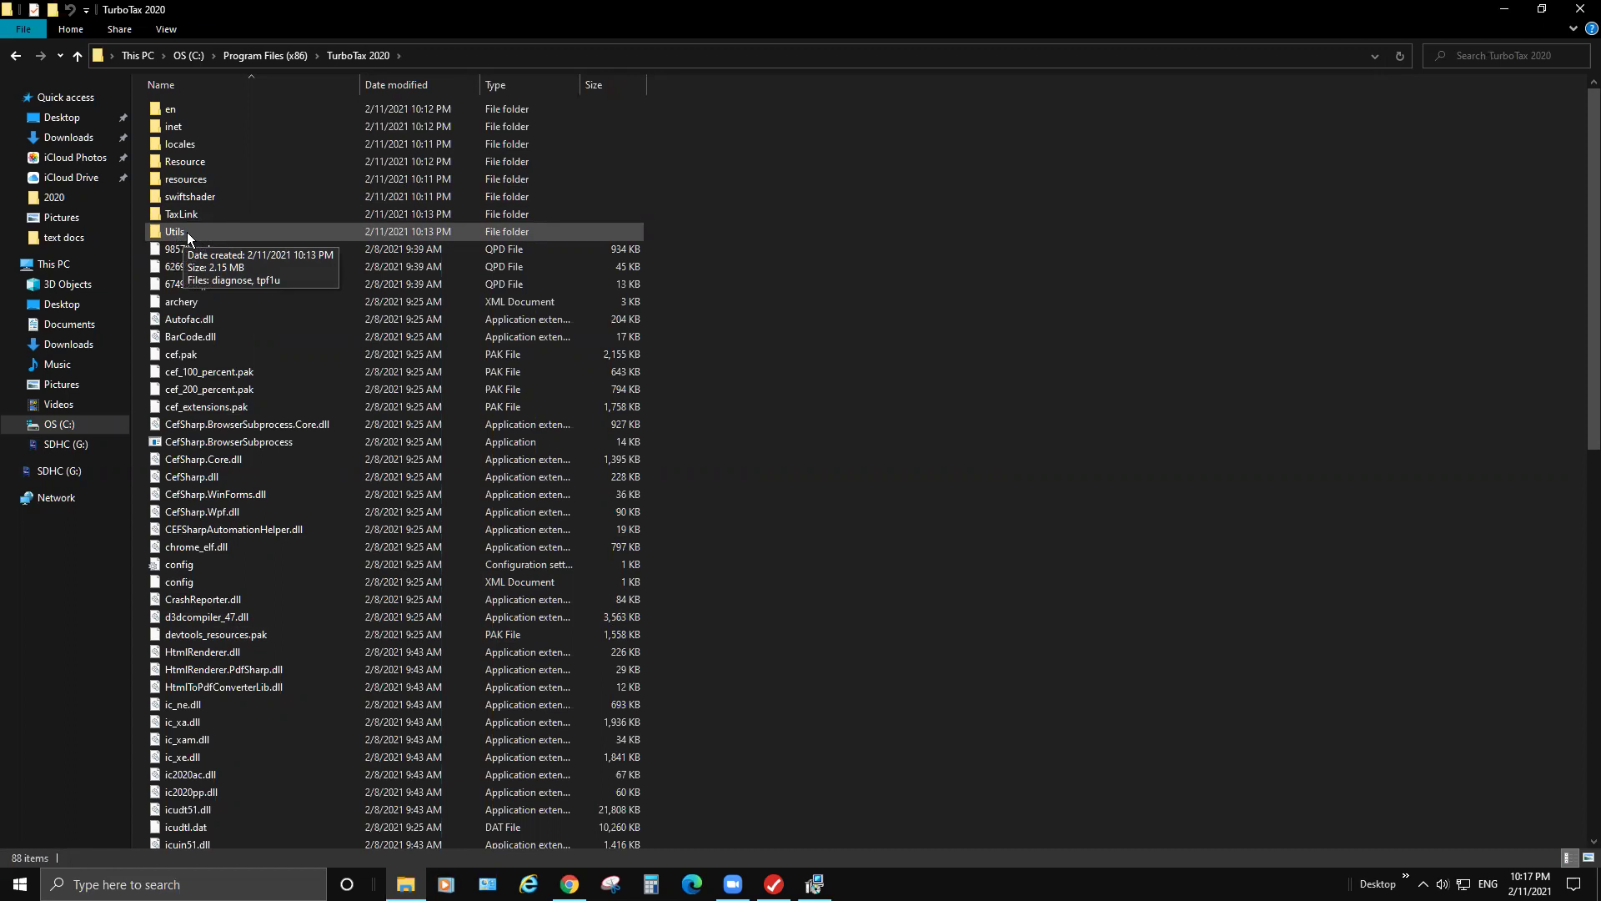
double_click(186, 232)
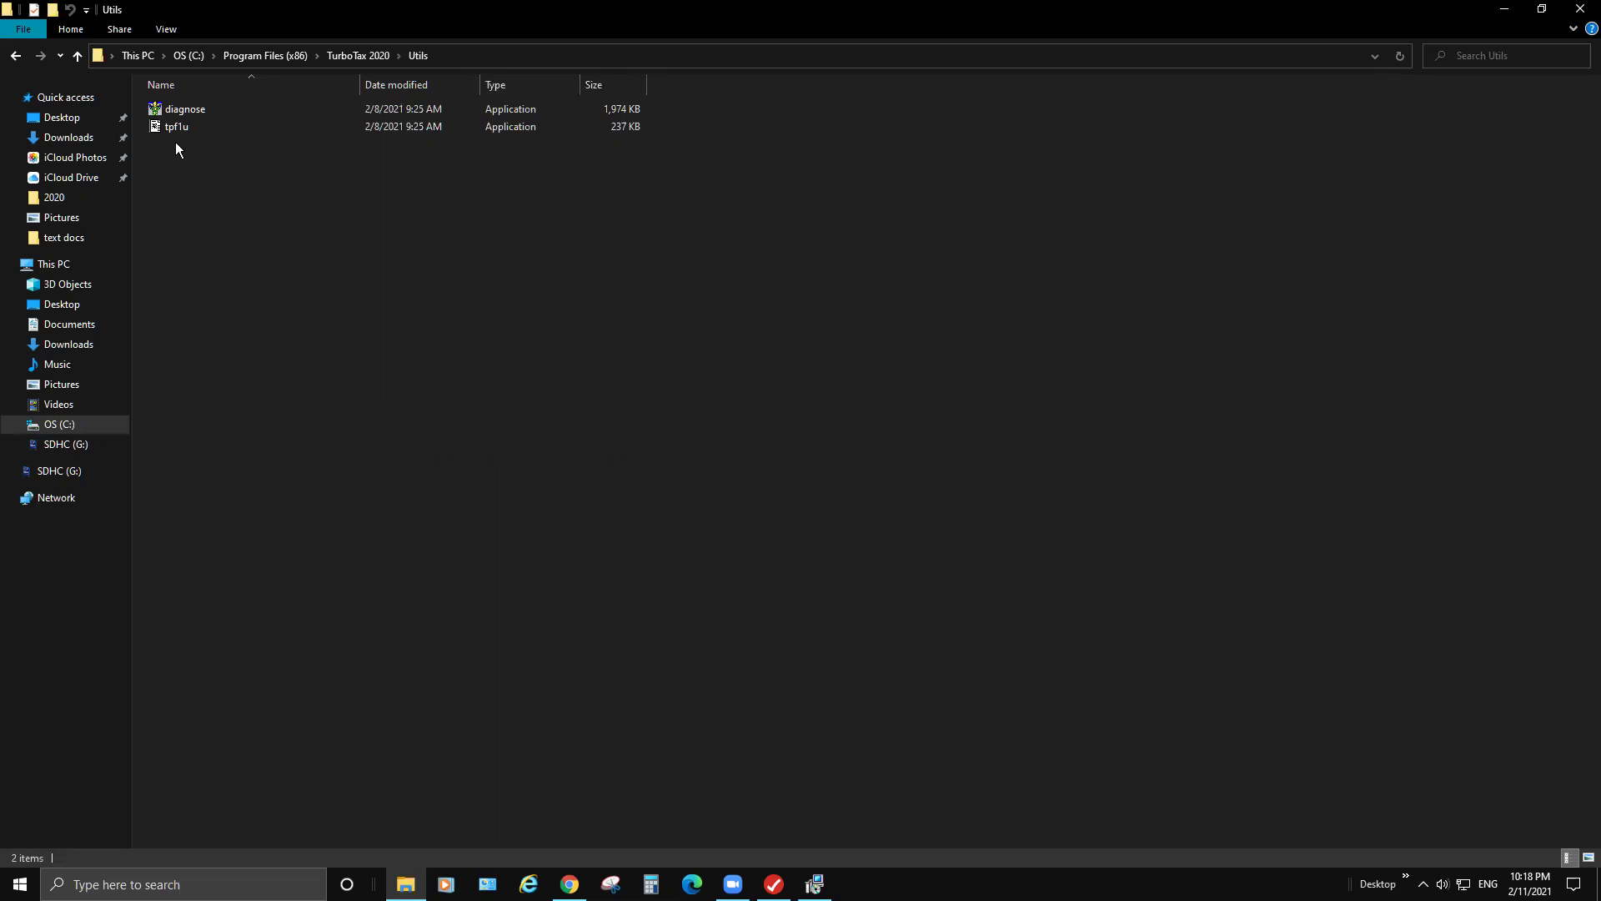
Close the Utils folder window and the Installation finished dialog
left_click(1581, 12)
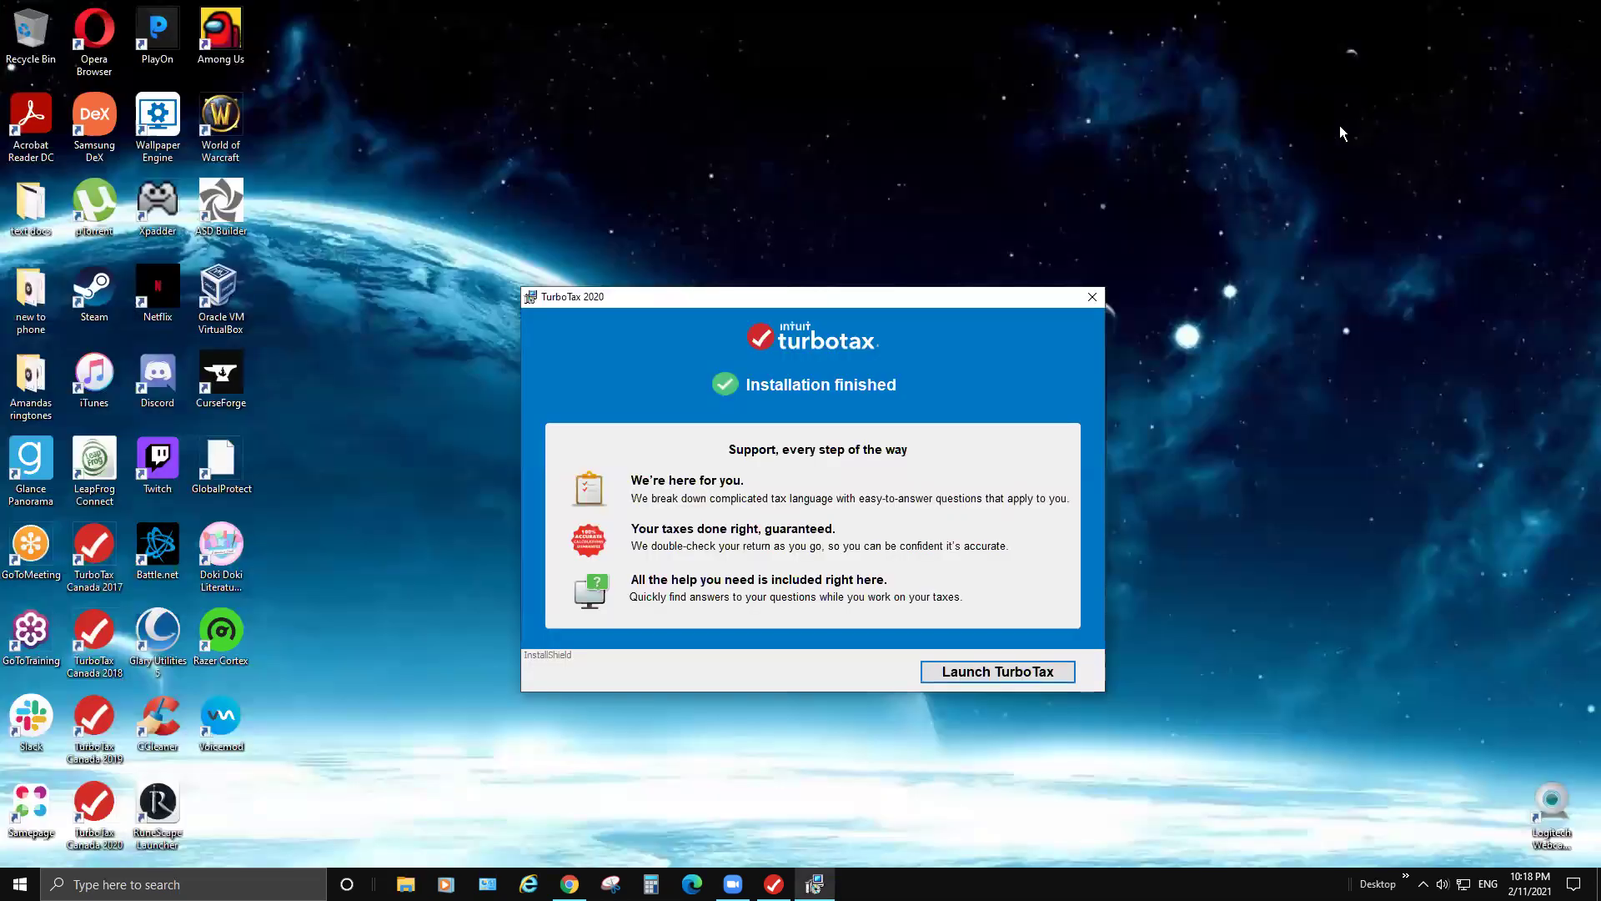
left_click(1092, 297)
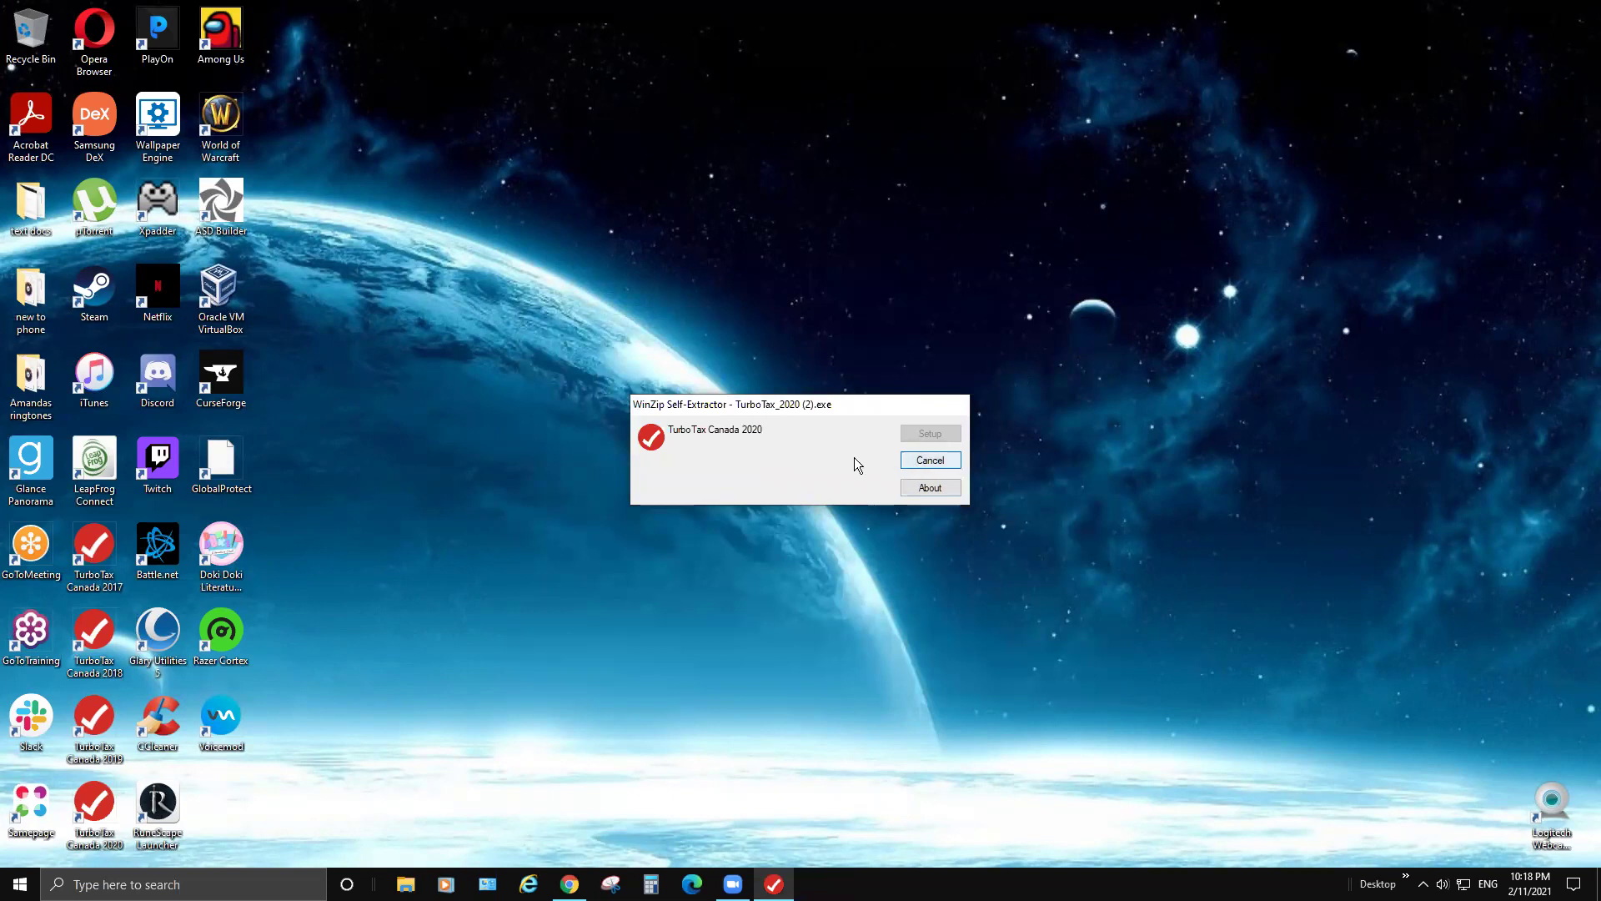
left_click(594, 313)
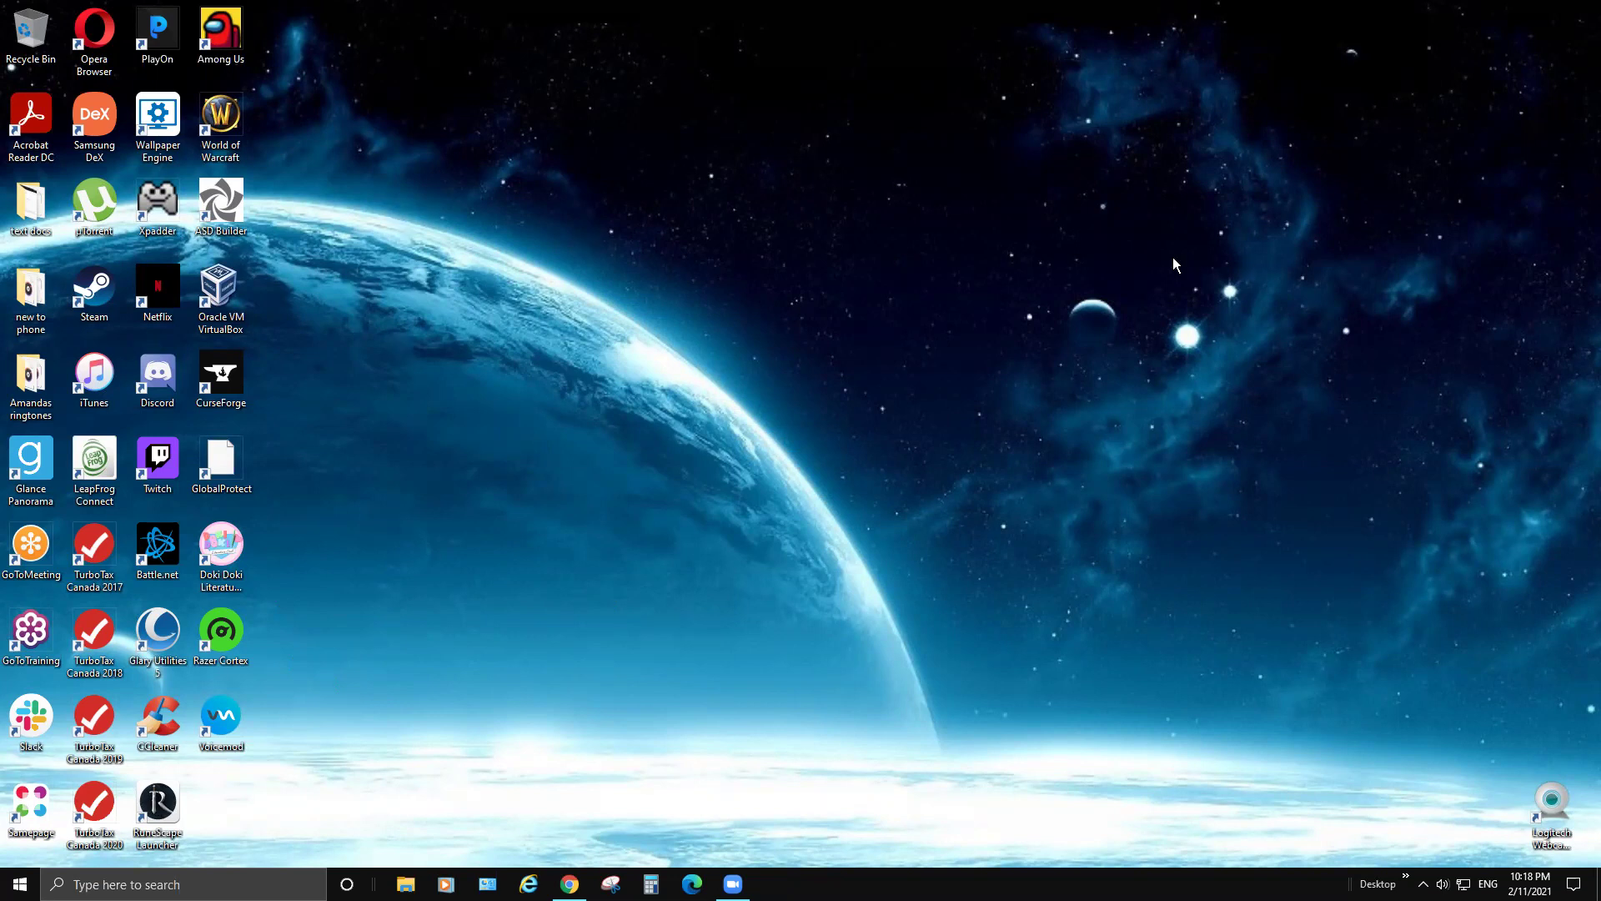
Launch TurboTax Canada 2020 from its desktop icon to reach the licence-code activation screen
double_click(90, 799)
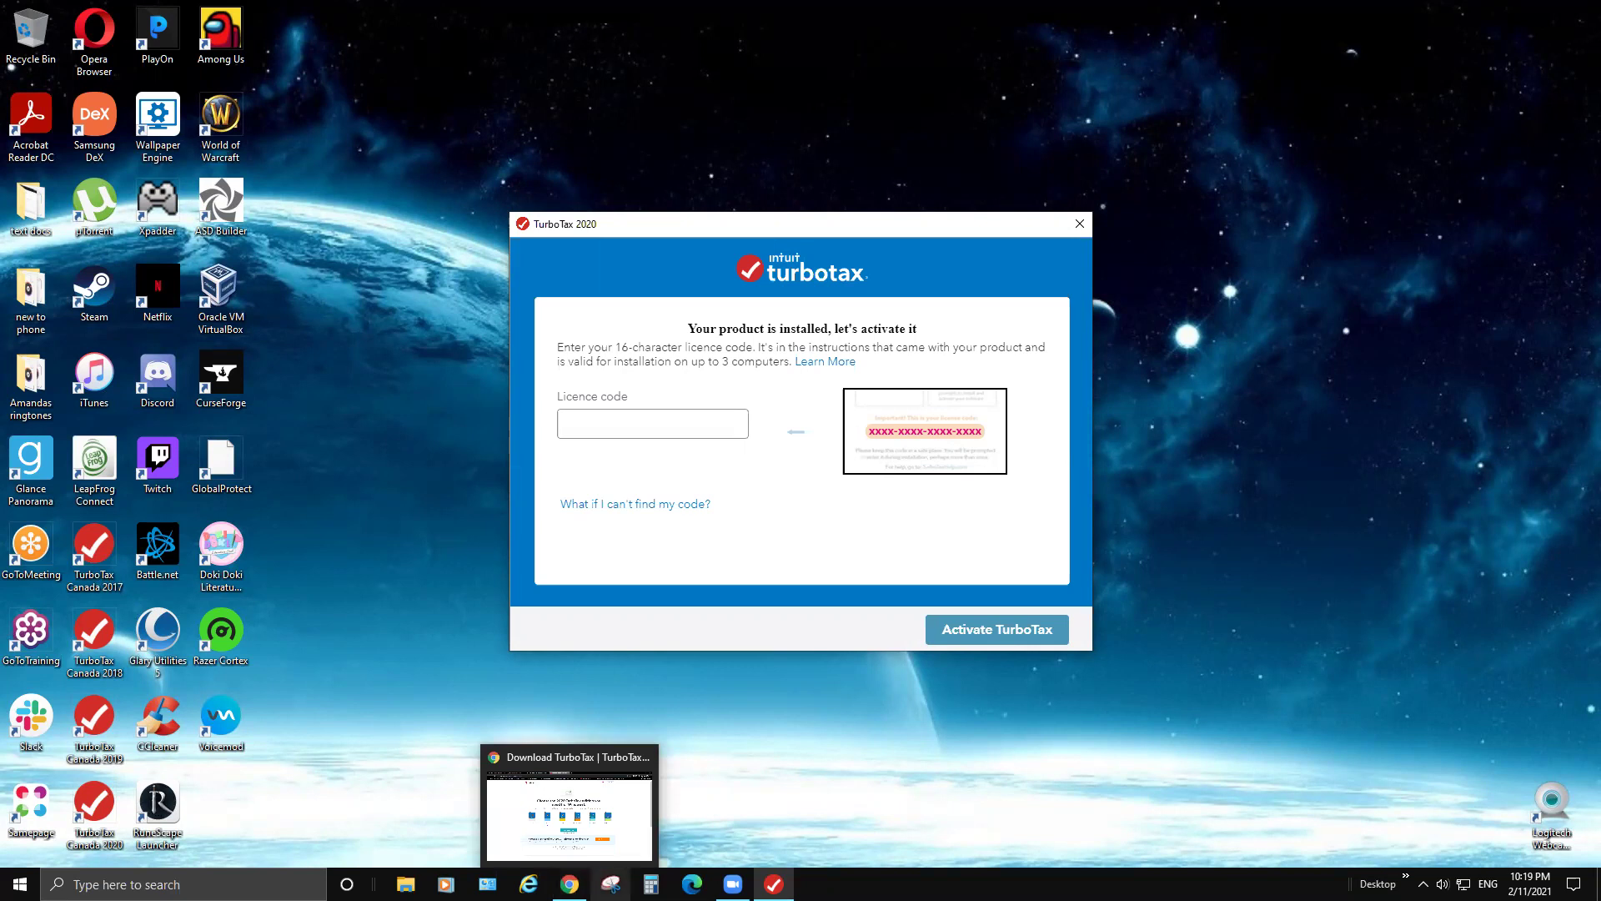
left_click(570, 813)
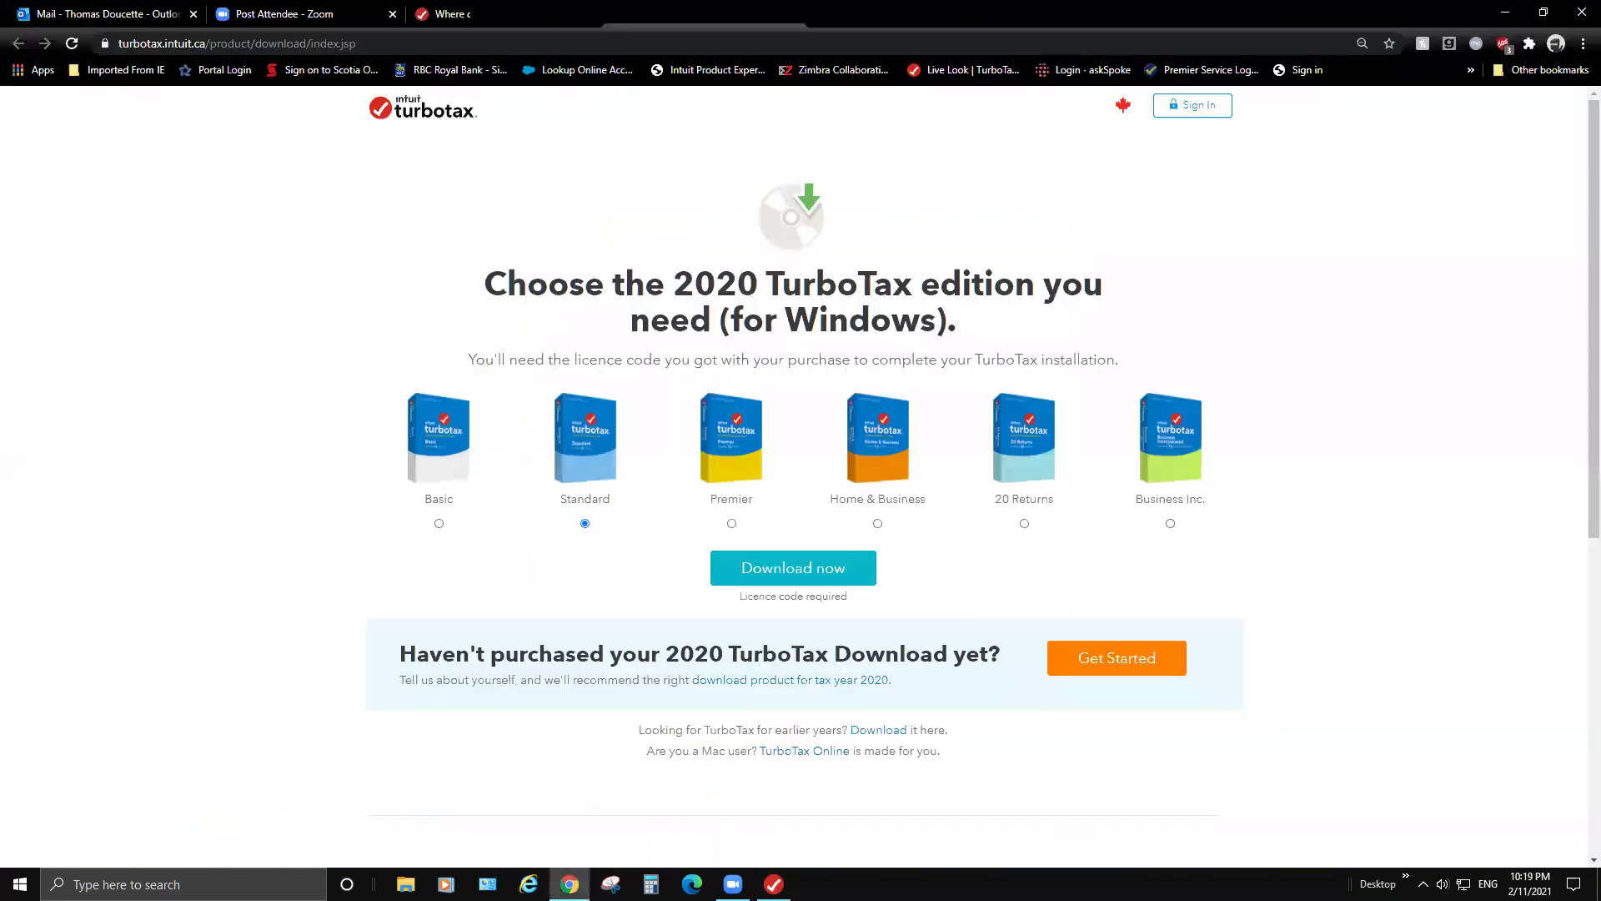
left_click(1498, 12)
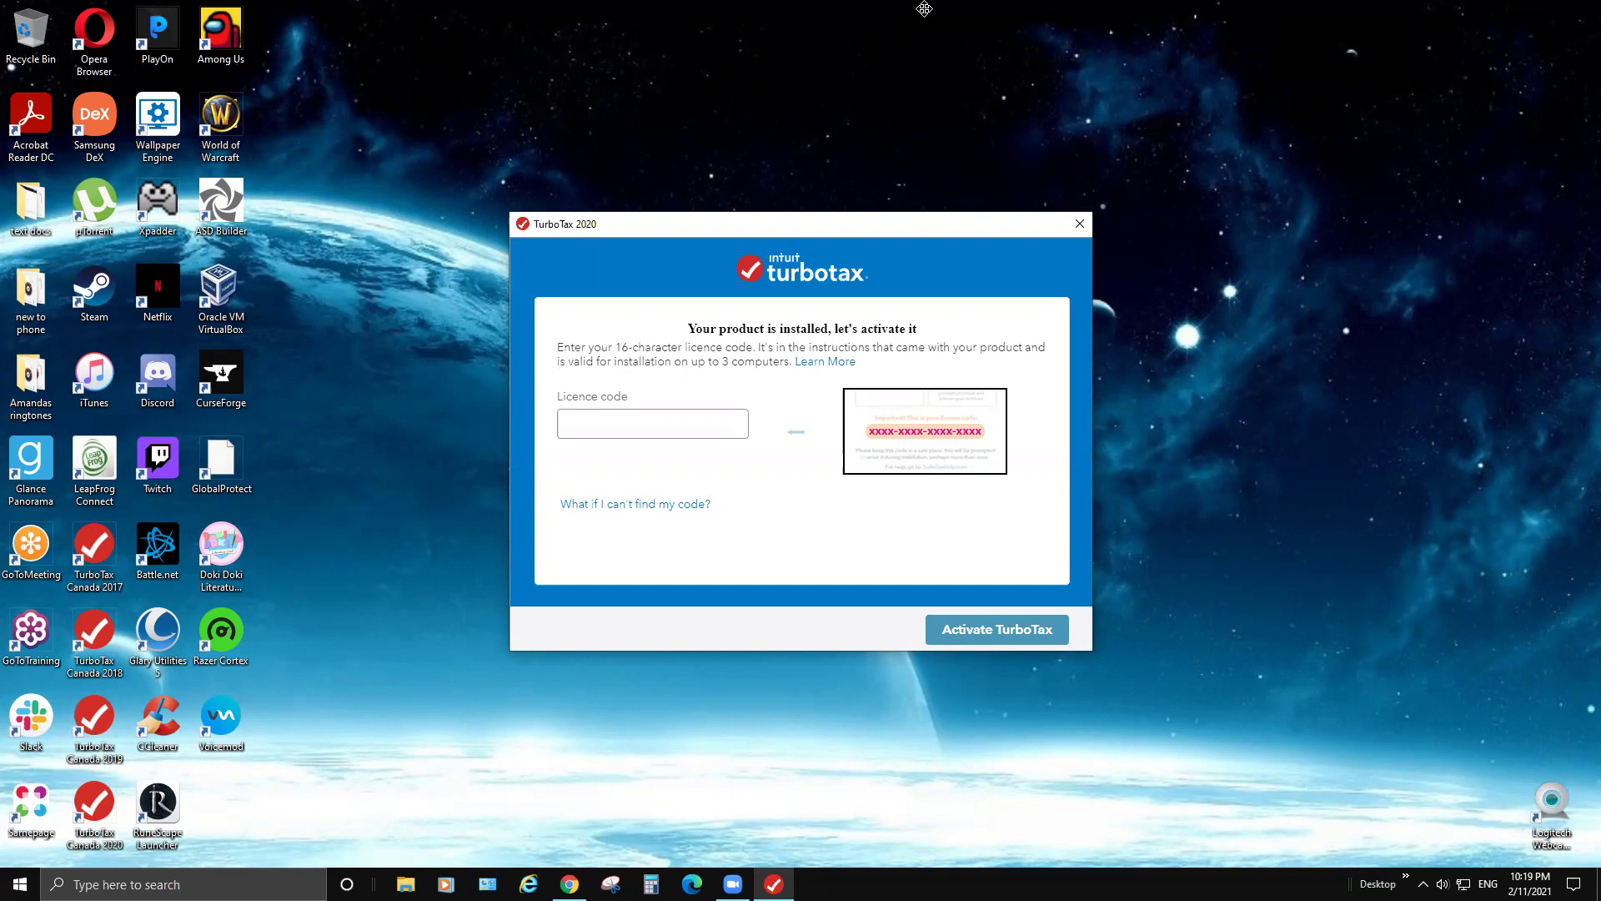
Move the TurboTax window and scroll the Welcome screen to review the recent 2020 returns
left_click_drag(924, 8, 1158, 81)
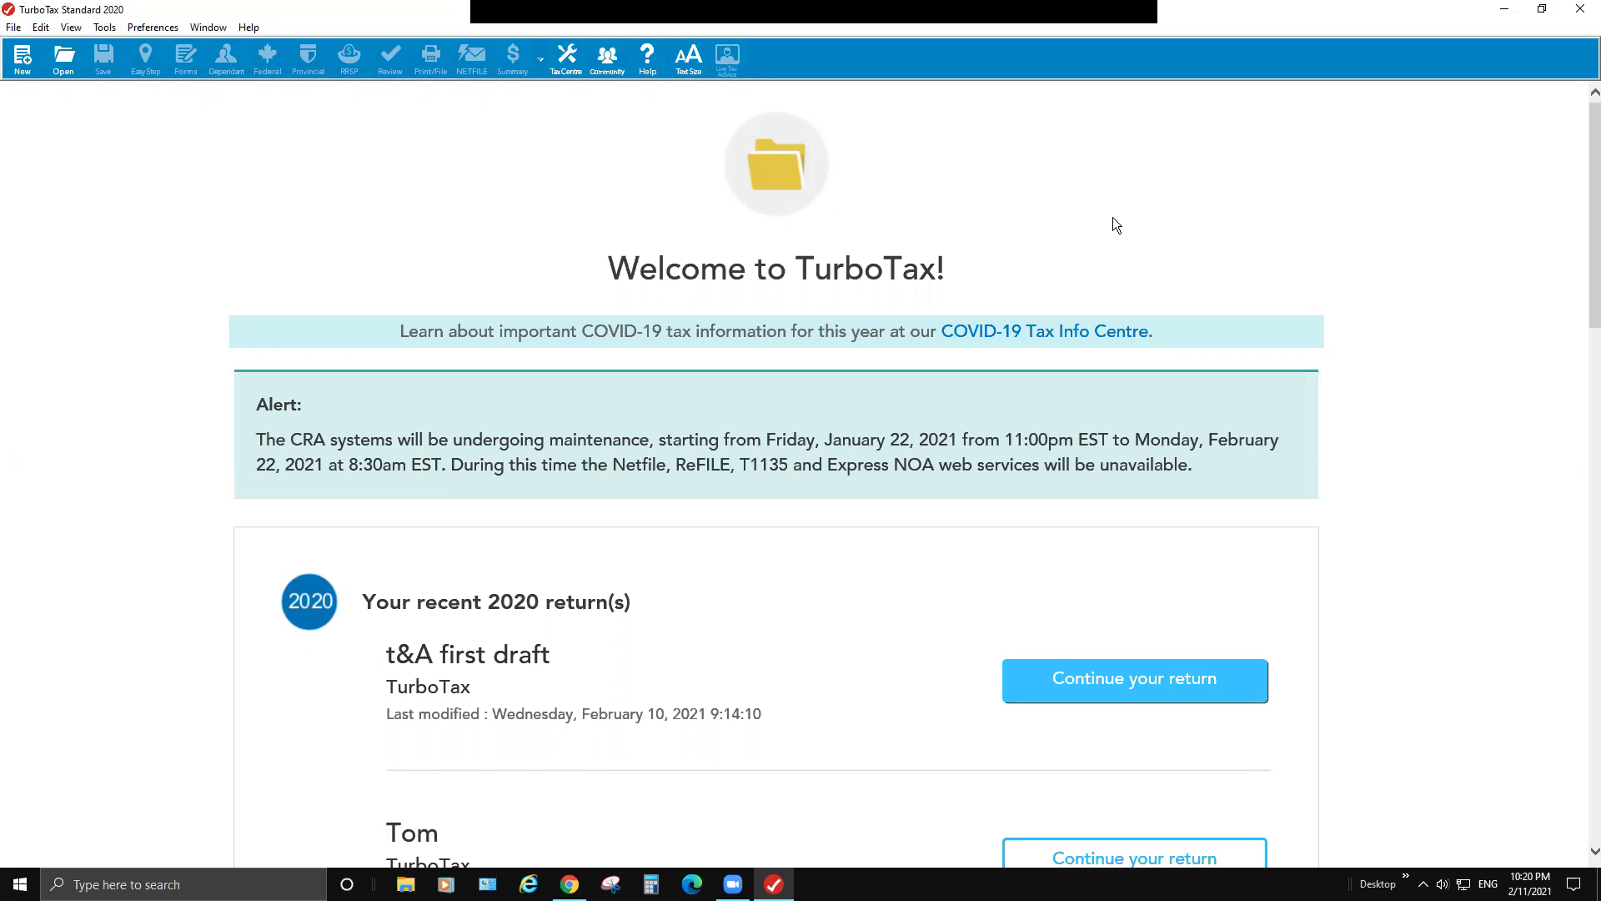
scroll(1428, 466, "down", 7)
scroll(1428, 465, "up", 4)
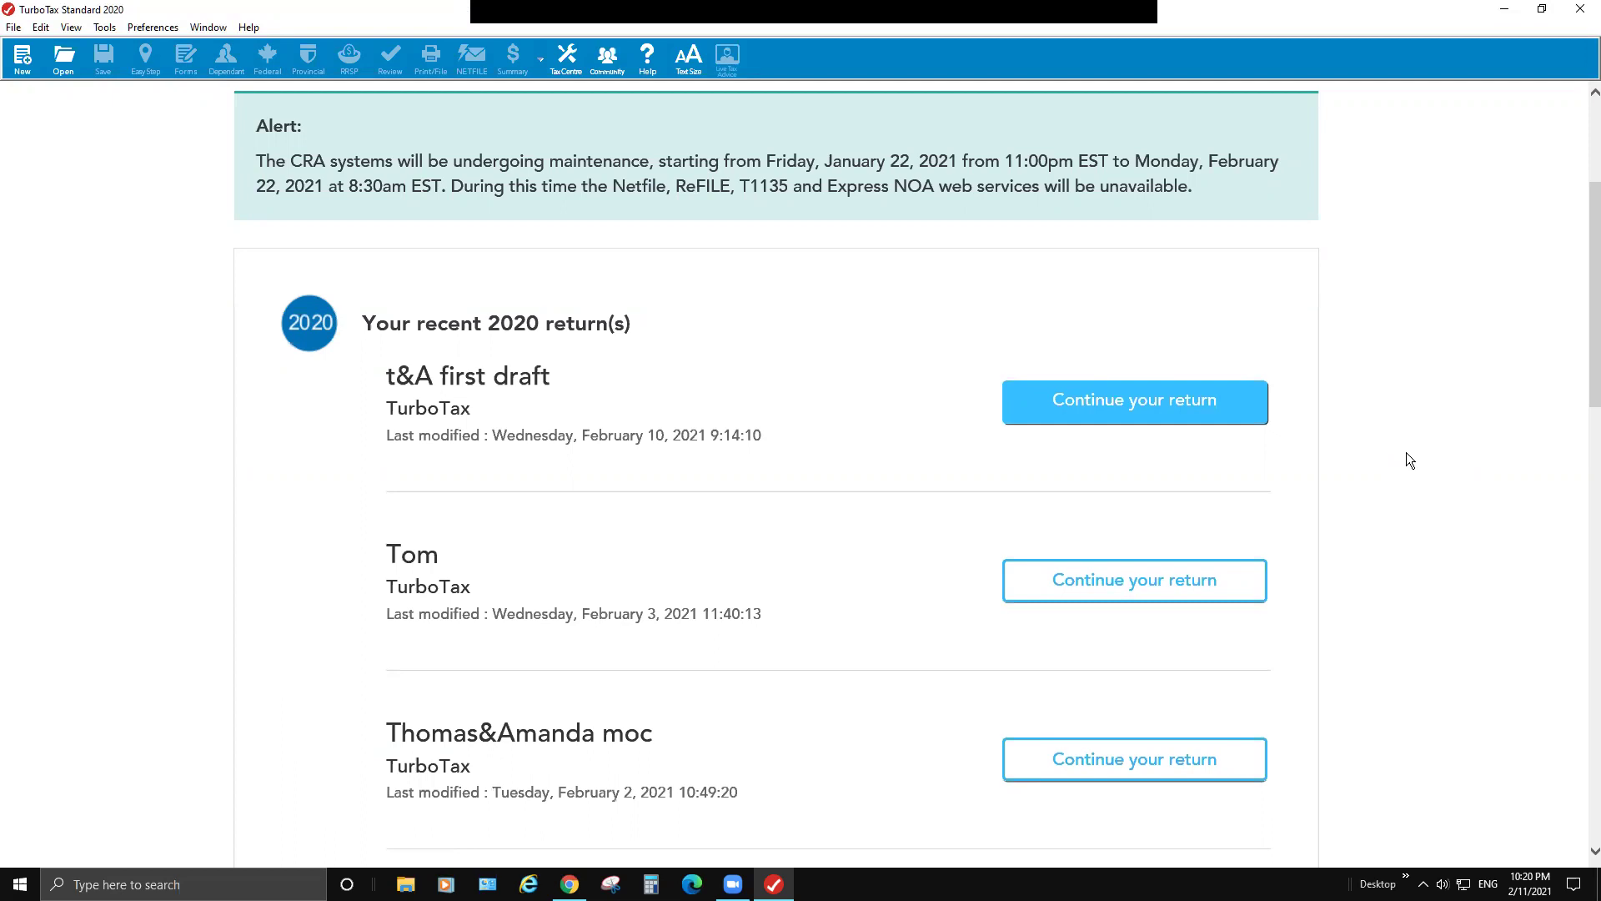
scroll(1407, 454, "up", 3)
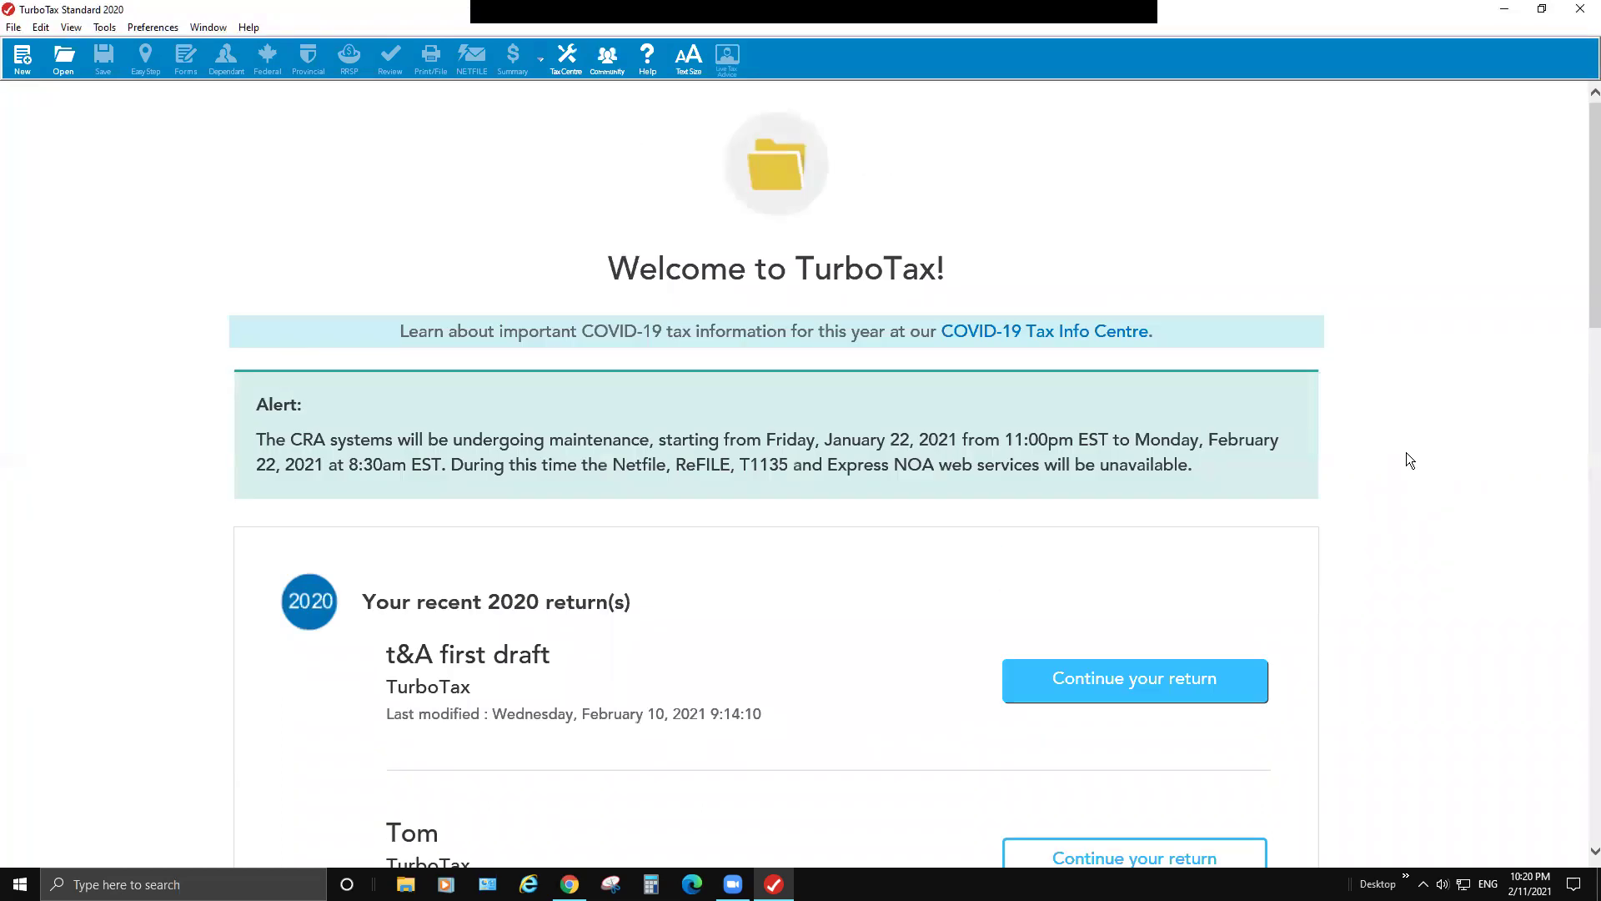
left_click(42, 26)
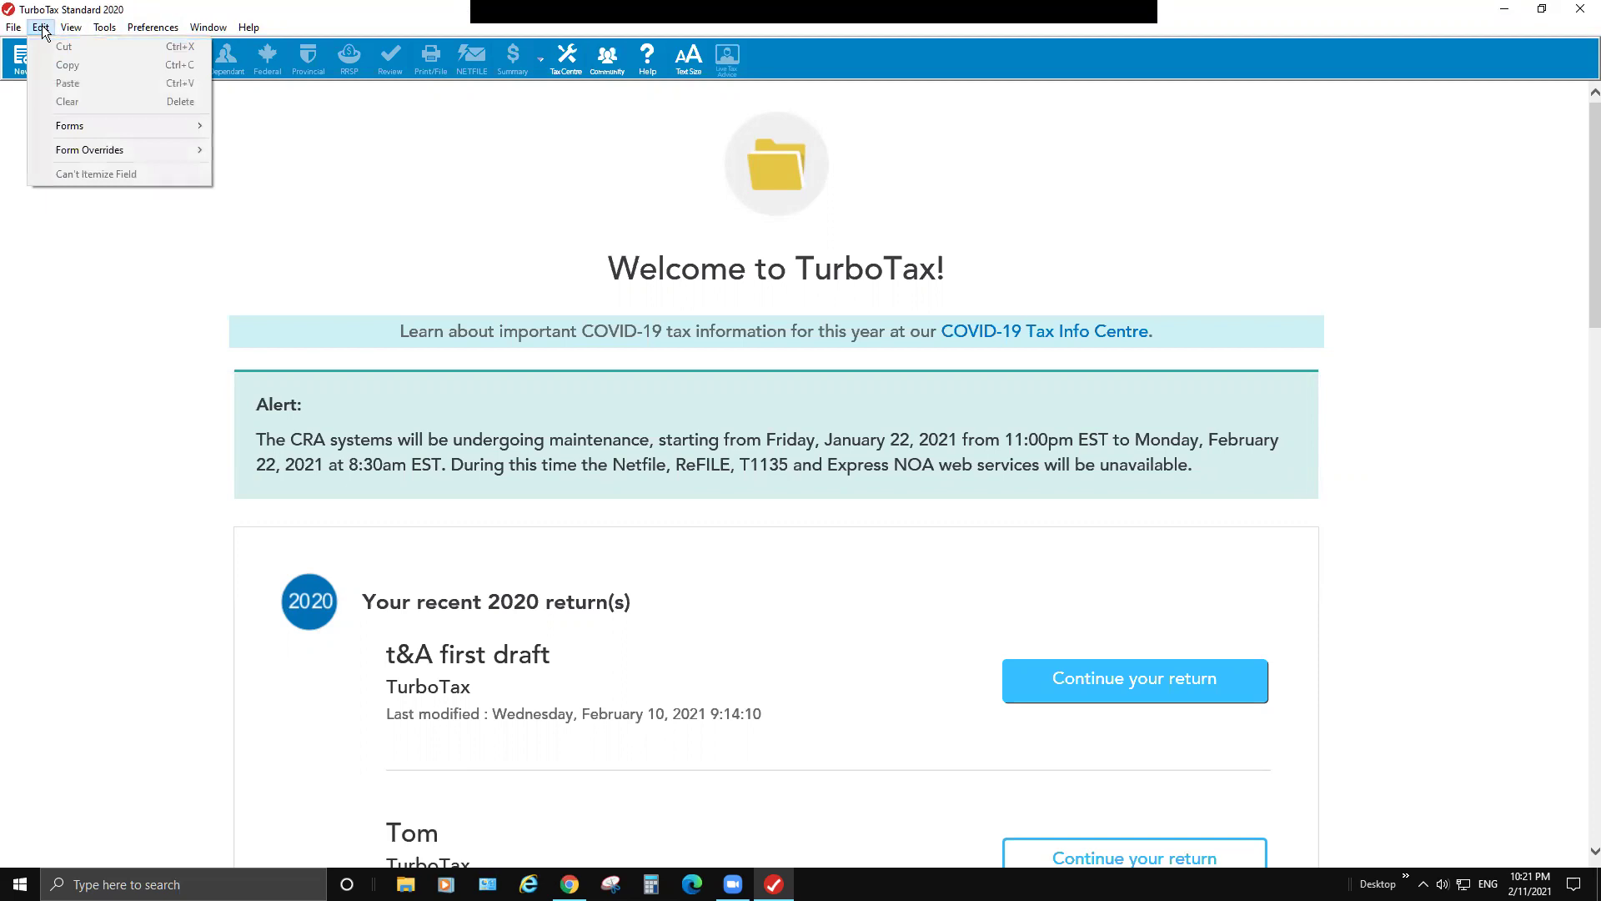
mouse_move(73, 28)
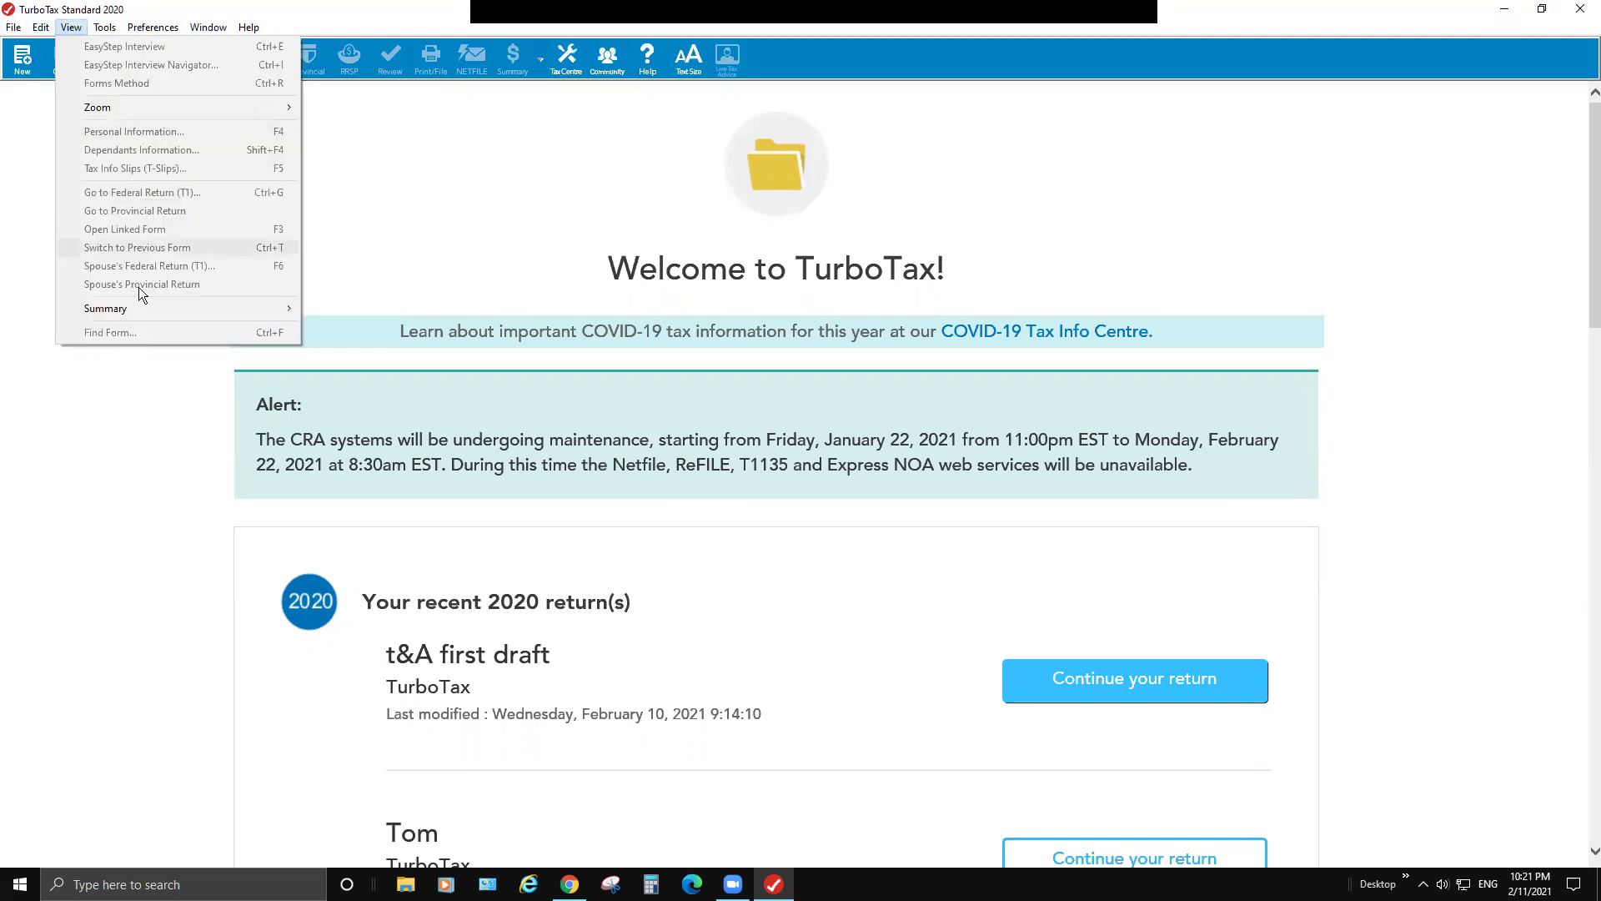
mouse_move(156, 306)
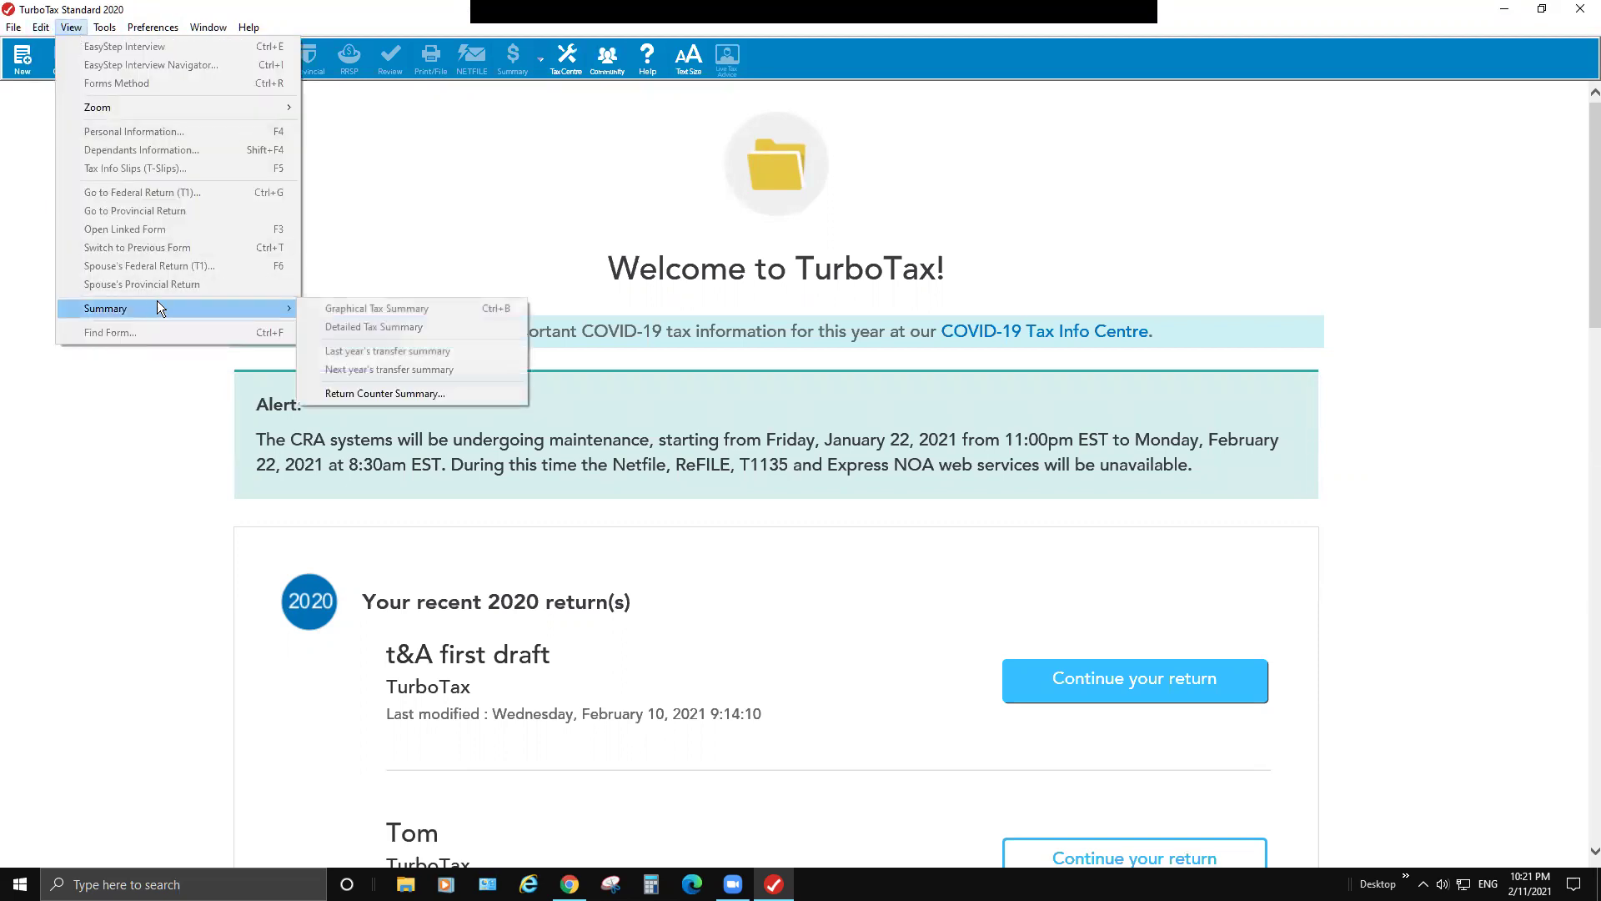
left_click(397, 393)
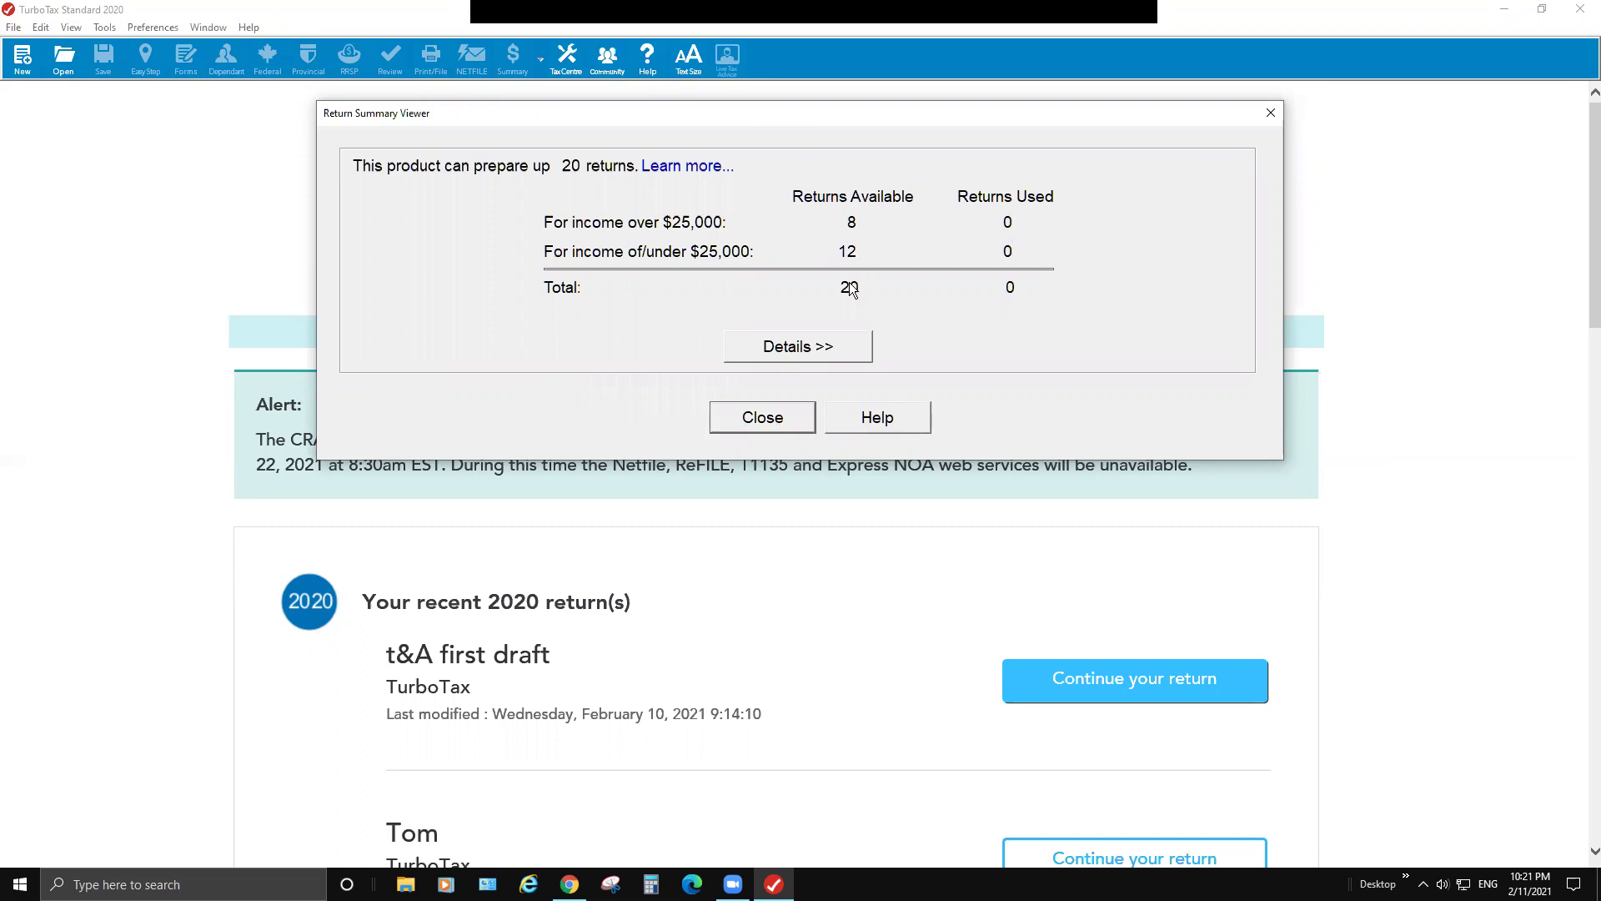
left_click(756, 419)
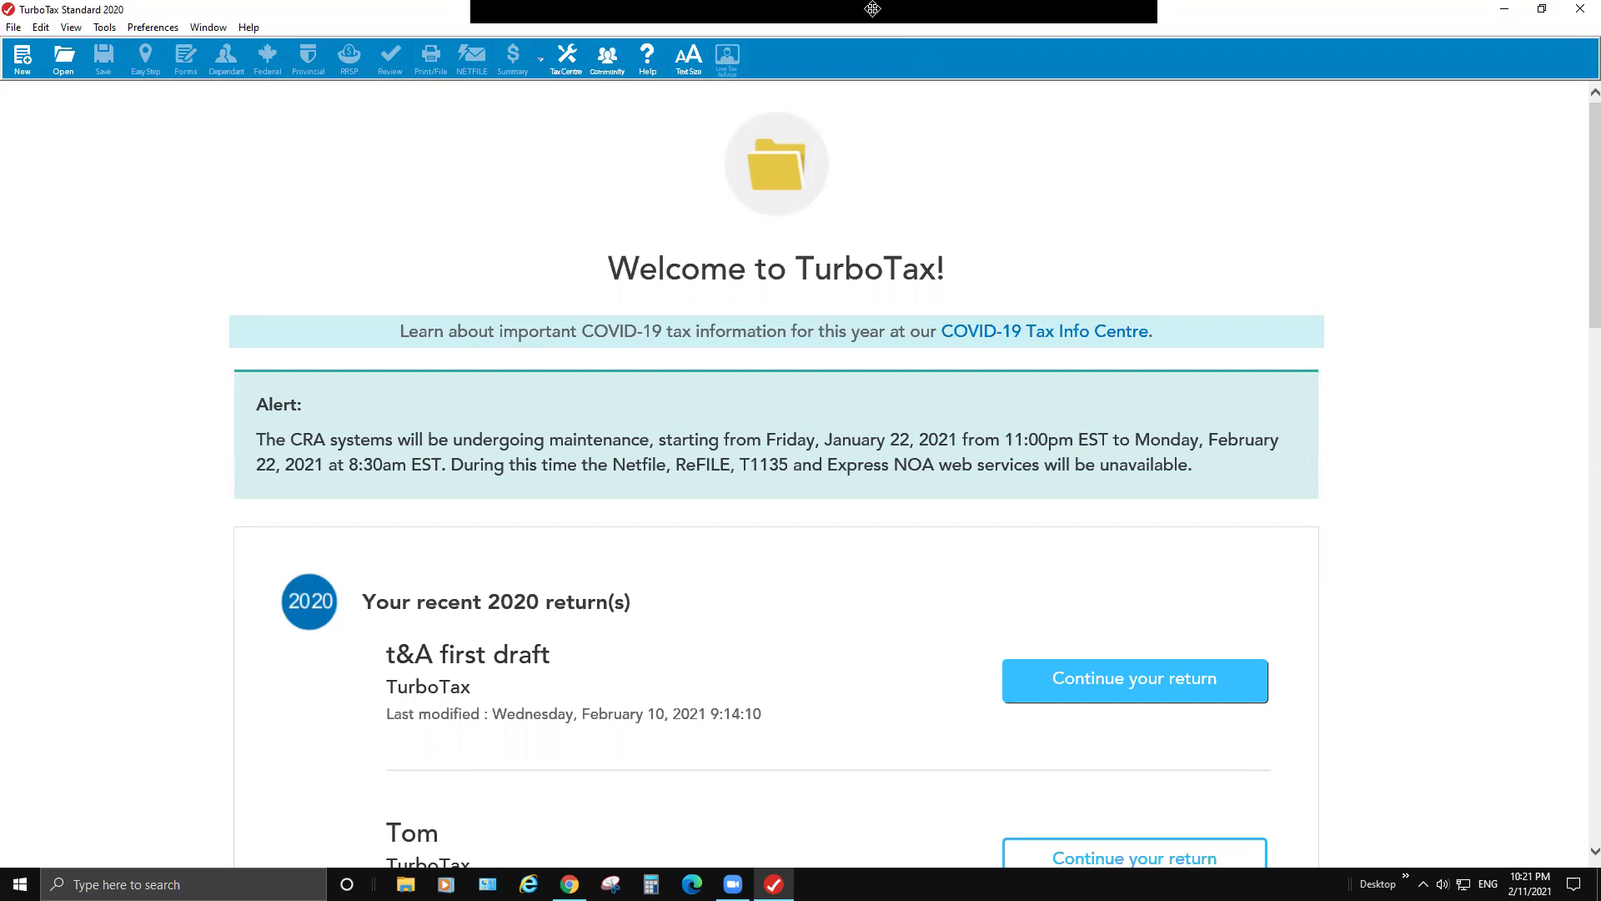
left_click_drag(873, 9, 1168, 84)
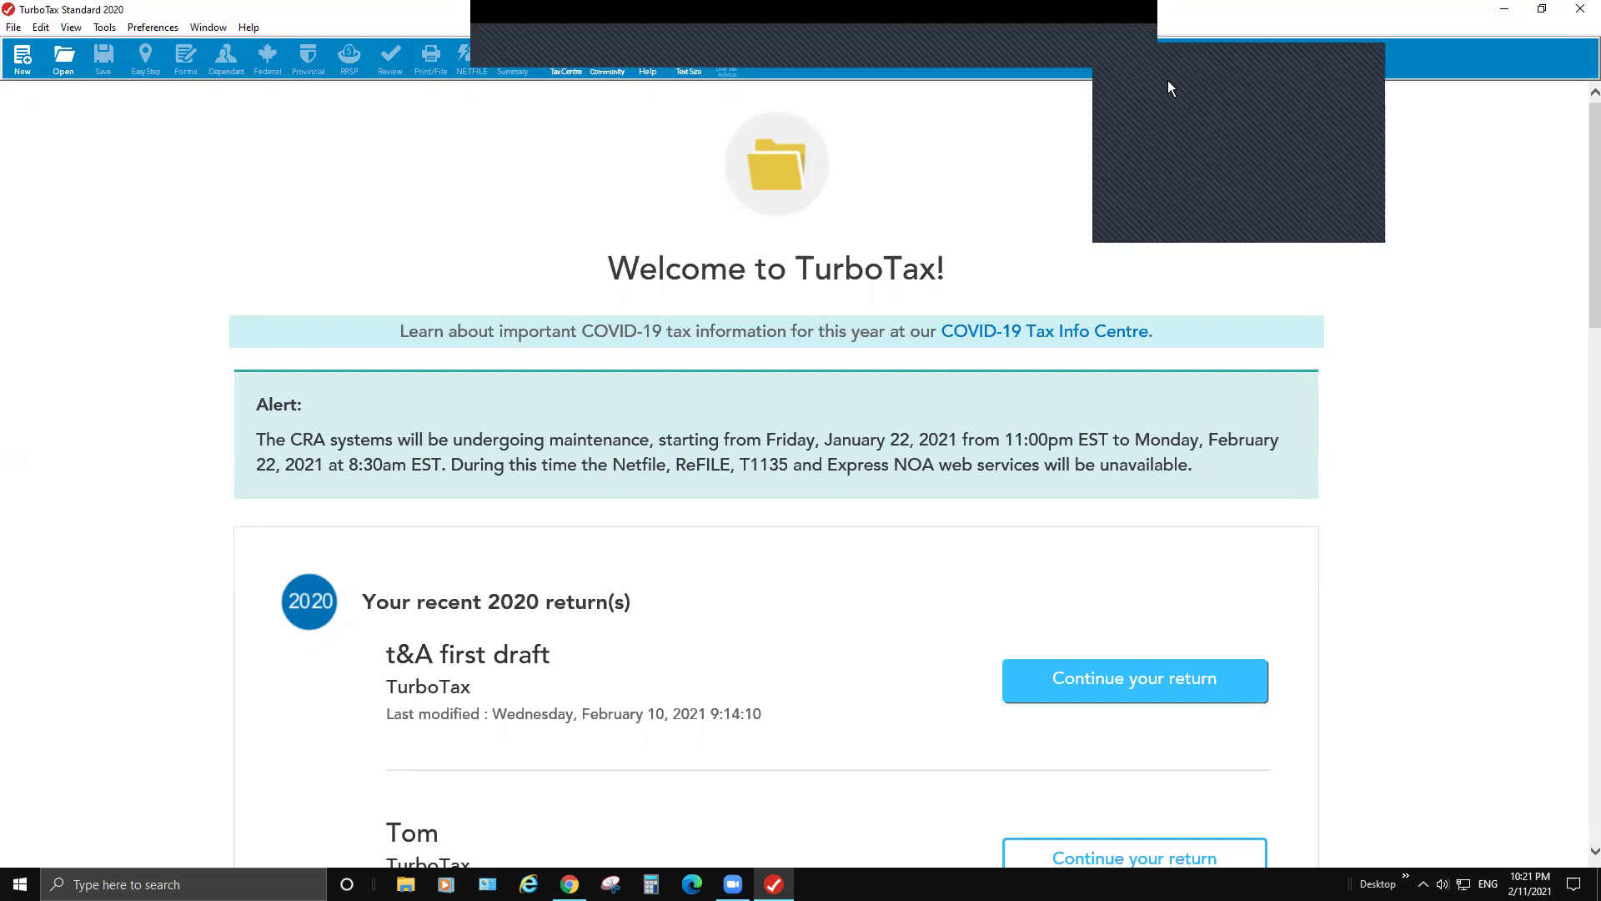